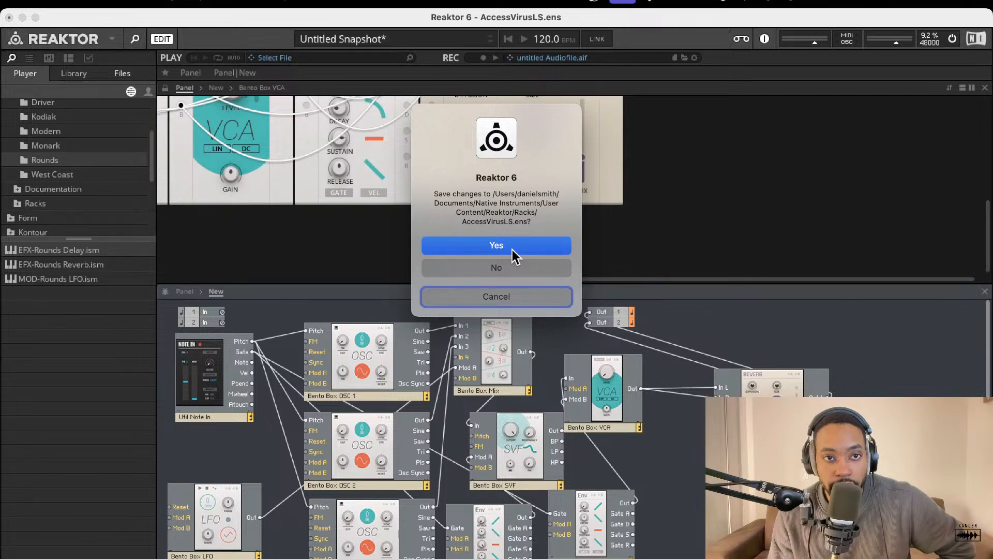
Save the changes to AccessVirusLS.ens, close the ensemble and create a new empty ensemble for building a custom synth.
left_click(512, 249)
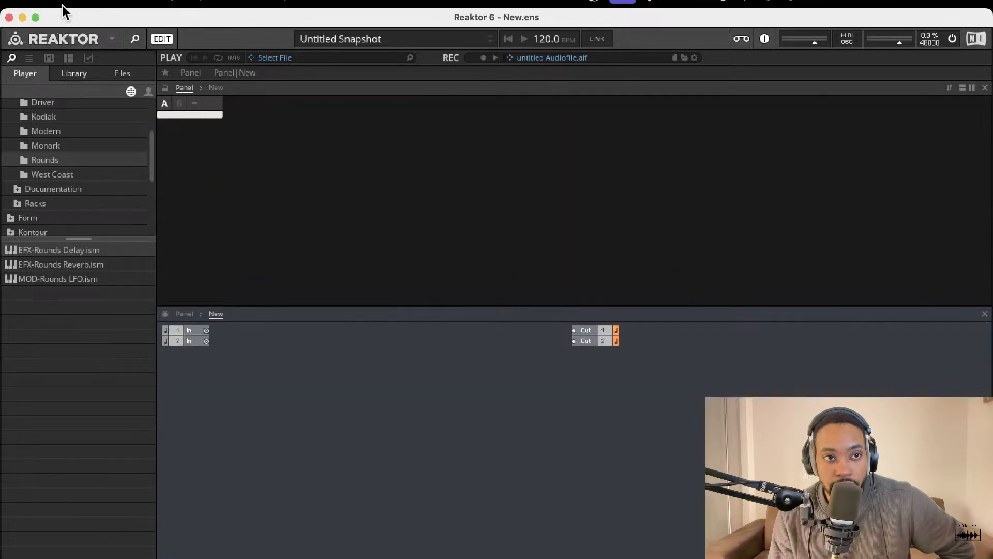
left_click(9, 17)
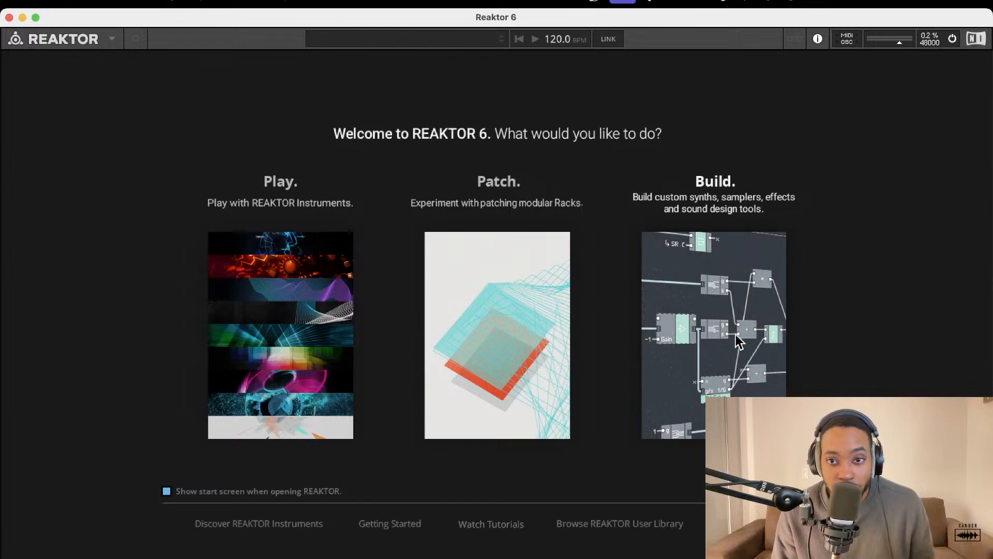
left_click(712, 292)
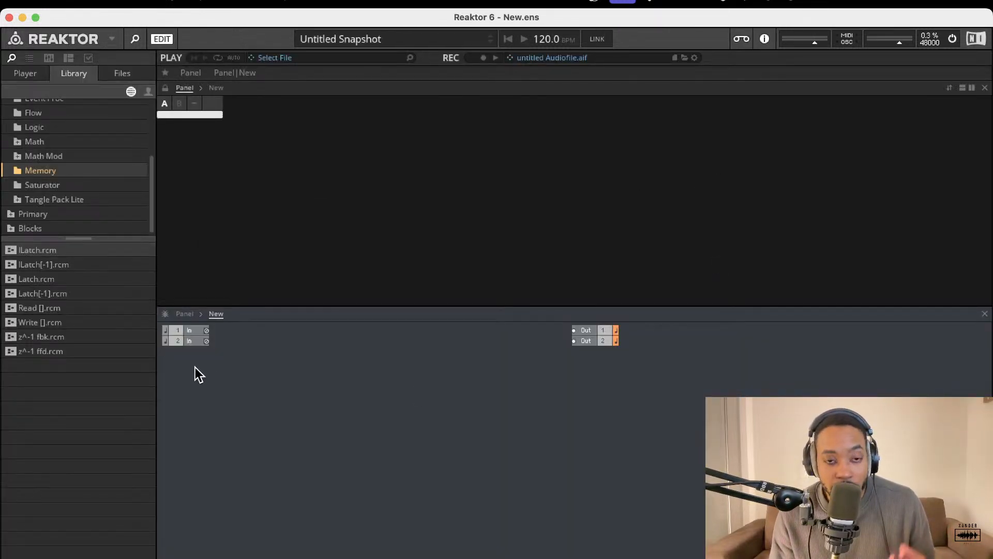
Browse the Player library's Blocks content and open the Bento Box folder under Blocks Base.
left_click(33, 76)
scroll(58, 138, "up", 3)
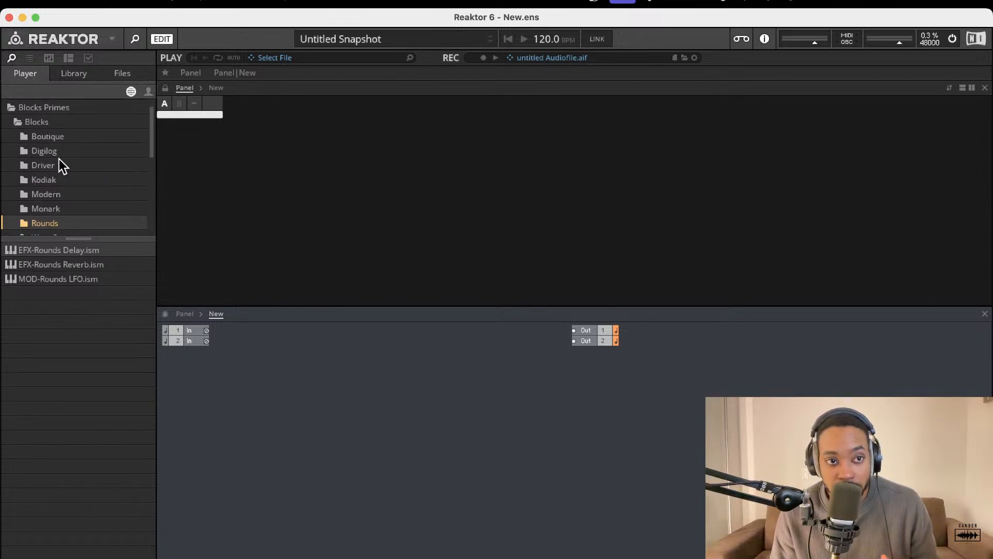
left_click(26, 120)
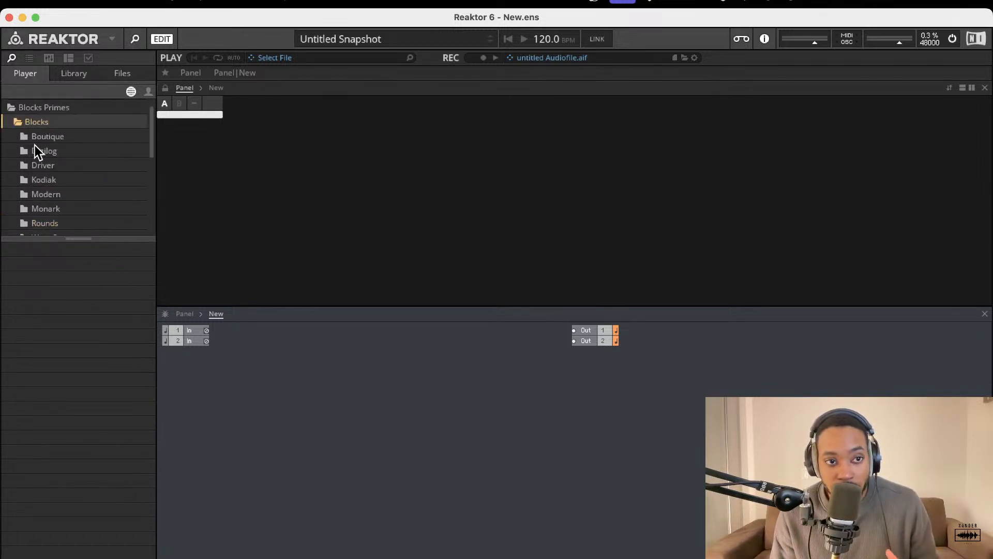
scroll(38, 143, "down", 5)
scroll(39, 142, "up", 5)
scroll(52, 160, "down", 5)
scroll(52, 160, "up", 3)
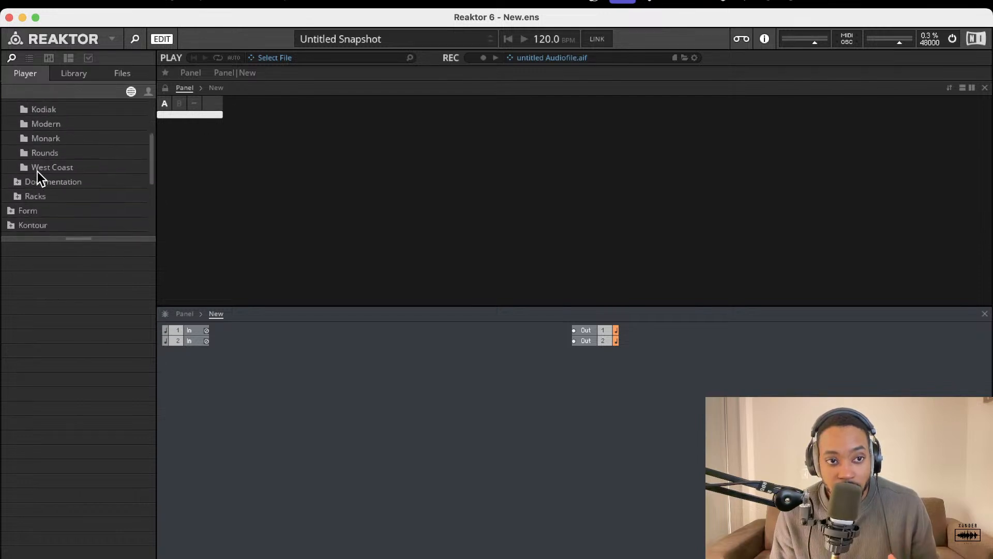
scroll(37, 176, "up", 3)
left_click(12, 109)
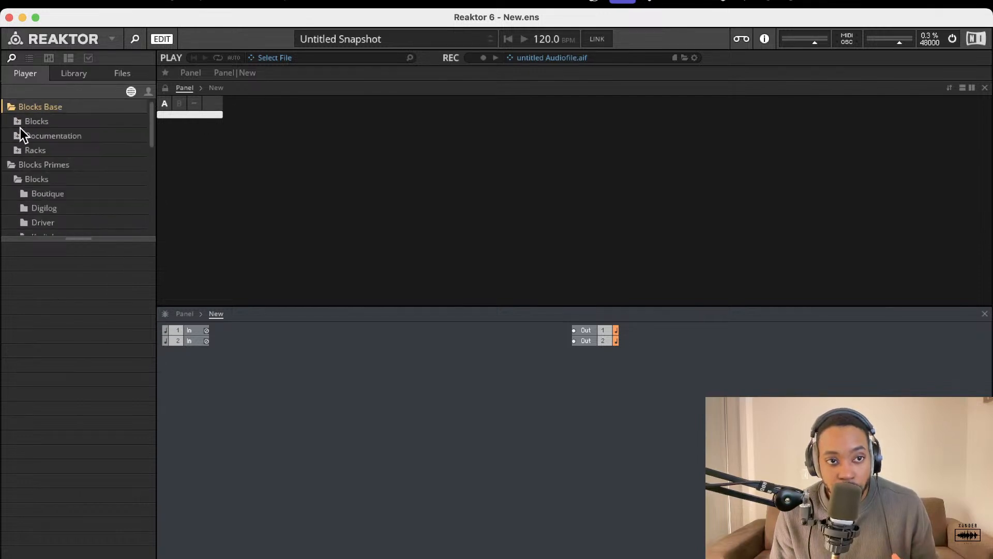
left_click(23, 124)
left_click(30, 135)
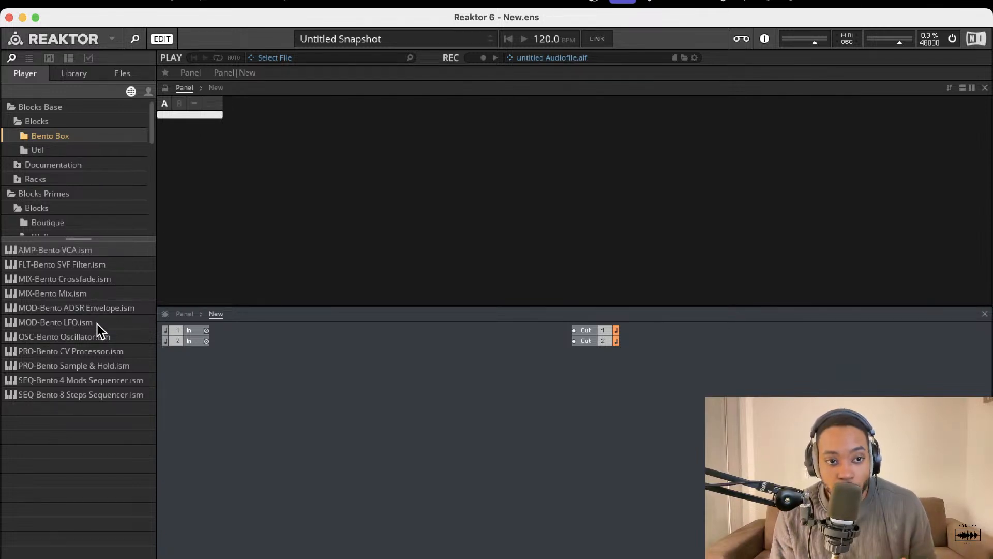
Add the Util Note In block to the structure and place the Util Clock block below it.
left_click(47, 151)
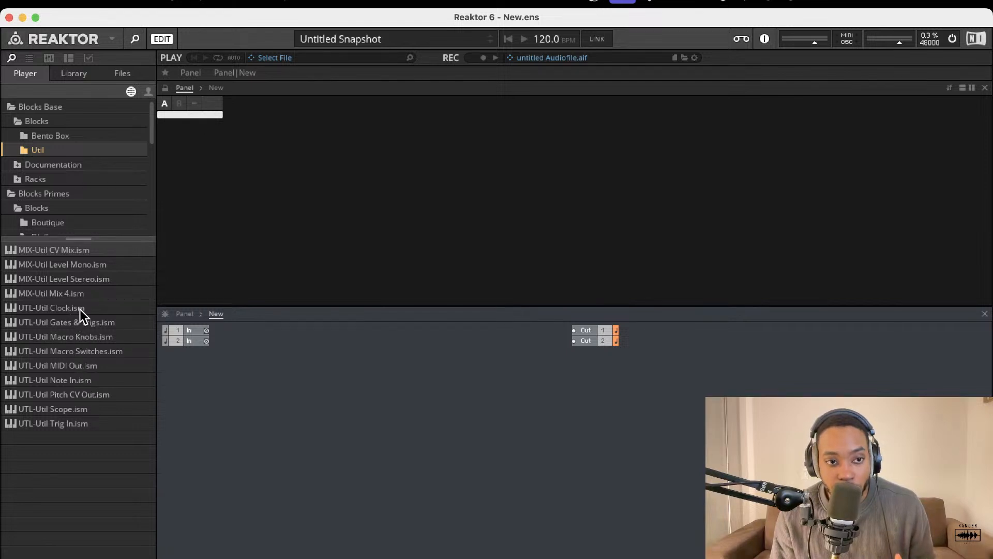
left_click_drag(82, 383, 238, 352)
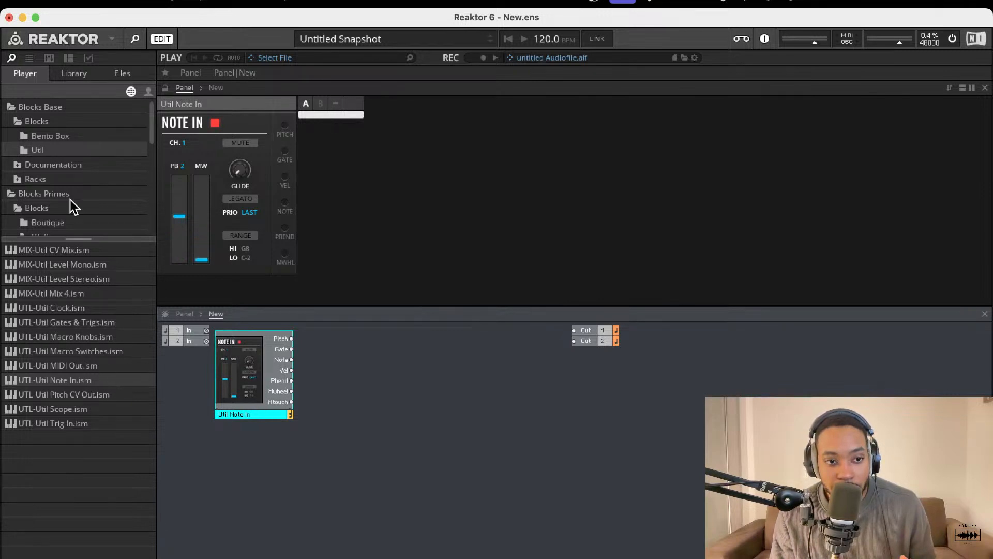
left_click(62, 138)
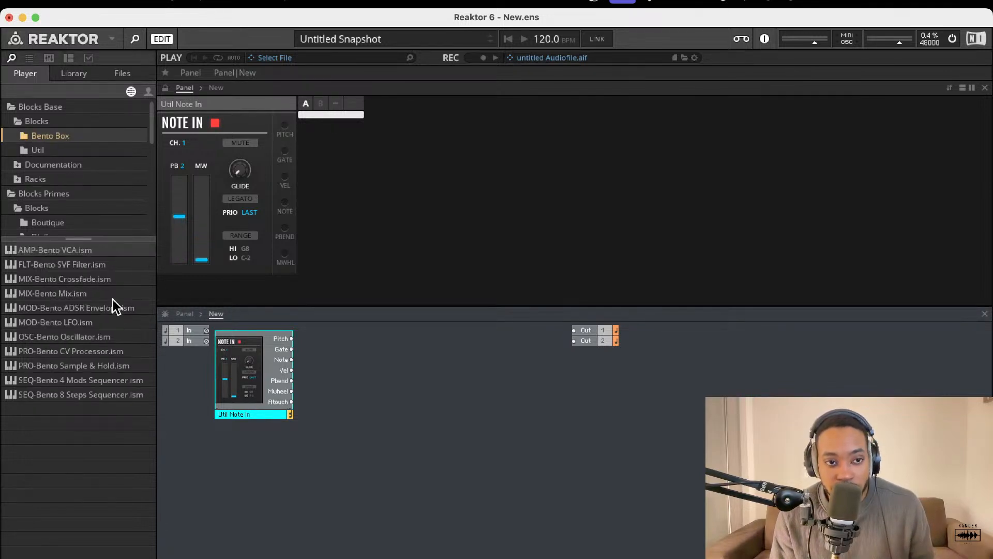
left_click(50, 149)
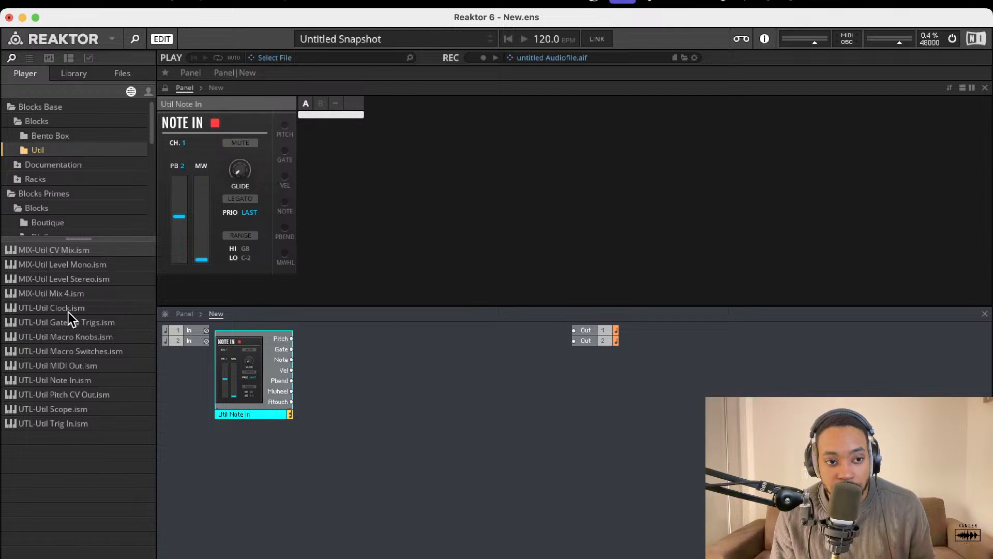
left_click_drag(78, 308, 213, 451)
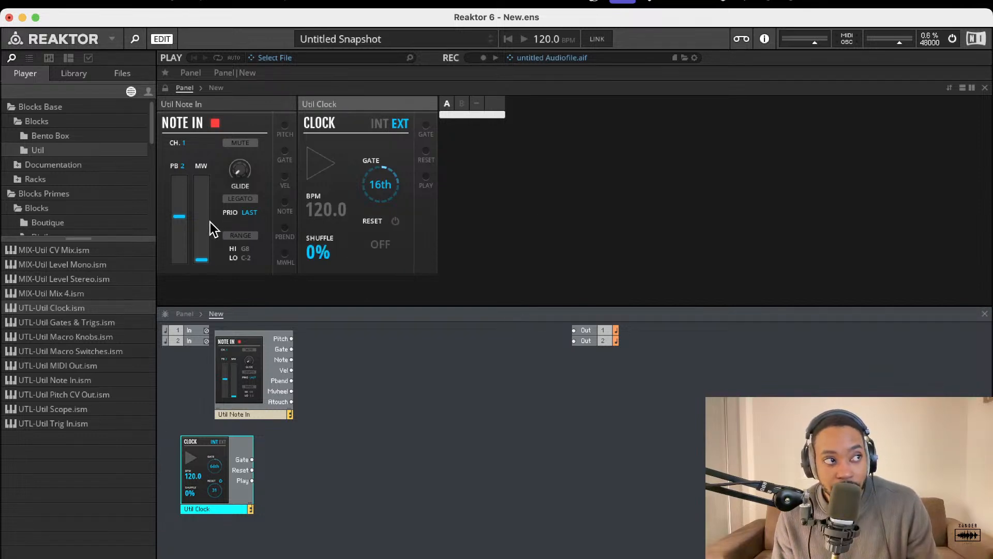
Add a Bento Oscillator beside the Note In block, duplicate it and arrange the two oscillators one above the other.
left_click(53, 142)
left_click(58, 163)
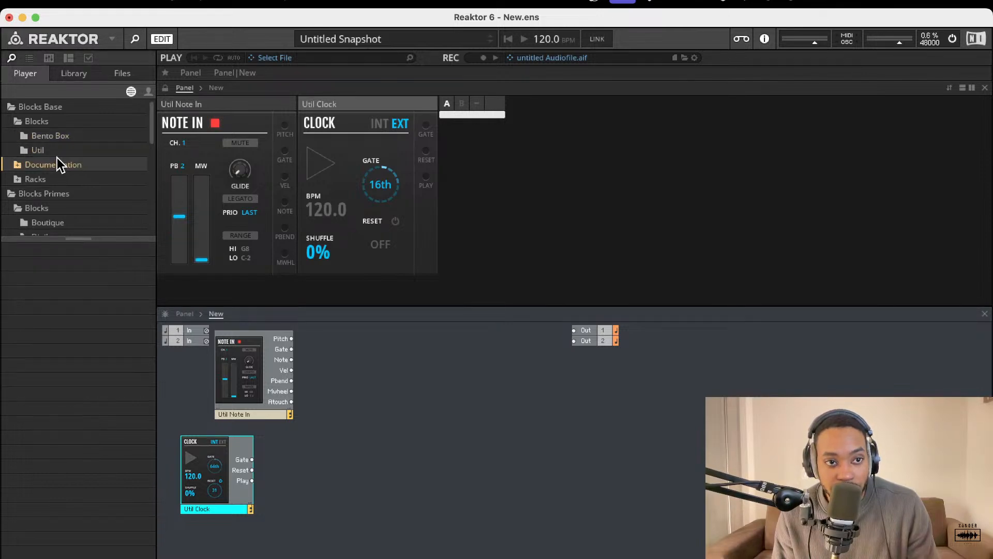
left_click(57, 149)
left_click(58, 136)
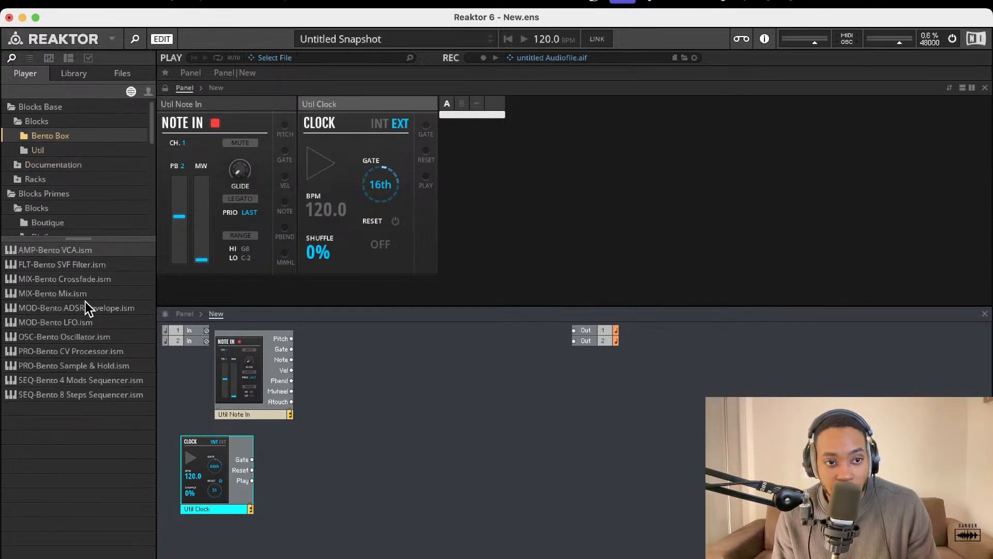
left_click_drag(73, 335, 323, 383)
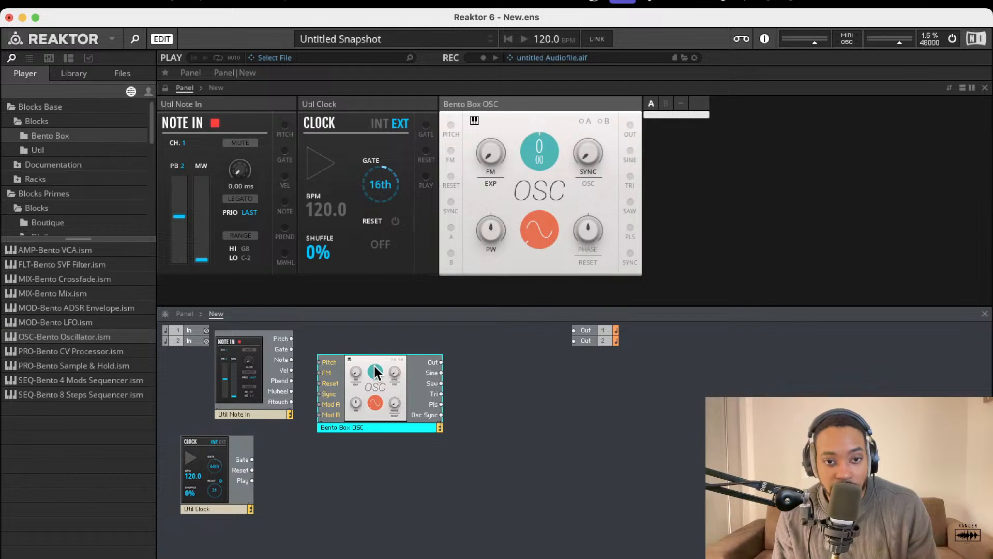
key("super+d")
left_click_drag(367, 368, 398, 357)
left_click_drag(381, 495, 418, 476)
Rename the upper oscillator in the structure as Bento Box OSC 1.
double_click(403, 416)
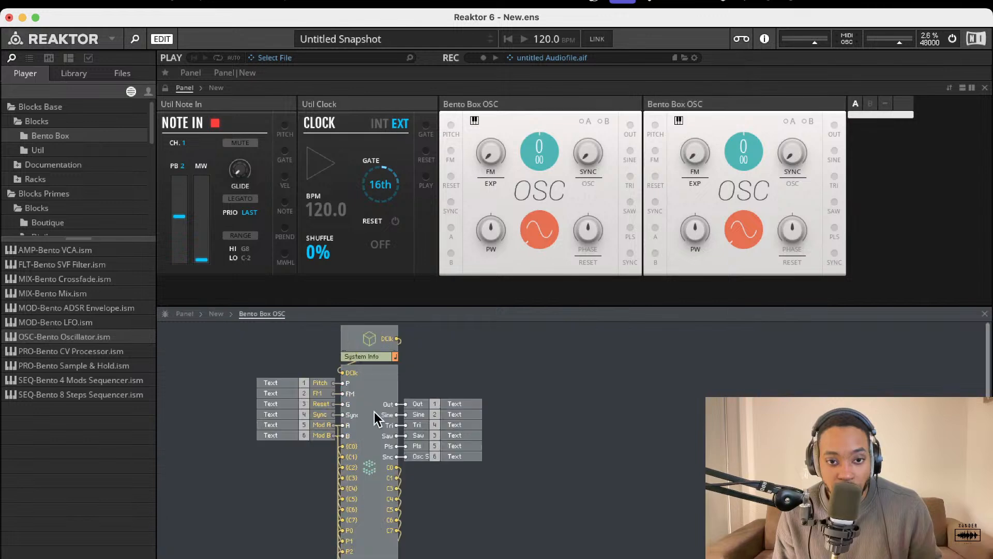
left_click(216, 314)
double_click(408, 419)
left_click(408, 420)
type("1")
left_click(552, 419)
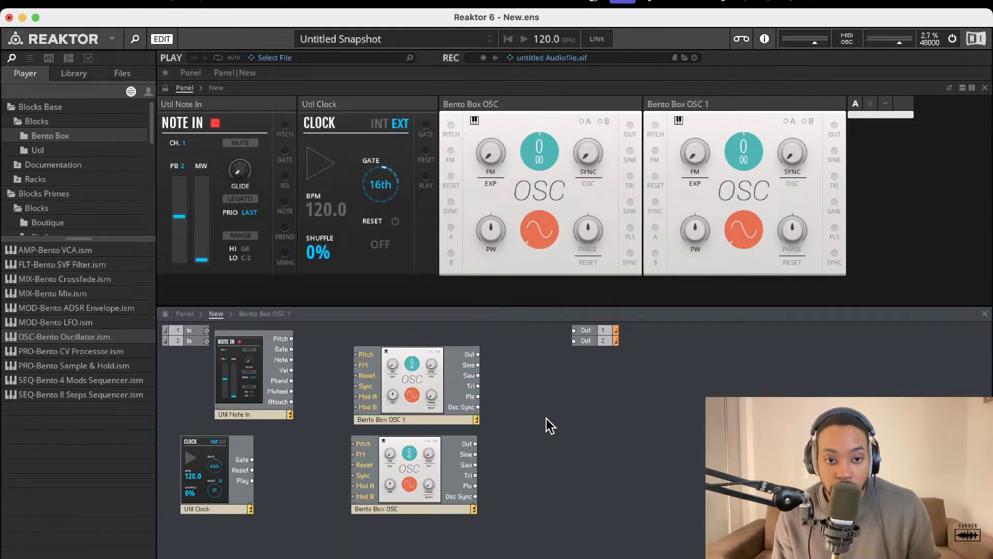
Rename the lower oscillator as Bento Box OSC 2 and place OSC 1 ahead of it in the panel view.
double_click(395, 507)
left_click(403, 506)
type("c")
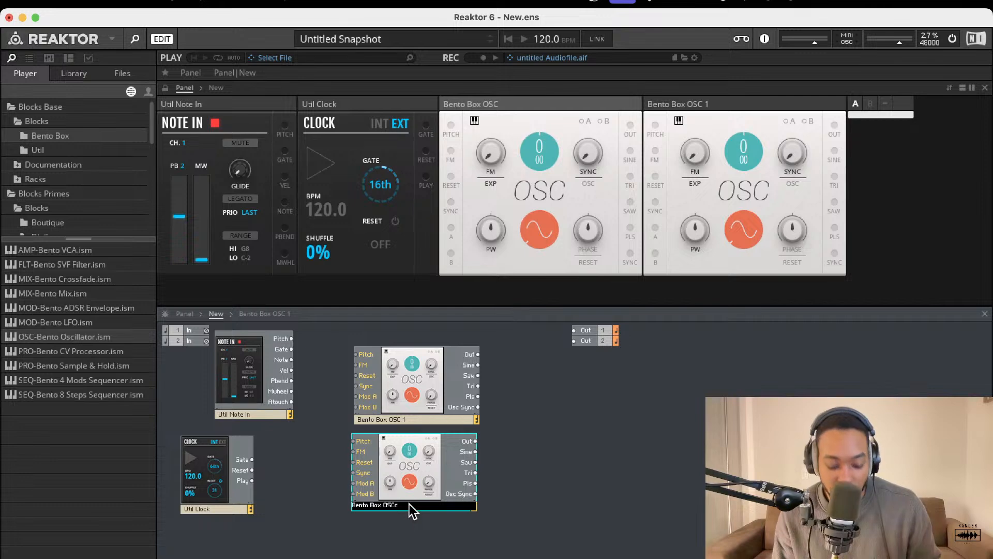
key("BackSpace")
type("2")
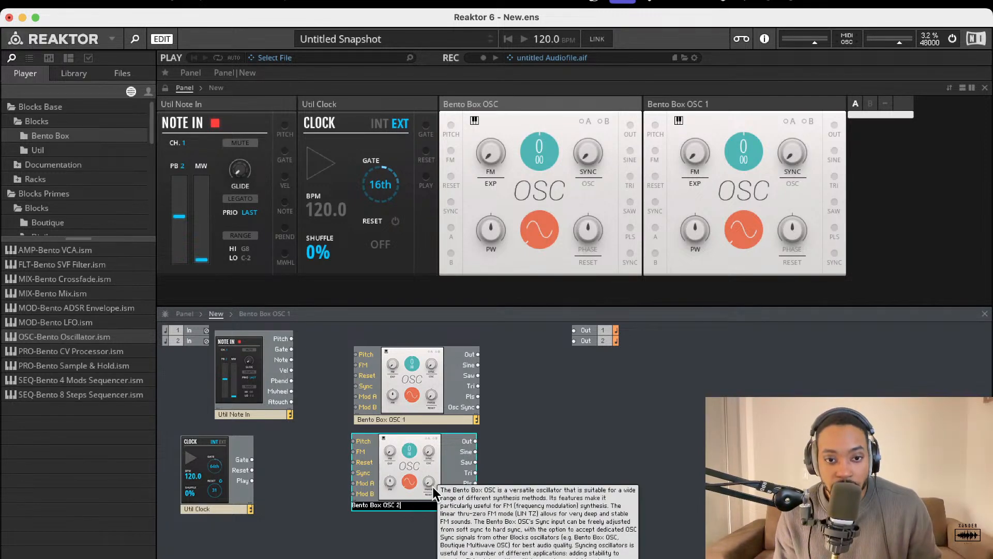
left_click(531, 425)
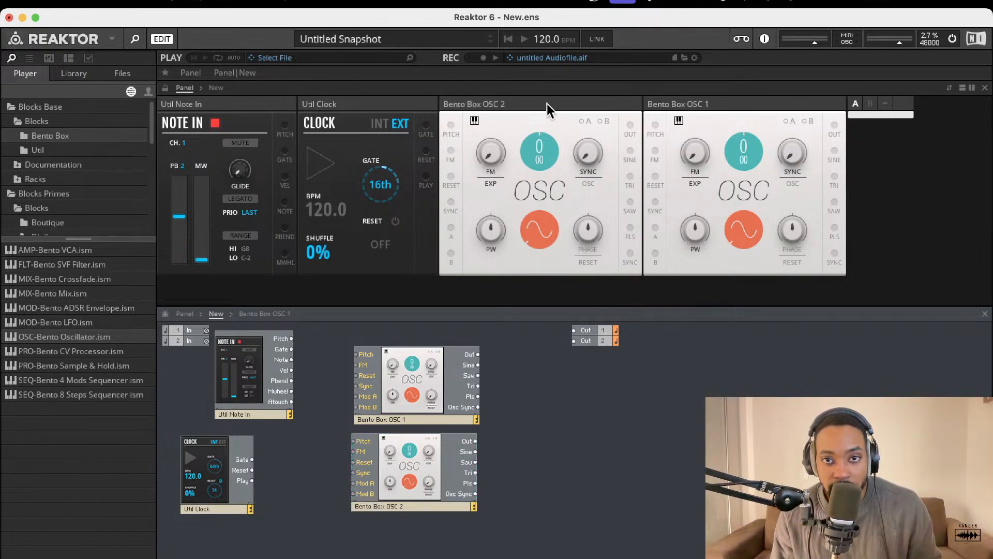
left_click_drag(704, 111, 514, 110)
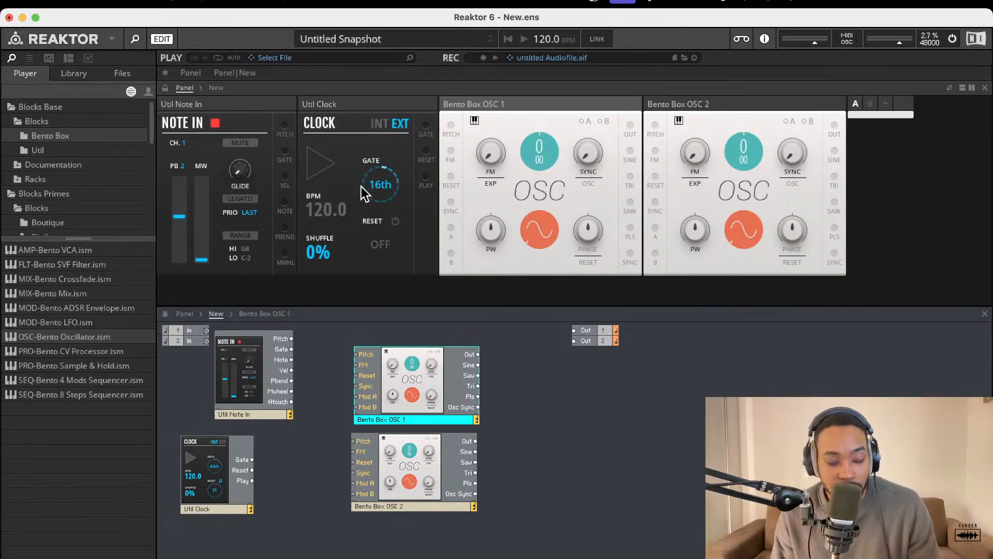
Add a Bento SVF Filter beside the oscillators, a Bento ADSR Envelope below the filter and a Bento Mix underneath the blocks.
left_click_drag(110, 269, 559, 379)
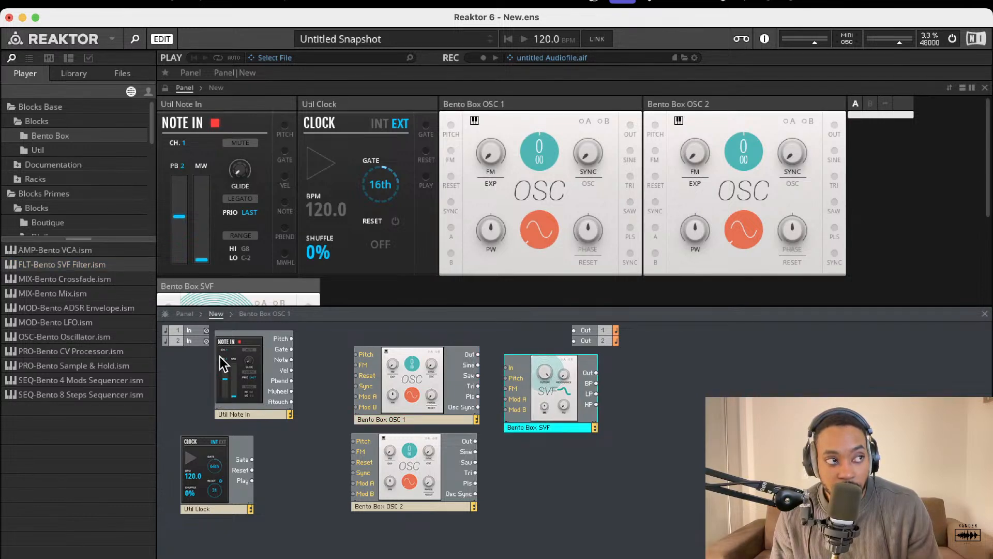
left_click_drag(98, 308, 566, 489)
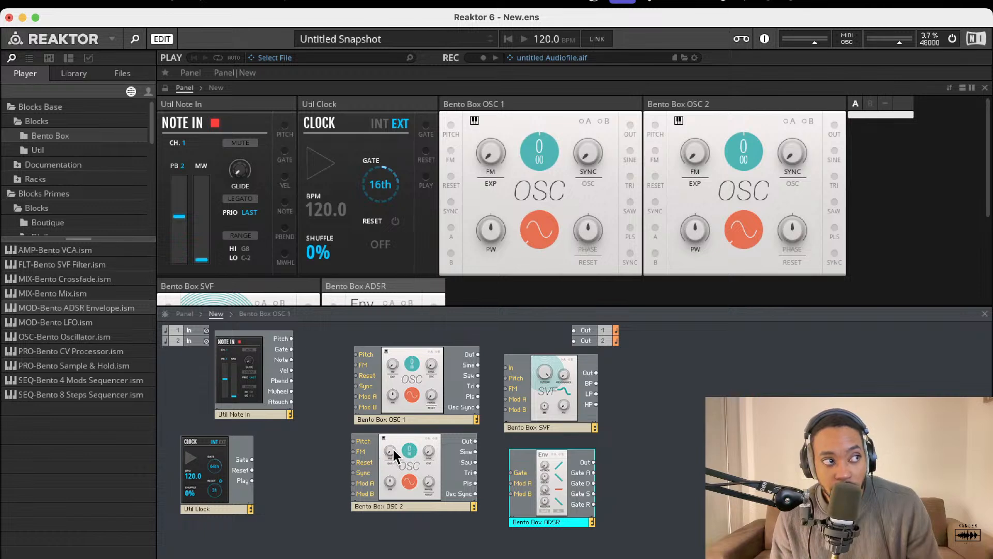
left_click_drag(82, 297, 458, 556)
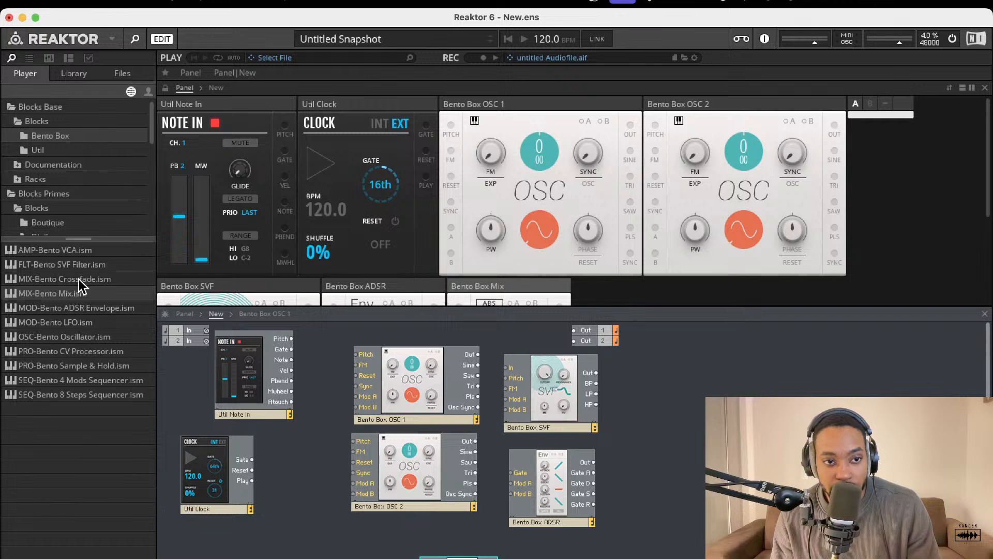
Add the Util Mix 4 block beyond the SVF filter and select the Util Note In block.
left_click(61, 153)
left_click_drag(60, 293, 621, 398)
left_click_drag(717, 440, 733, 435)
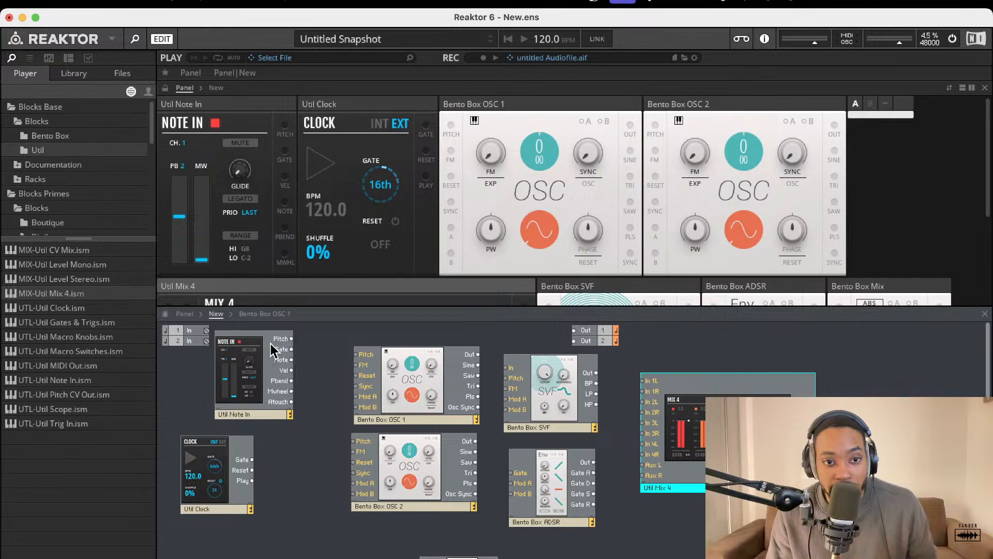
left_click(251, 105)
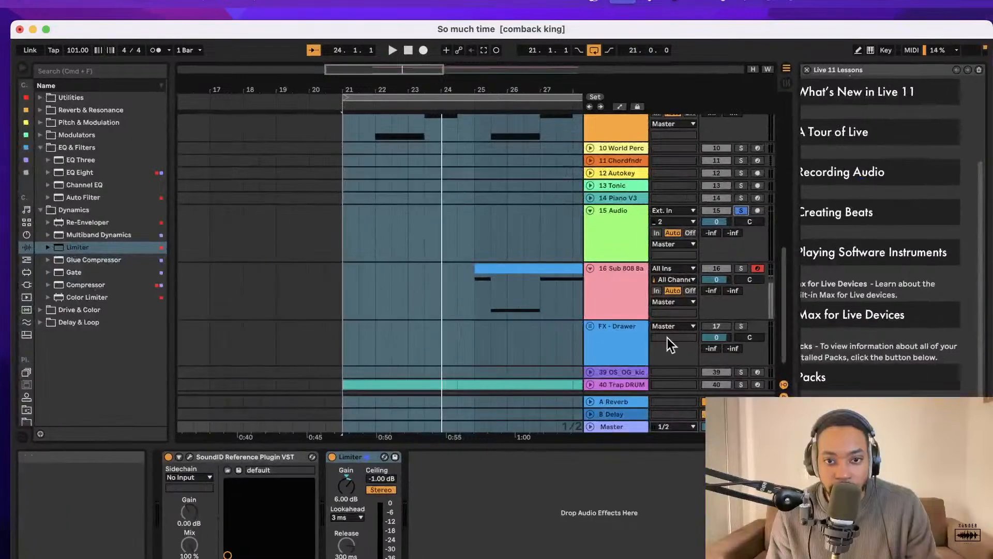
Switch to Ableton Live, toggle solo and activation on the FX - Drawer track, and deactivate and solo the 40 Trap DRUM track.
left_click(740, 326)
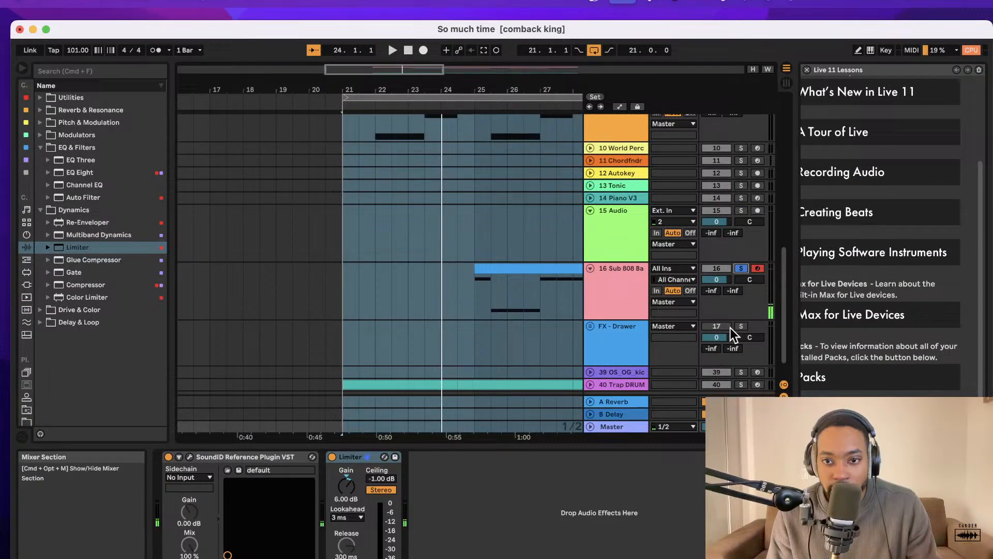
scroll(682, 332, "down", 2)
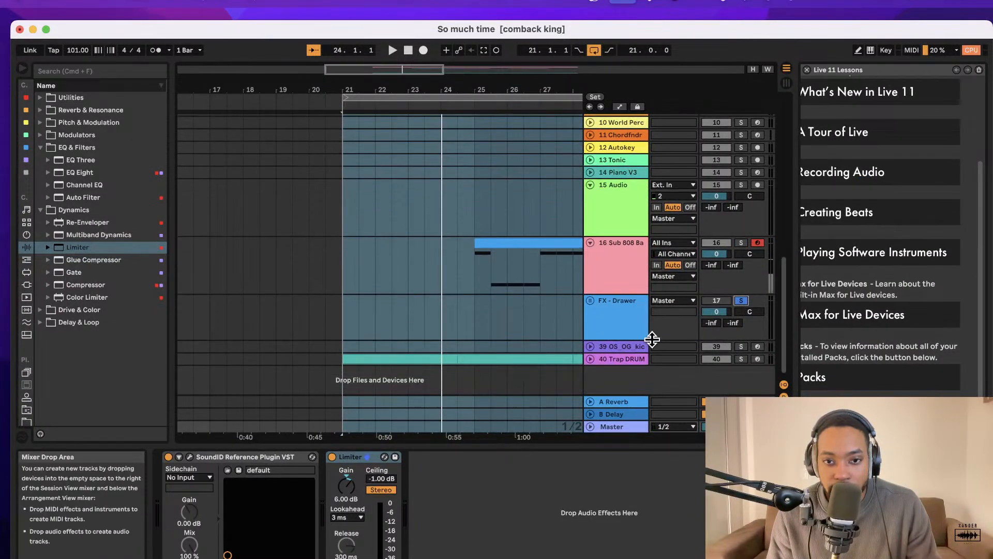
scroll(463, 213, "right", 7)
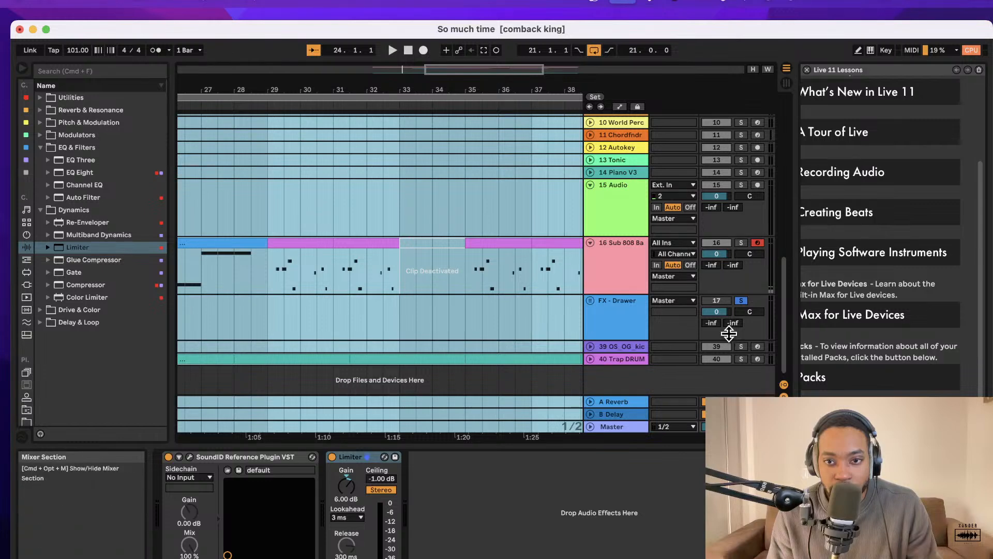
left_click(719, 299)
left_click(749, 300)
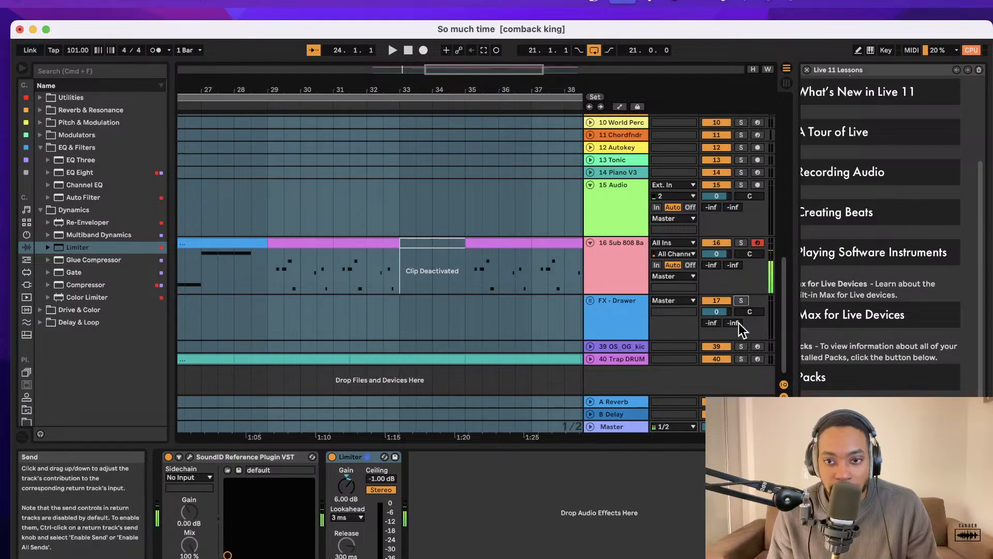
left_click(722, 299)
left_click(715, 357)
left_click(741, 359)
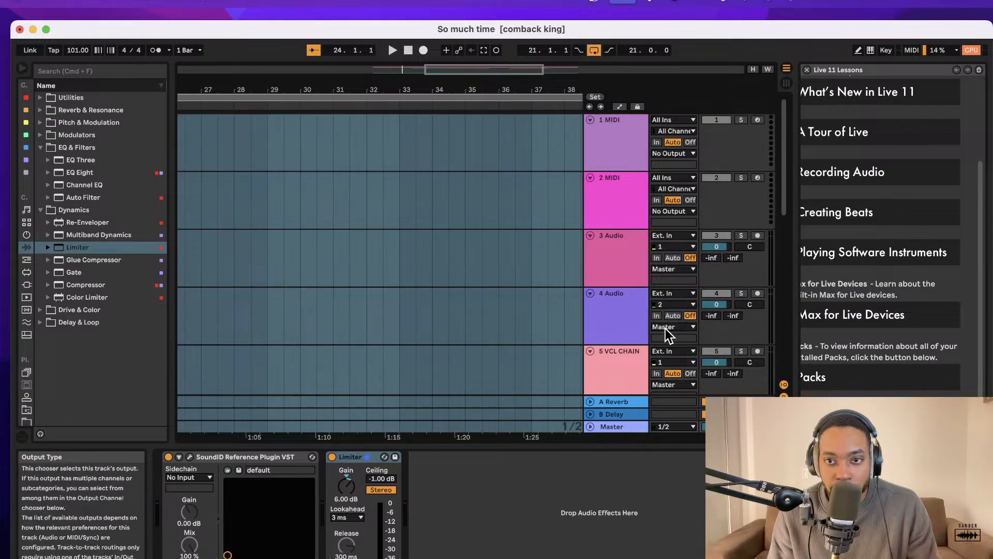
Close the 4 Audio track's output choices unchanged, minimise the Ableton Live window and return to Reaktor.
left_click(667, 328)
left_click(598, 321)
scroll(542, 319, "down", 10)
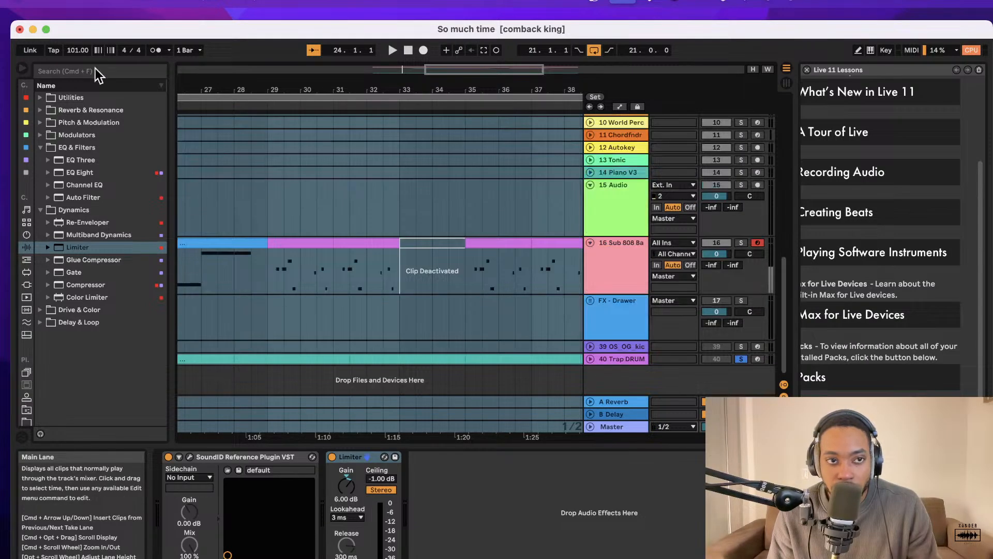
left_click(33, 29)
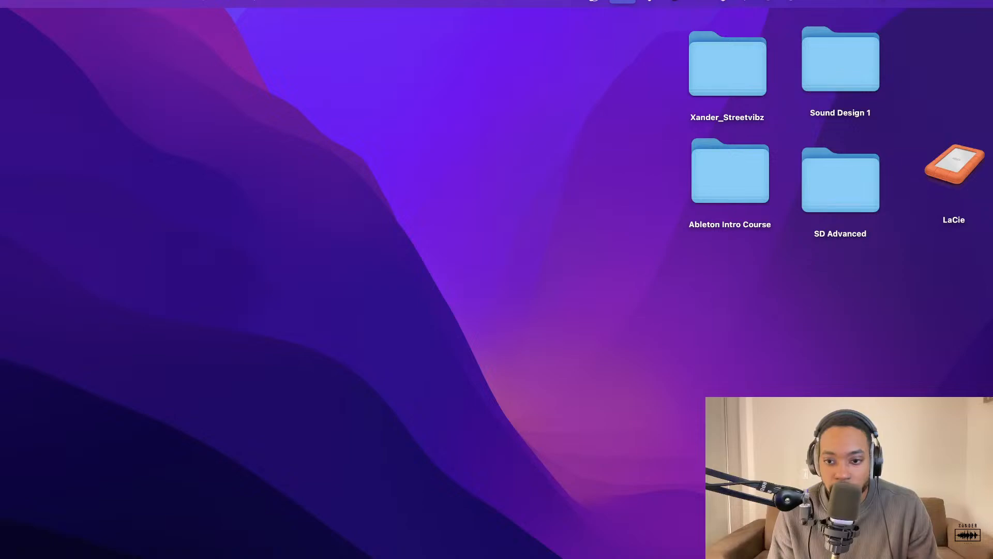
key("ctrl+Right")
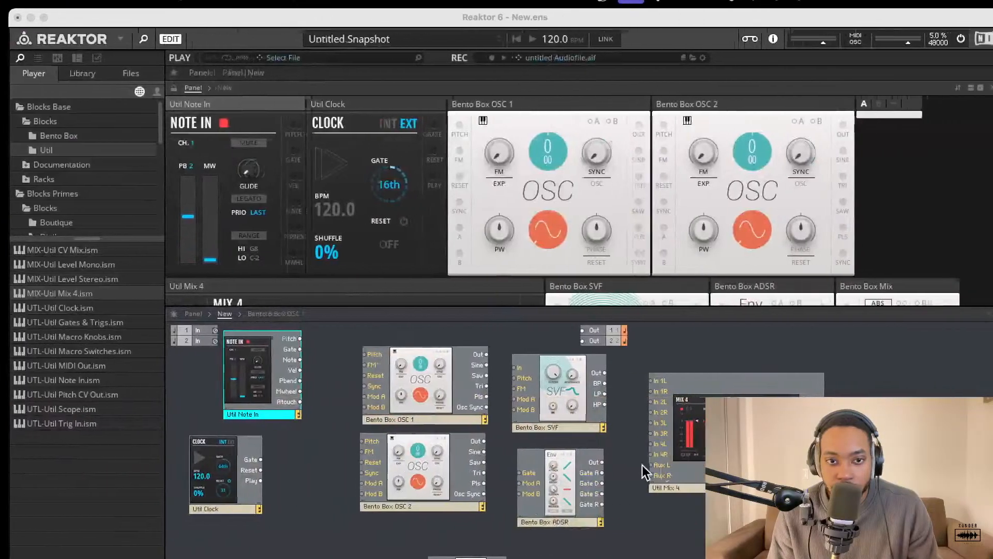
Uncover the quit prompt behind the Reaktor window, save the session's changes and move the Reaktor window back into place.
key("ctrl+Left")
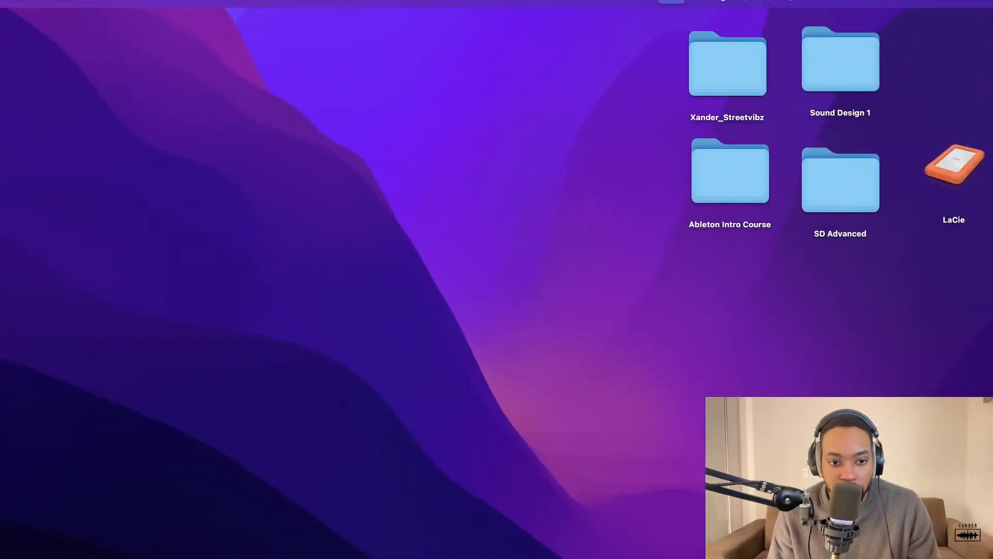
key("ctrl+Right")
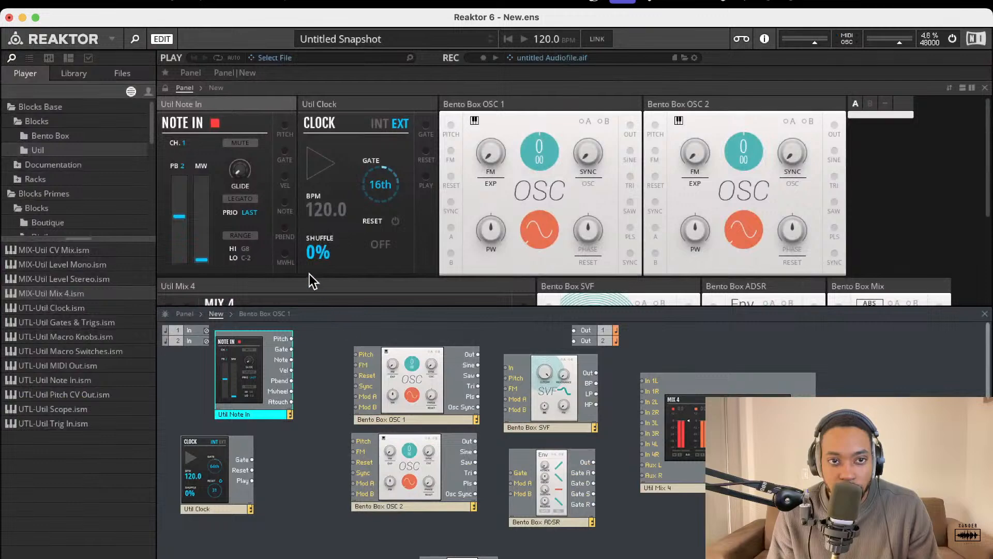
scroll(578, 253, "down", 2)
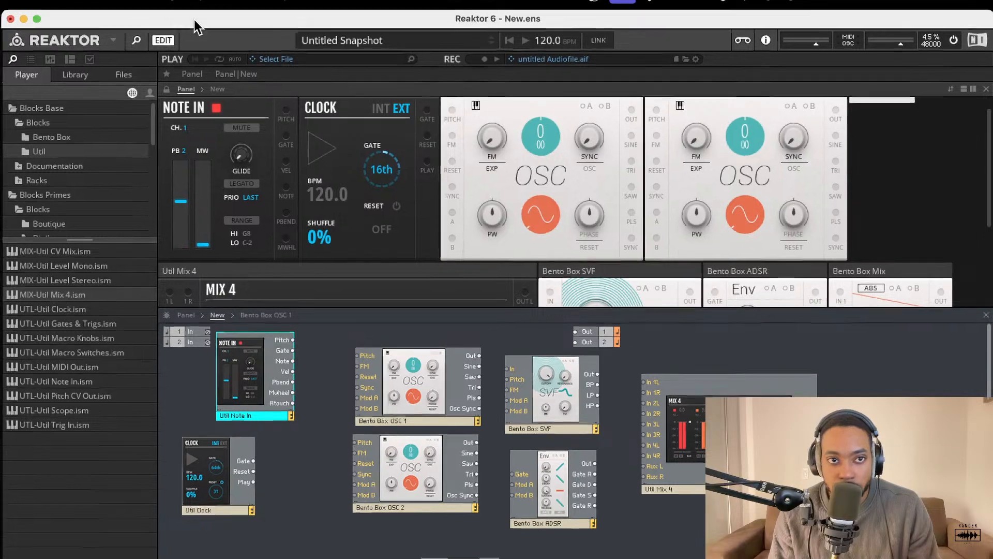
left_click_drag(193, 25, 250, 388)
left_click_drag(516, 379, 425, 60)
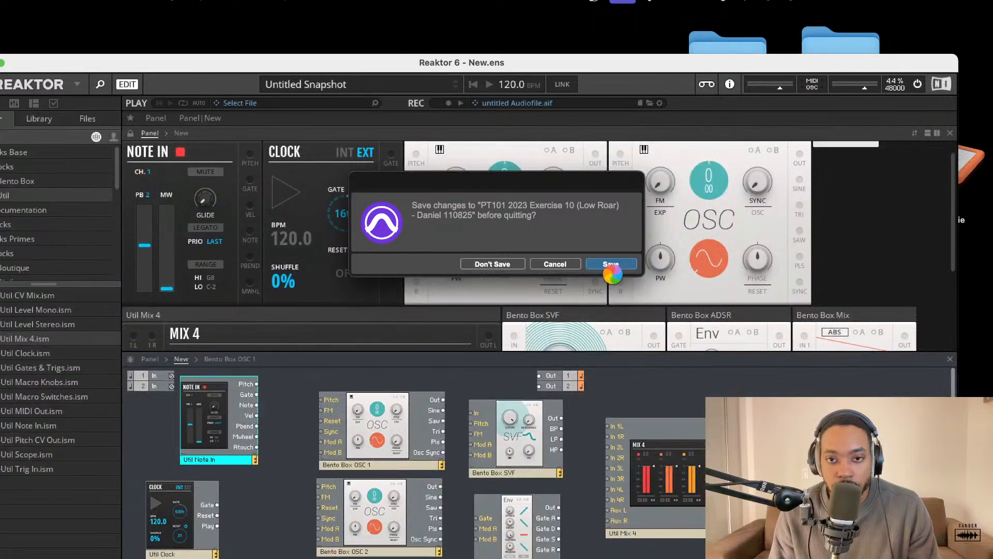
left_click(612, 261)
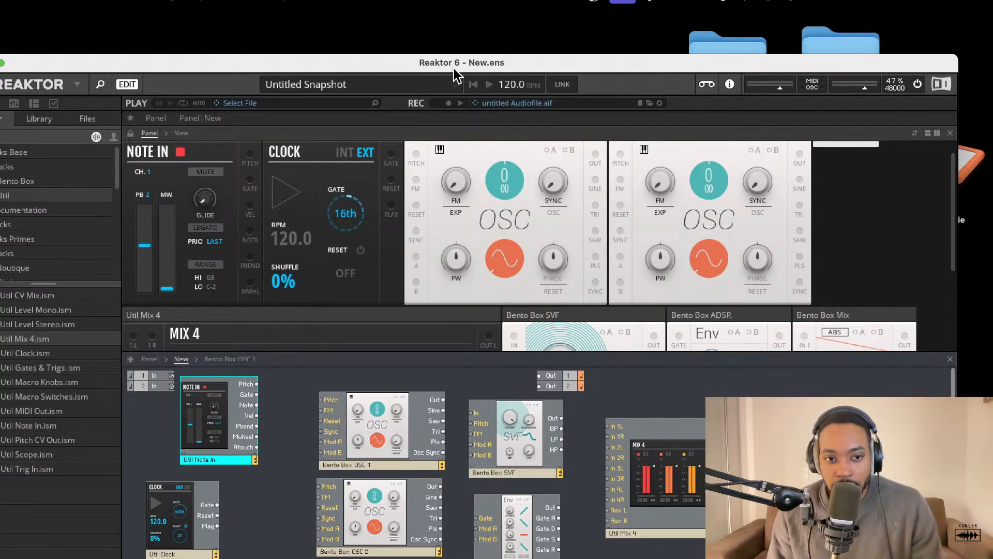
left_click_drag(489, 62, 521, 16)
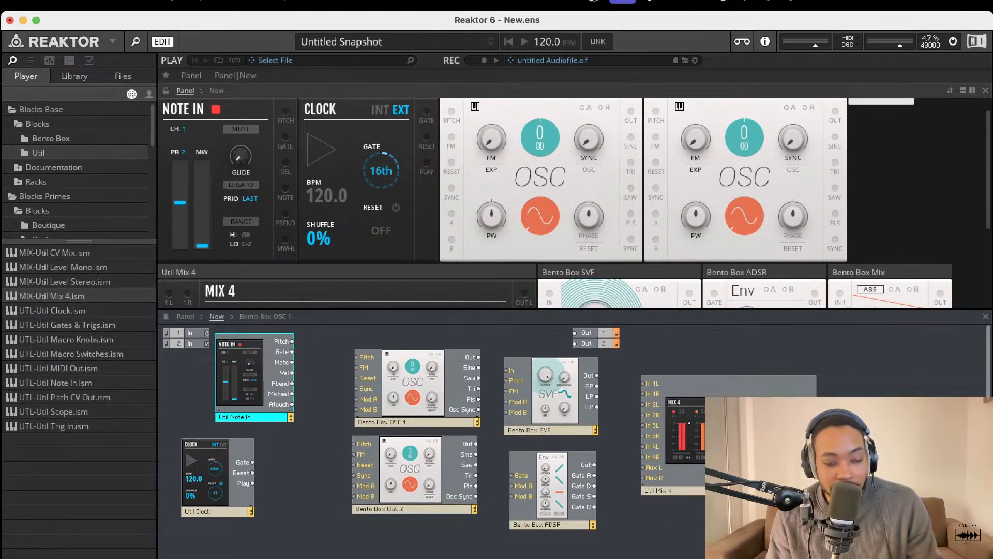
Set Bento Box OSC 1's waveform to sawtooth and OSC 2's to square, with OSC 2's fine tuning at -5.
scroll(539, 446, "down", 2)
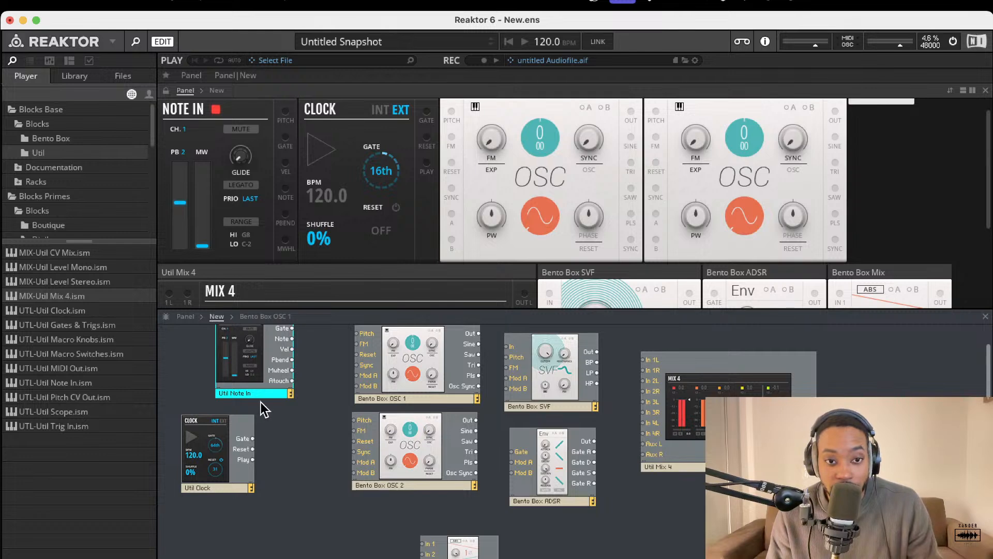
left_click(541, 212)
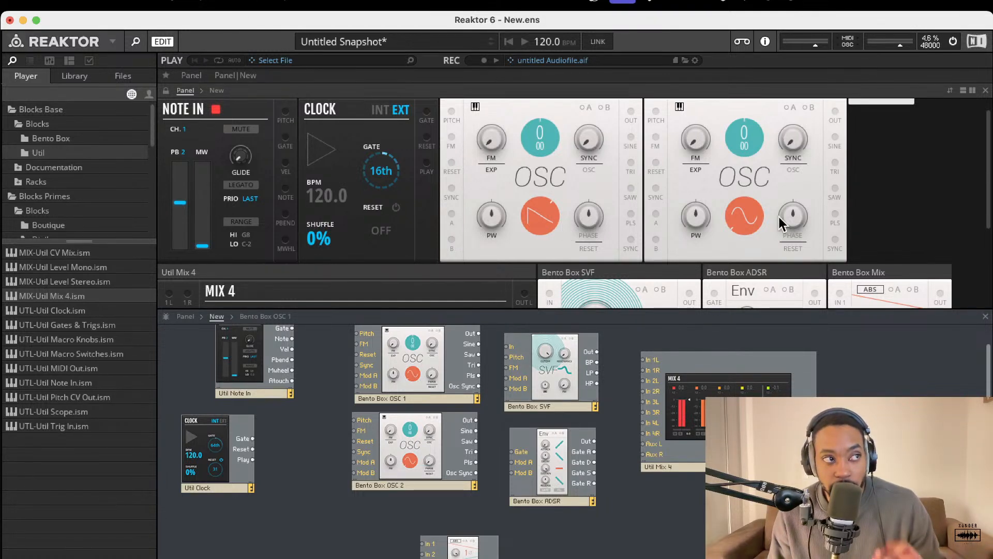
left_click(748, 218)
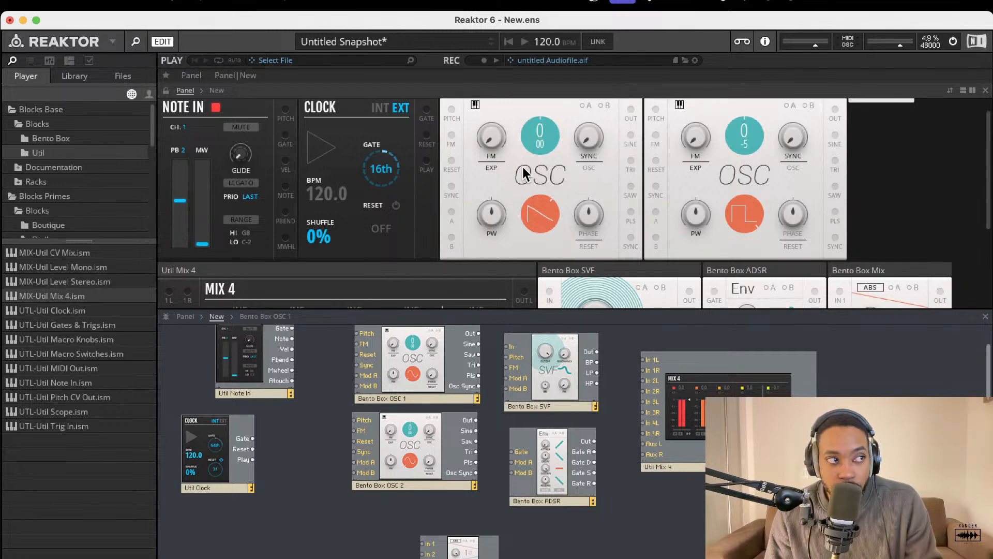
Duplicate Bento Box OSC 2, place the copy underneath it and move the Bento Box Mix aside, below the ADSR.
left_click(422, 435)
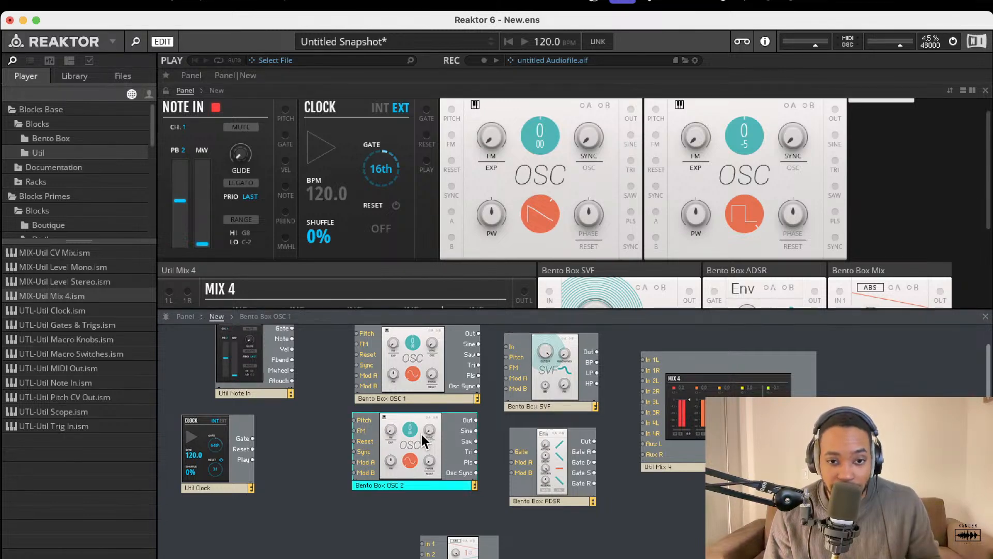
key("super+d")
left_click_drag(408, 470, 397, 545)
left_click_drag(486, 555, 605, 539)
left_click(414, 540)
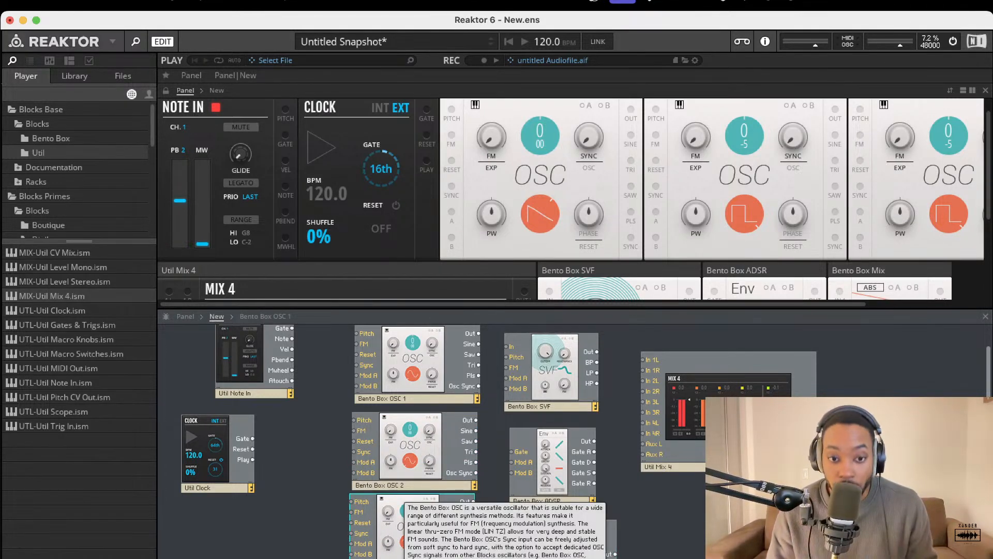
left_click(337, 503)
mouse_move(391, 503)
left_mouse_down()
mouse_move(418, 514)
mouse_move(395, 513)
left_mouse_up()
Set the third oscillator's waveform to sine and tune it to -12 semitones with 00 fine tuning.
scroll(654, 294, "right", 5)
left_click(810, 207)
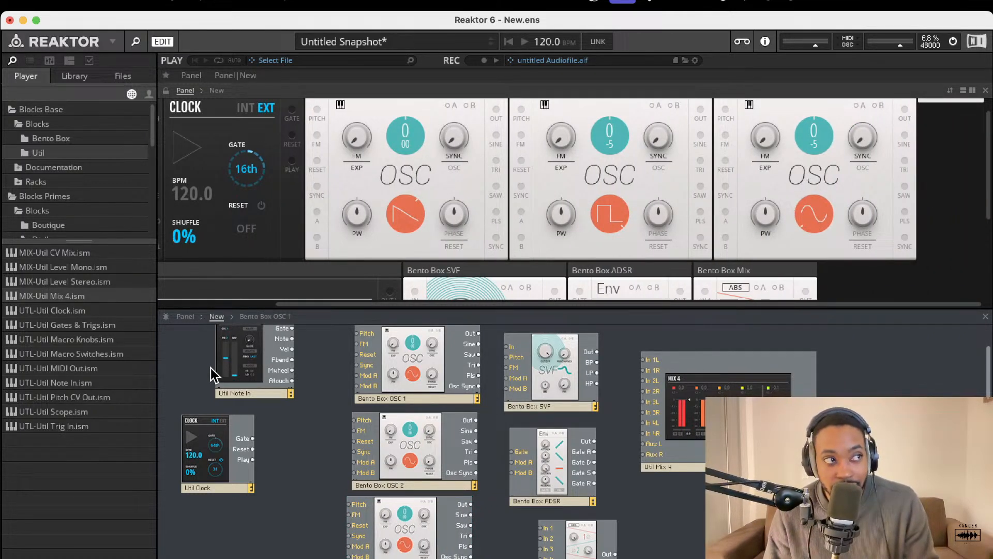
mouse_move(217, 378)
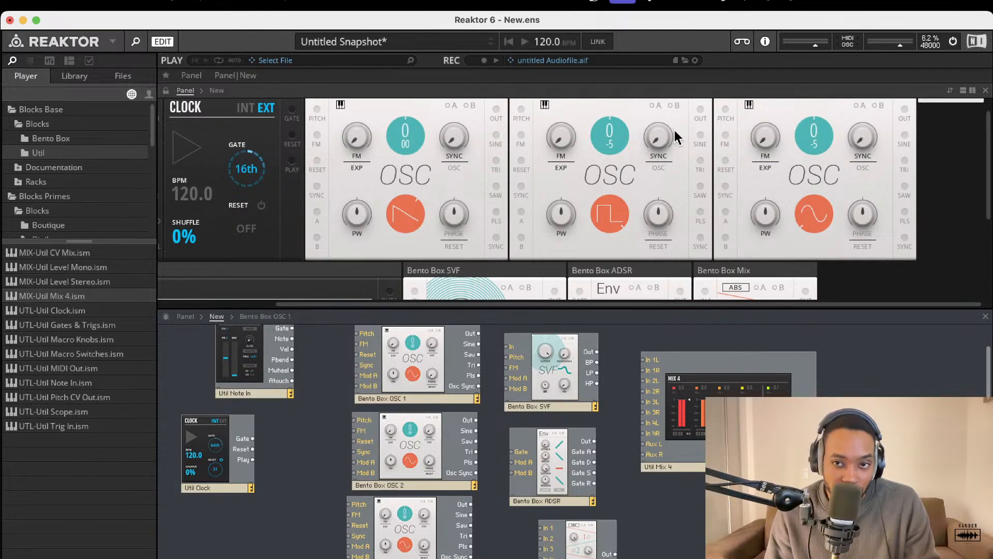
scroll(792, 149, "left", 1)
left_click_drag(824, 140, 803, 192)
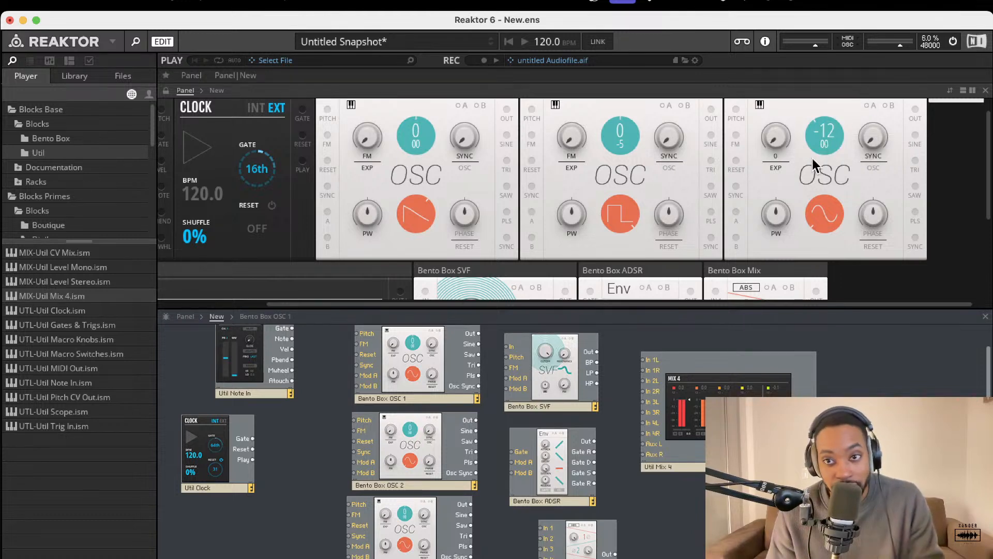
left_click_drag(825, 259, 829, 375)
double_click(829, 142)
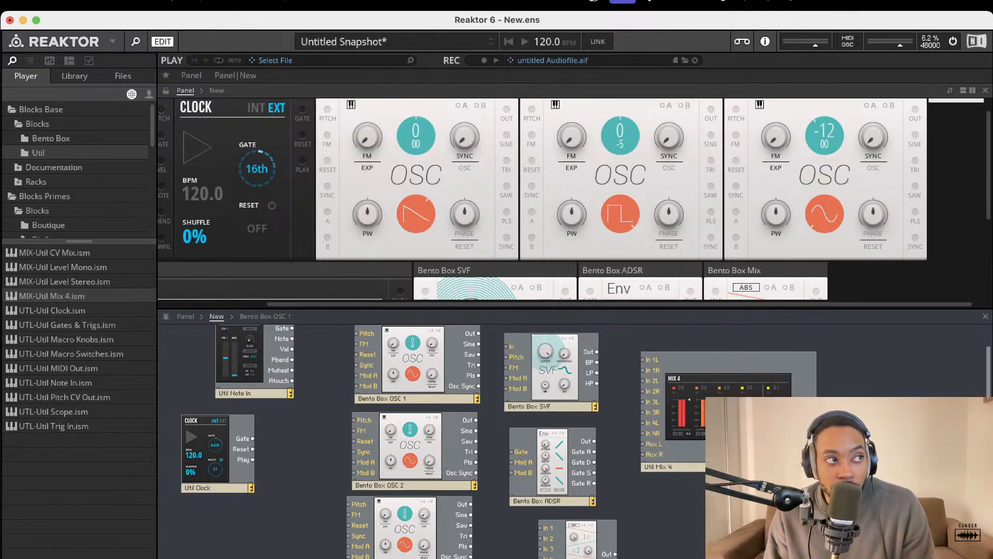
Move the SVF filter and ADSR blocks out of the way and place Util Mix 4 directly beside the oscillators.
left_click_drag(595, 557, 587, 558)
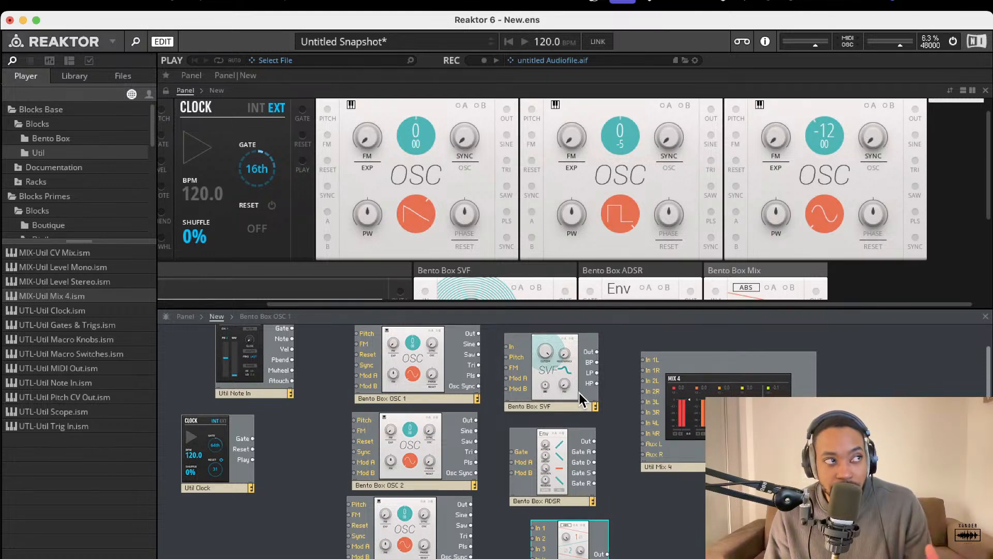
mouse_move(579, 393)
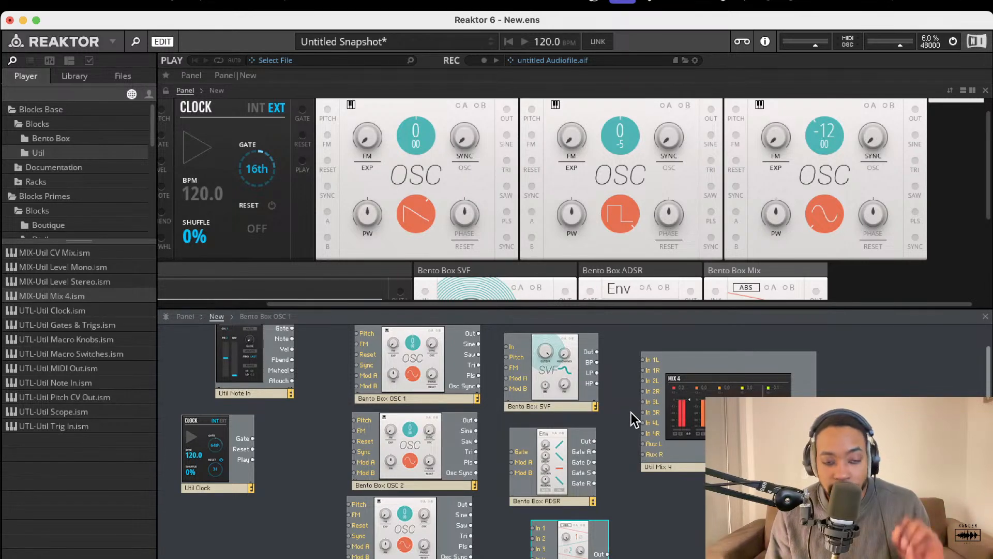
left_click_drag(588, 408, 764, 535)
left_click_drag(594, 462, 726, 546)
left_click_drag(562, 459, 721, 558)
scroll(600, 485, "down", 1)
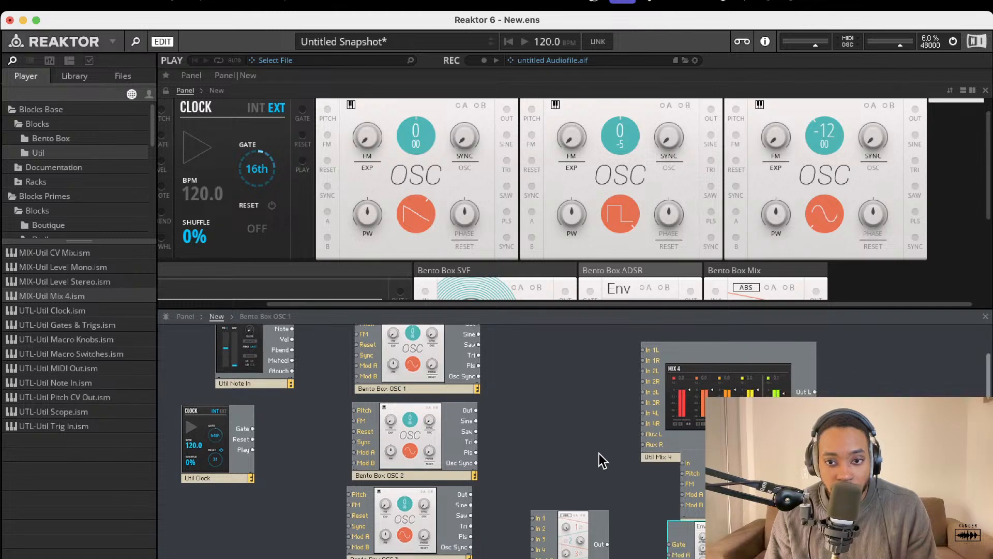
scroll(607, 458, "up", 3)
left_click_drag(729, 414, 579, 409)
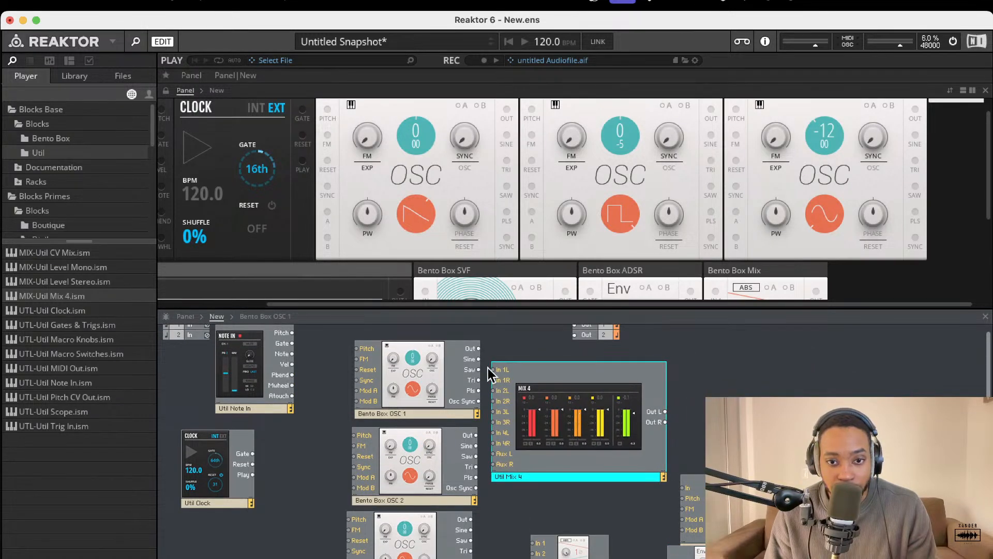
Wire the Out ports of the three oscillators to the left and right inputs of Util Mix 4's channels 1, 2 and 3.
left_click_drag(477, 349, 476, 435)
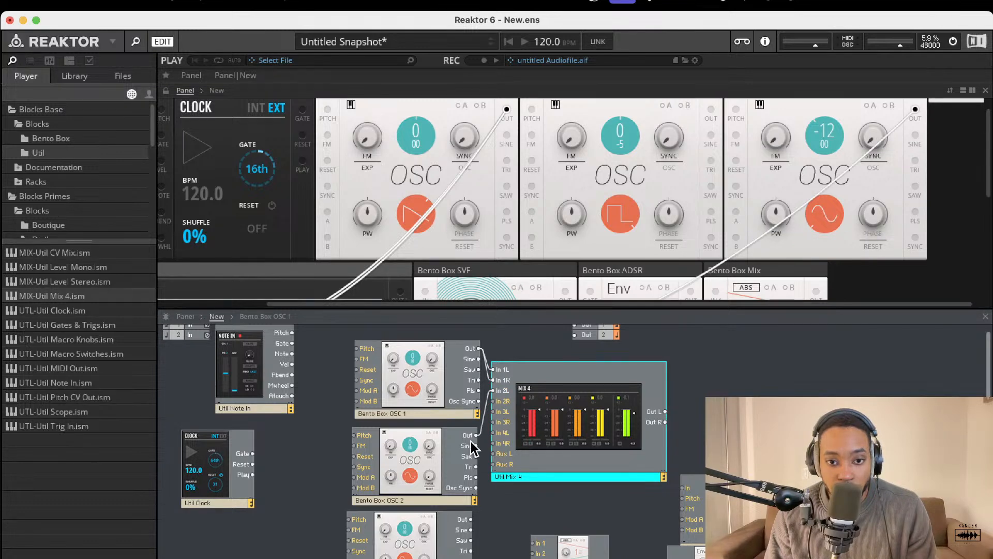
left_click_drag(501, 402, 476, 435)
left_click_drag(471, 518, 494, 422)
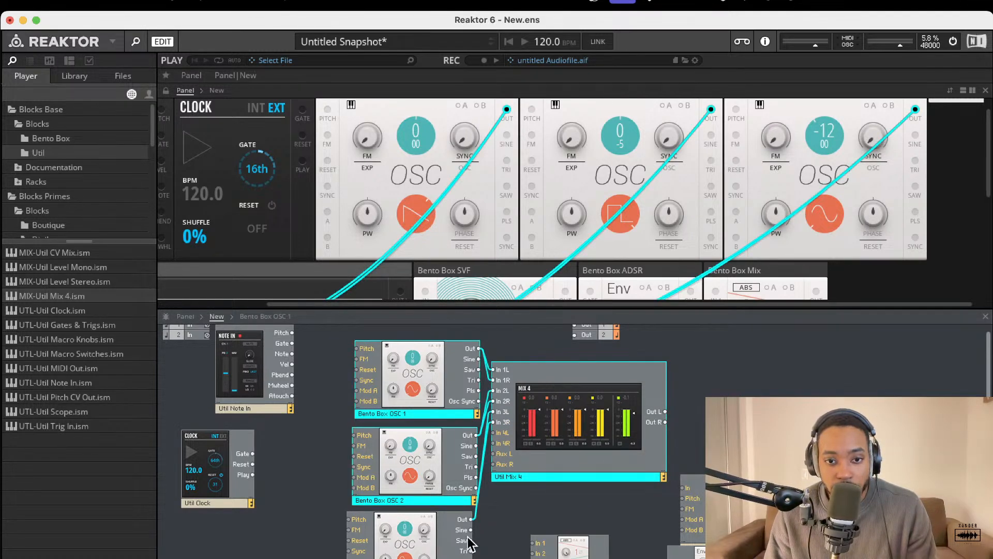
Shift the three oscillators, Util Mix 4 and Bento Box Mix together closer to the Util Note In block.
left_click_drag(343, 340, 541, 558)
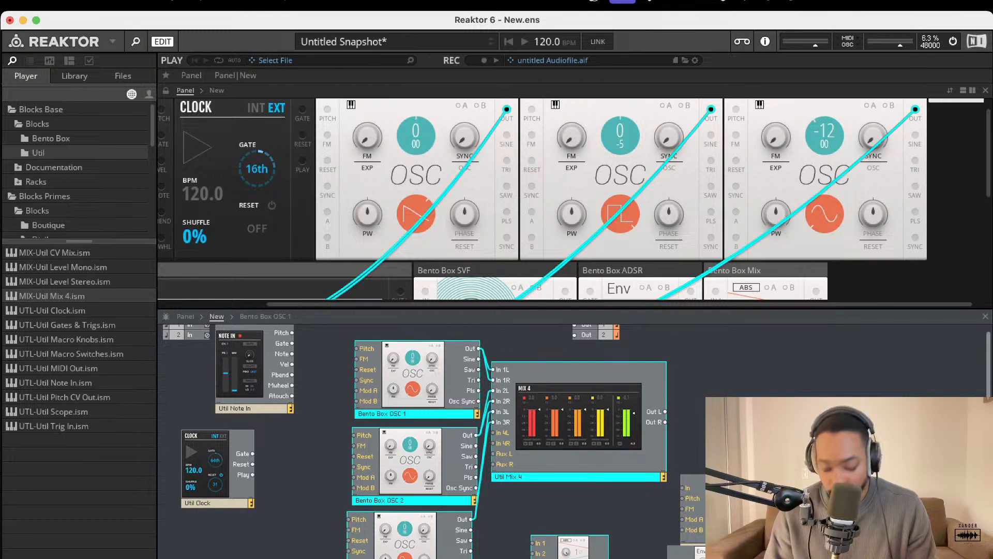
key("Left")
key("Left")
key("Left")
key("Left")
key("Left")
key("Left")
key("Left")
key("Left")
key("Left")
key("Left")
key("Left")
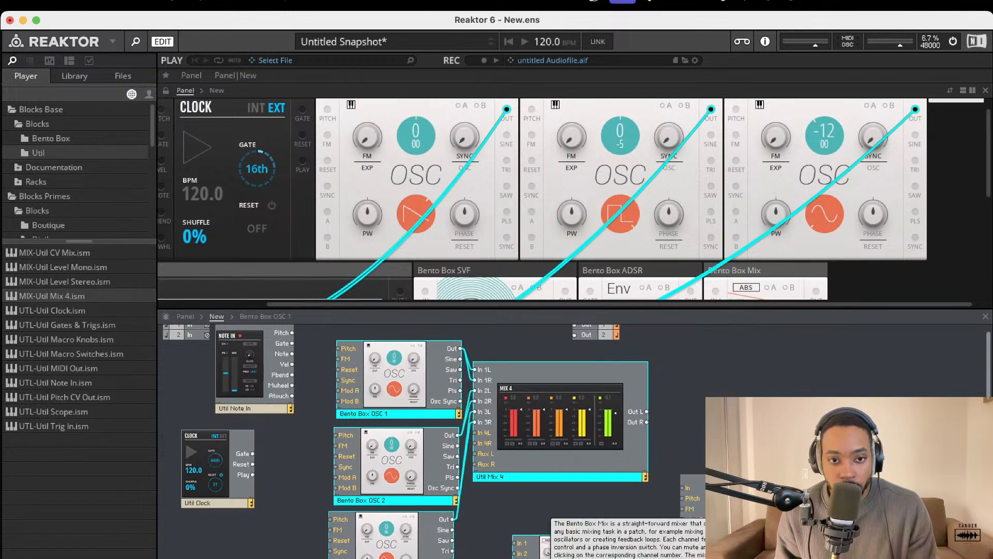
left_click(547, 514)
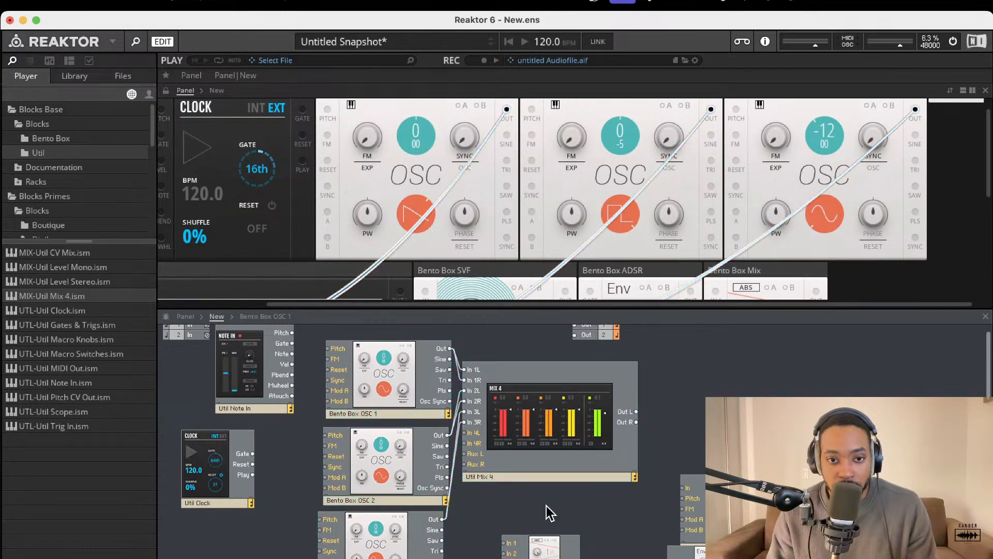
Move the Util Mix 4 panel between the Bento Box ADSR and Bento Box Mix panels.
scroll(585, 439, "up", 1)
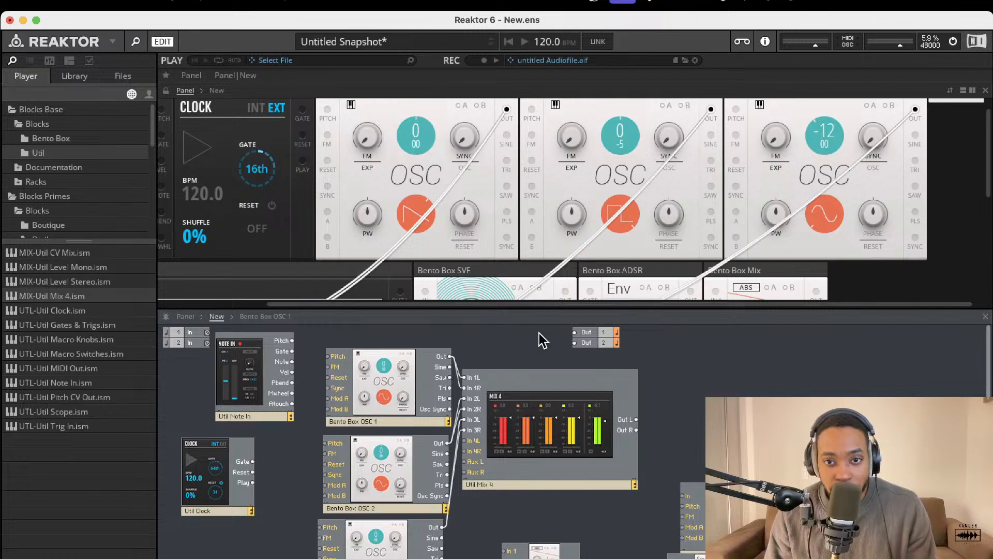
mouse_move(514, 436)
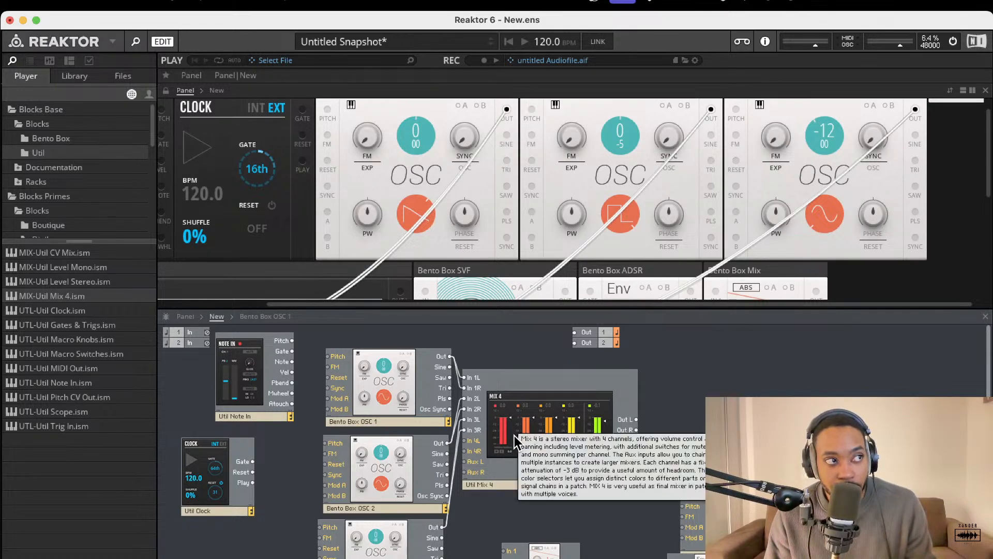
scroll(537, 276, "down", 4)
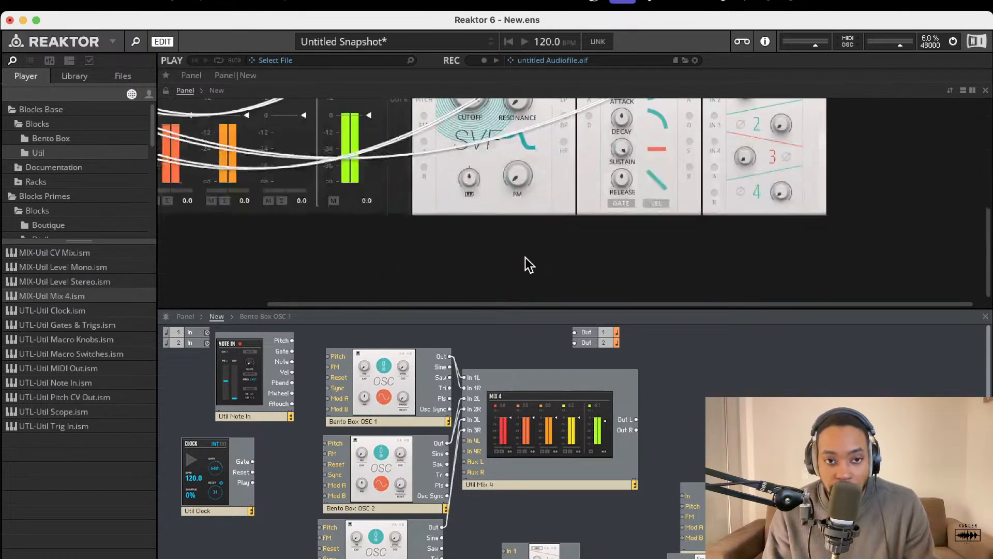
scroll(529, 262, "up", 2)
left_click_drag(262, 157, 790, 182)
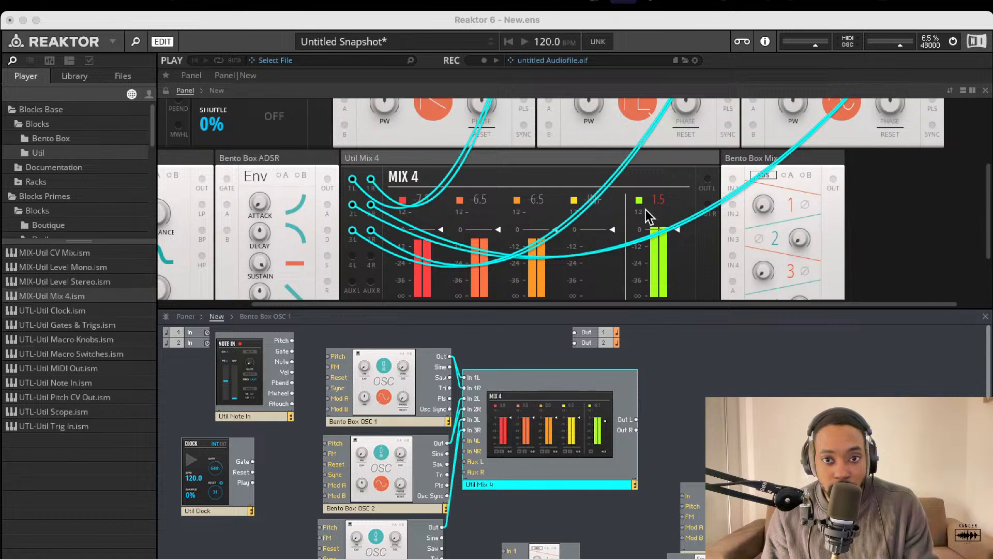
scroll(420, 269, "left", 1)
scroll(492, 396, "up", 1)
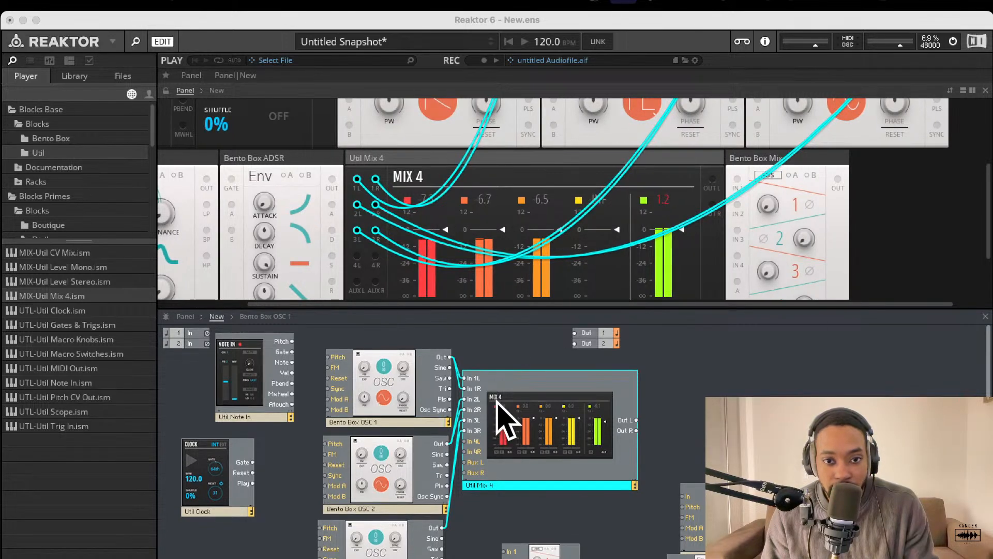
Wire the Util Note In block's Pitch output to the Pitch inputs of all three oscillators.
mouse_move(325, 356)
left_mouse_down()
mouse_move(285, 344)
mouse_move(328, 357)
left_mouse_up()
left_click_drag(326, 444, 293, 341)
left_click_drag(320, 528, 293, 341)
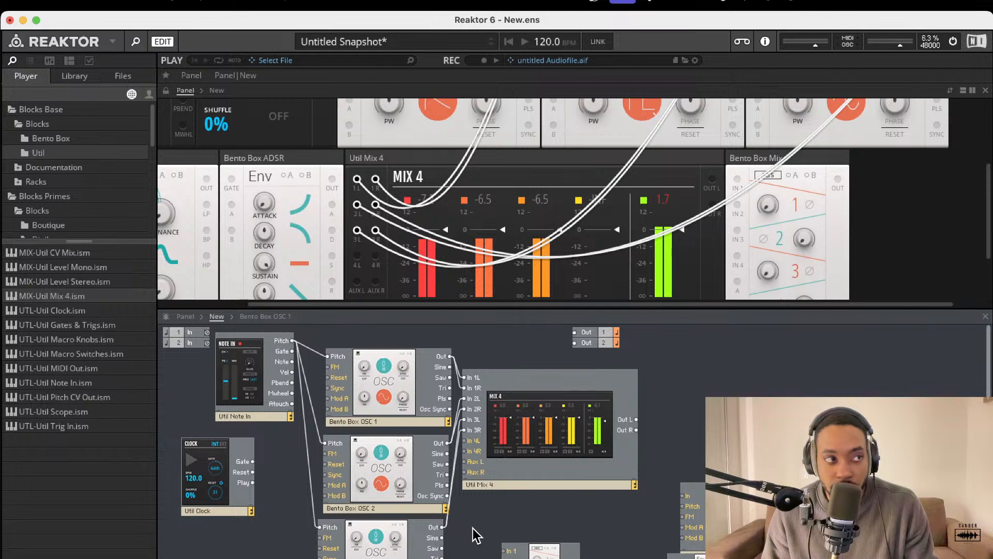
Place the Bento Box SVF filter beside Util Mix 4 and wire the mixer's Out R to the filter's In.
left_click_drag(717, 529, 654, 401)
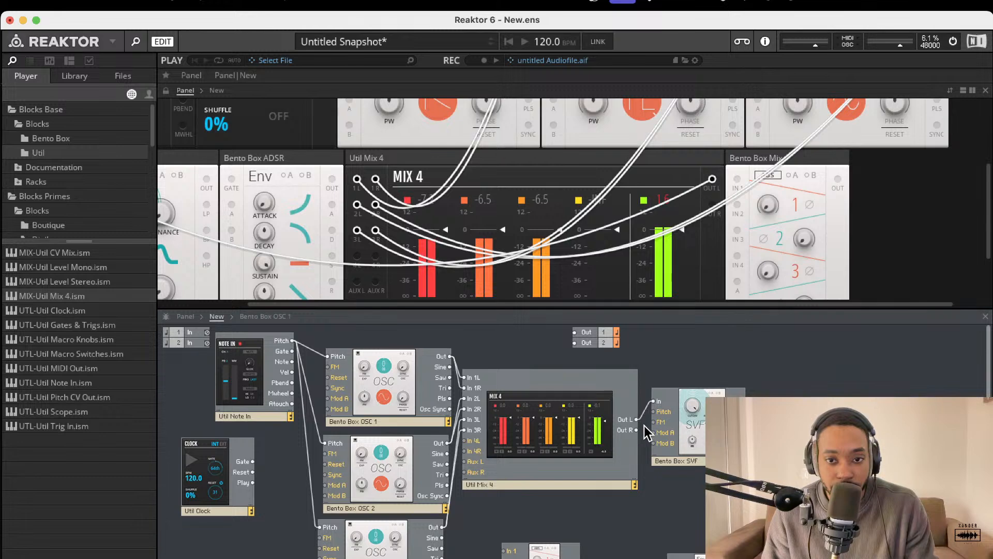
left_click(638, 422)
left_click(638, 429)
left_click_drag(638, 430, 655, 401)
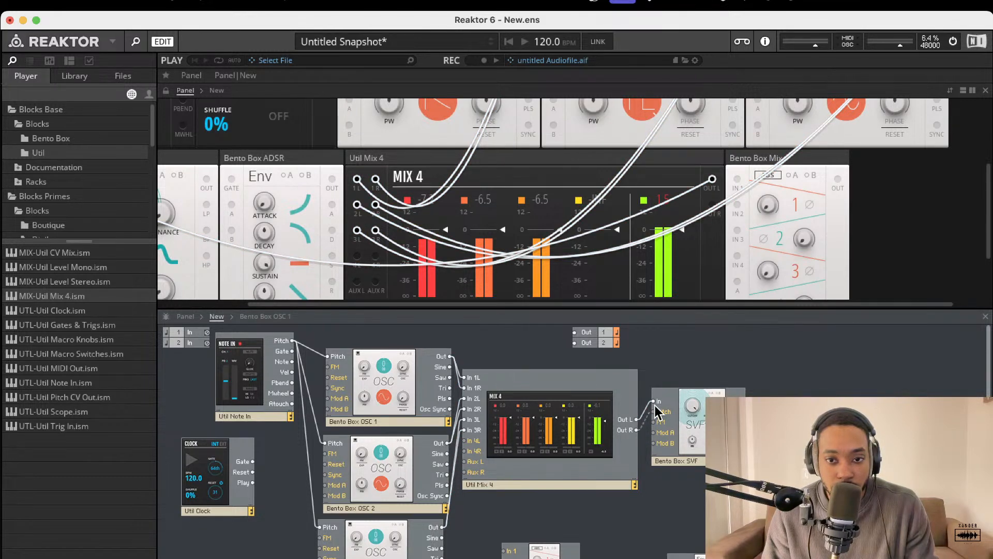
Wire the SVF filter's Out to main outputs 1 and 2 and lower the master output level.
left_click_drag(744, 401, 575, 332)
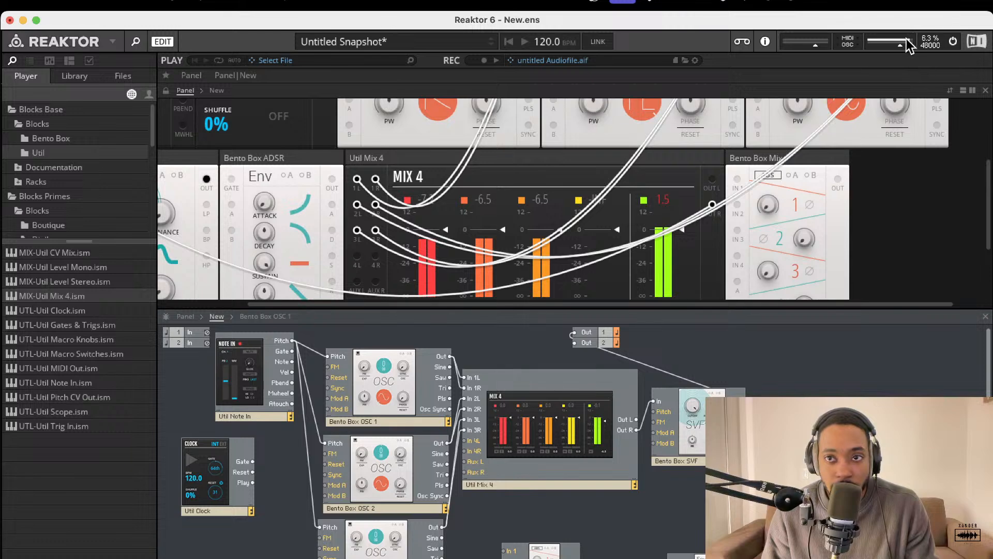
left_click_drag(900, 45, 878, 53)
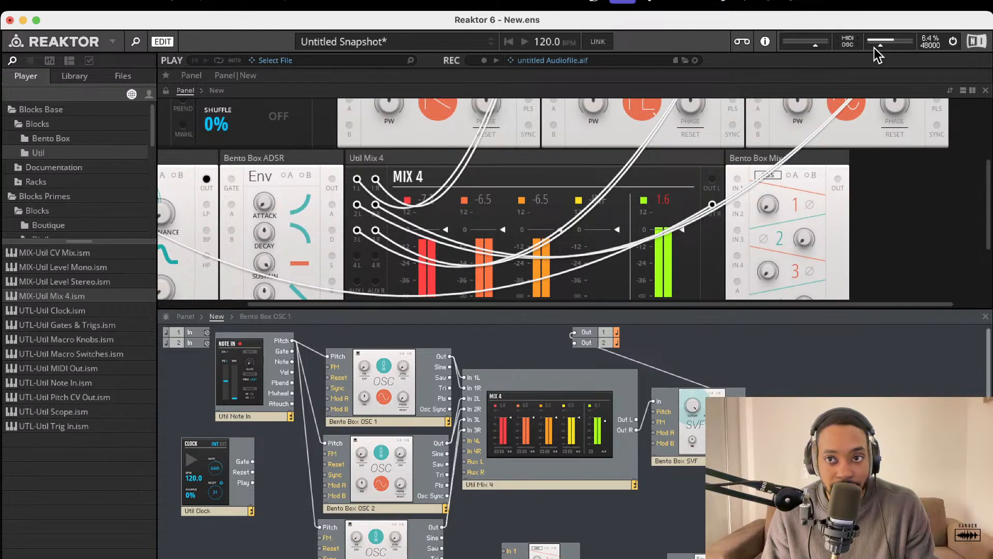
left_click_drag(743, 401, 575, 342)
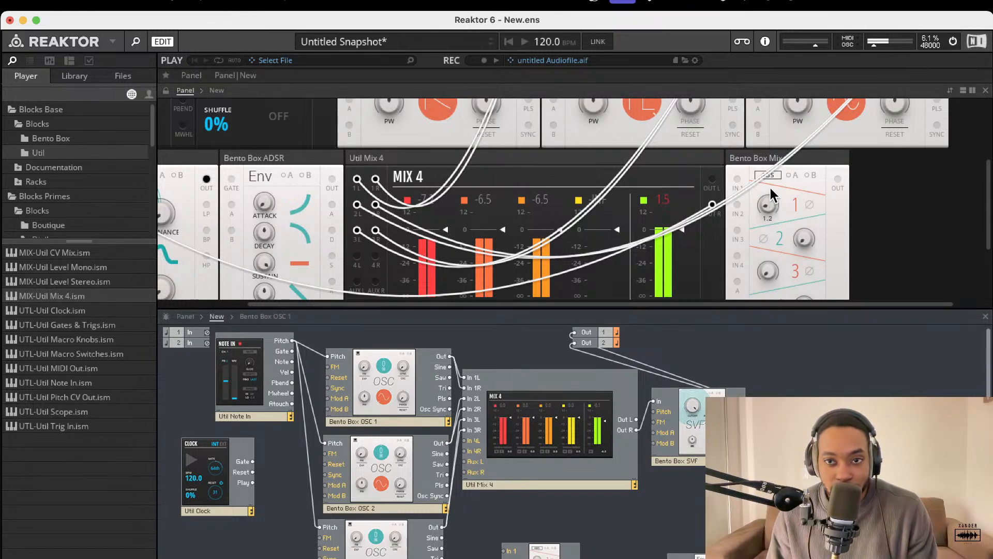
Try different settings on the channel level knobs of the Bento Box Mix block.
left_click_drag(759, 126, 760, 149)
left_click_drag(802, 231, 792, 120)
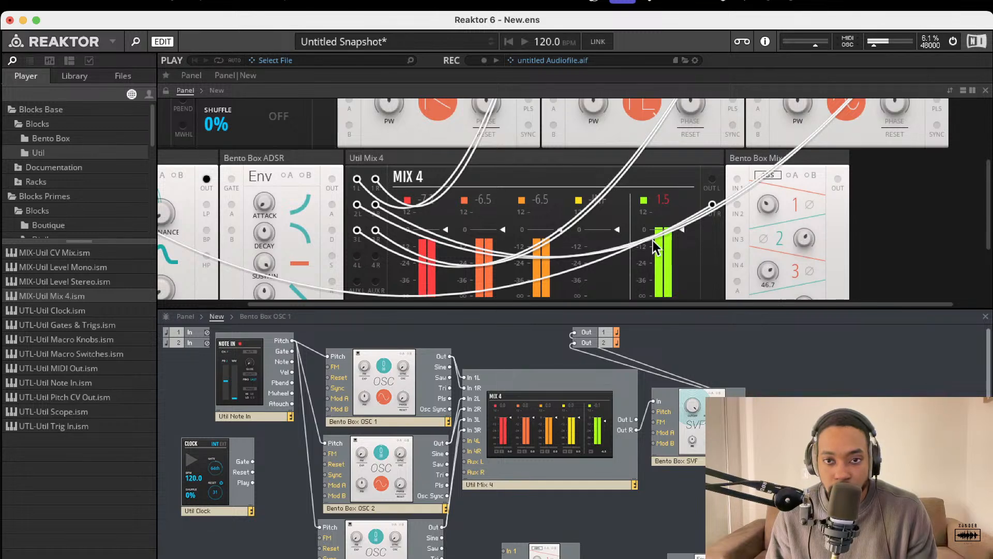
left_click_drag(810, 240, 793, 373)
left_click_drag(779, 207, 778, 334)
Lower the Util Mix 4 faders to about -18.8 dB for channel 1, -26.7 dB for channel 2 and -28.2 dB for channel 3.
left_click_drag(446, 230, 453, 277)
scroll(476, 248, "down", 1)
left_click_drag(500, 222, 502, 289)
left_click_drag(560, 222, 559, 281)
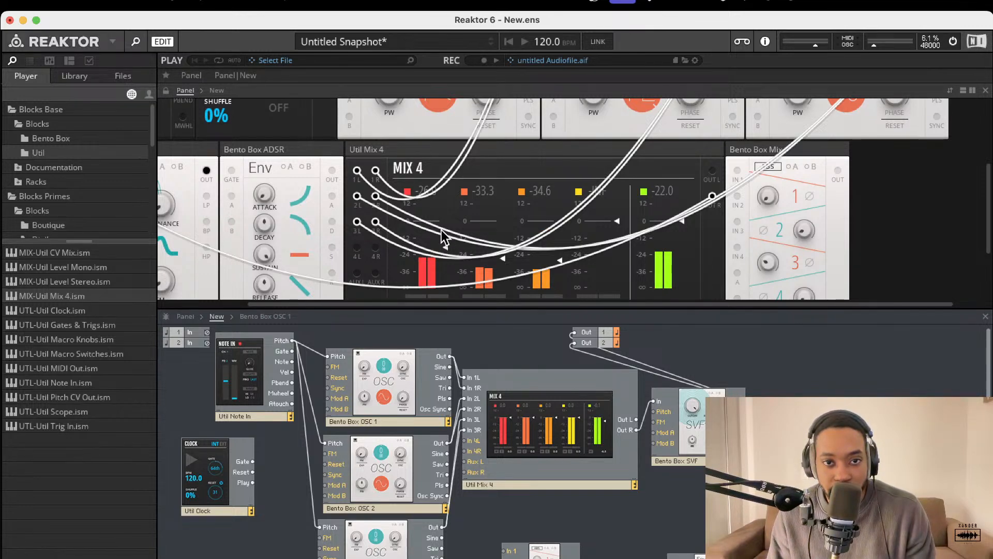
Mute Util Mix 4 channels 2 and 3 and raise channel 1 to -3.8 dB to audition OSC 1's pitch.
scroll(442, 229, "down", 3)
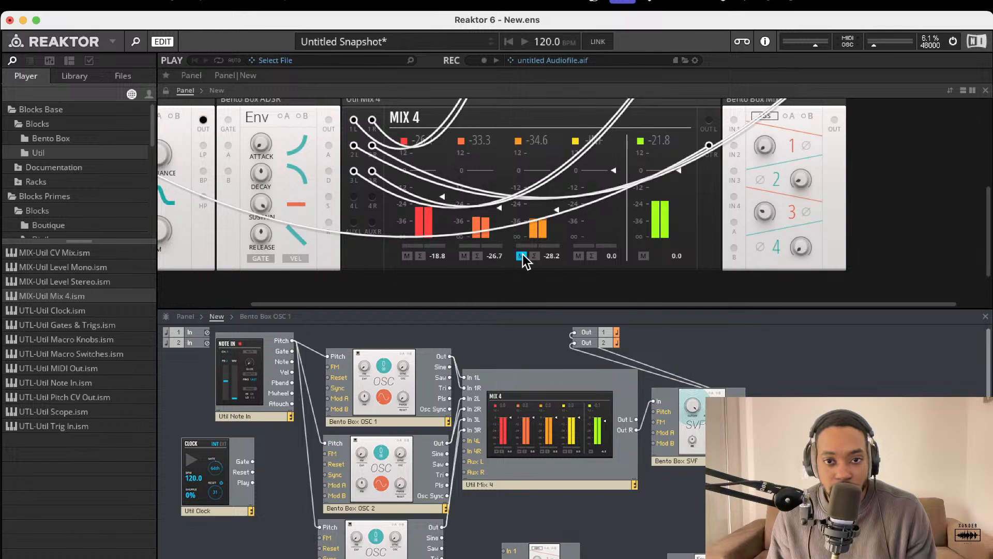
left_click(463, 256)
scroll(468, 258, "up", 10)
scroll(469, 260, "down", 5)
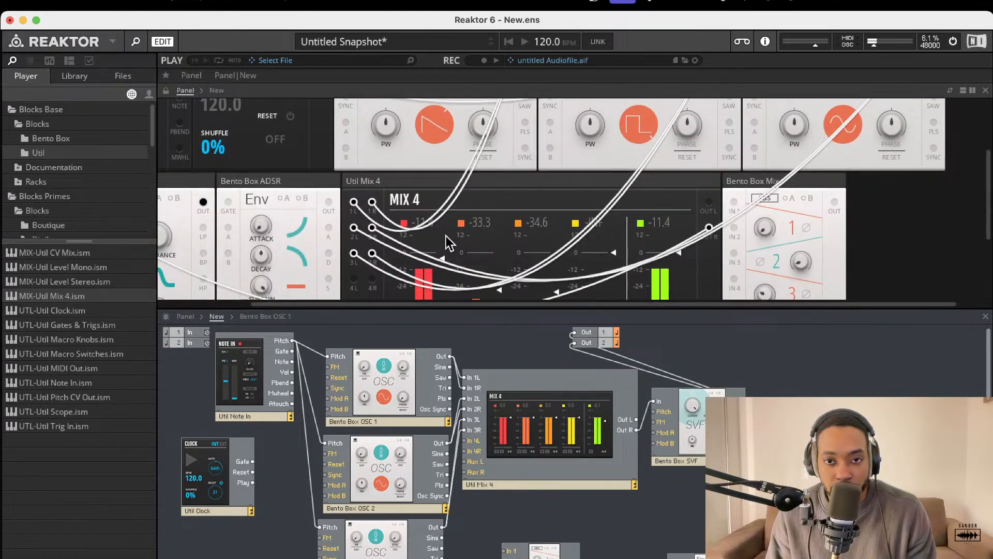
scroll(446, 236, "up", 5)
left_click_drag(433, 146, 424, 181)
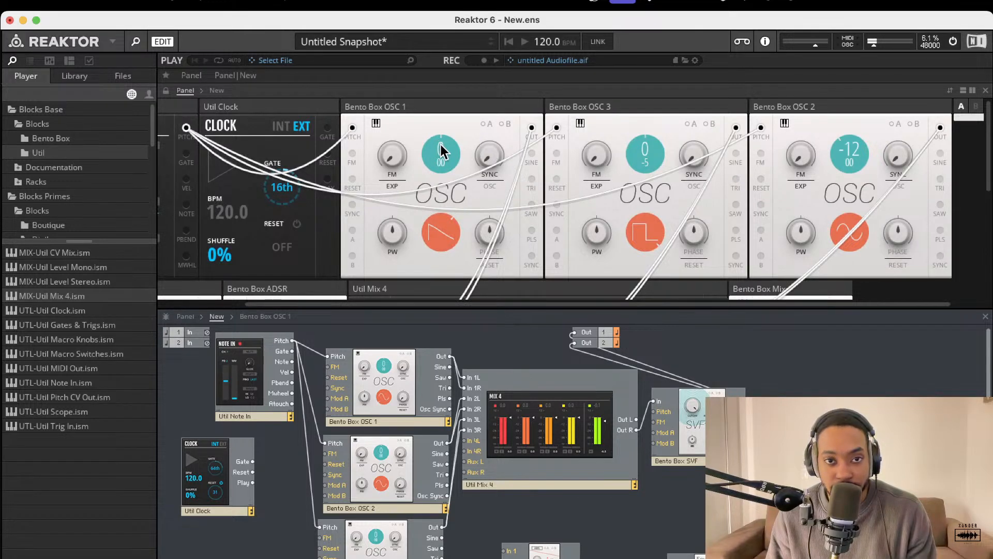
Unmute channels 2 and 3 on Util Mix 4.
scroll(466, 257, "down", 5)
scroll(467, 255, "down", 2)
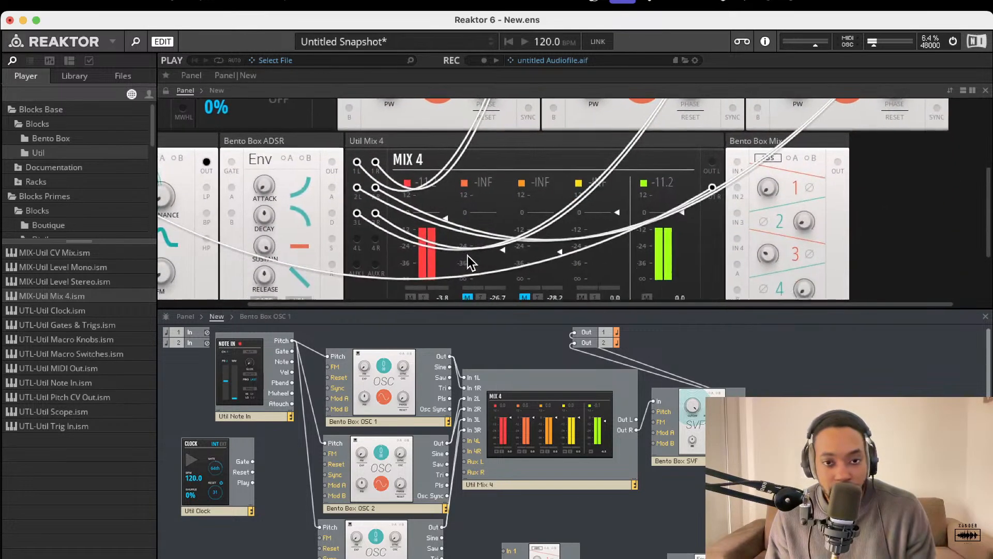
left_click(467, 265)
left_click(524, 266)
left_click(525, 268)
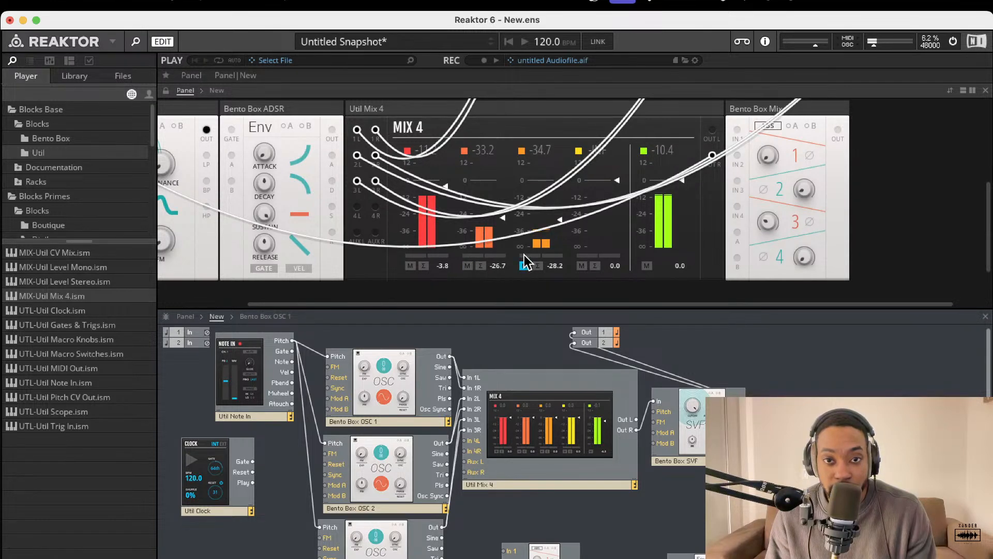
left_click(523, 268)
Mute channels 1 and 3 on Util Mix 4 so that only channel 2 is audible.
left_click(467, 266)
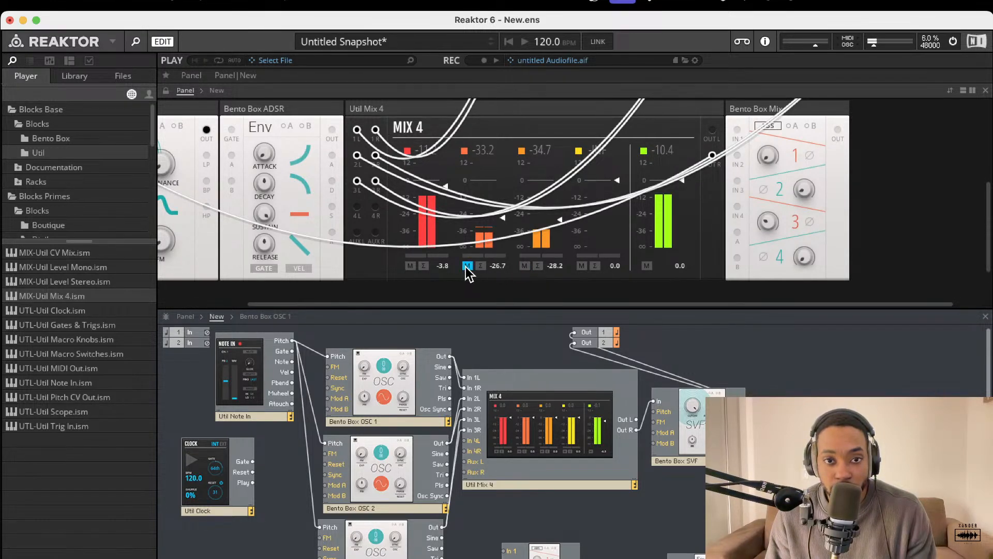
left_click(411, 266)
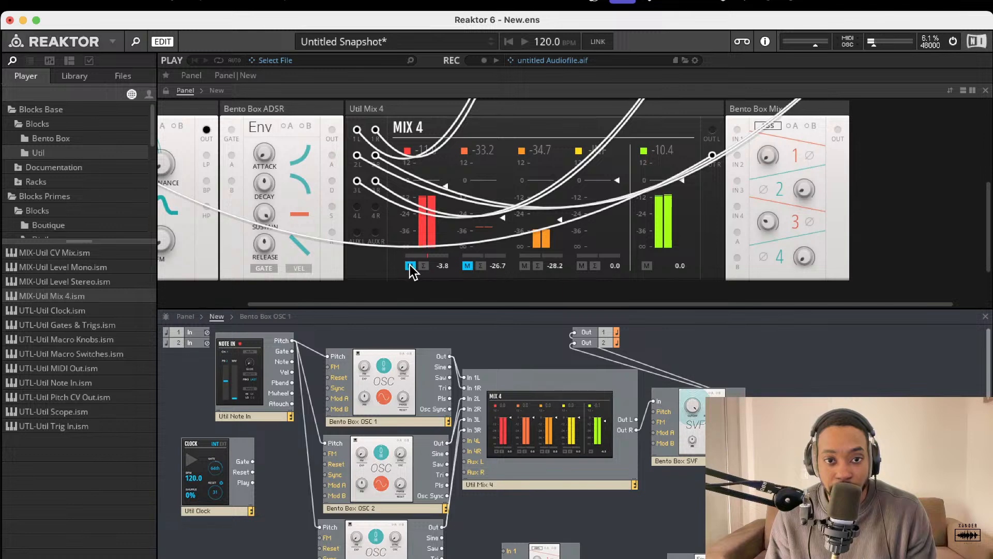
left_click(524, 266)
left_click(469, 265)
Try OSC 3's pitch at -11 and raise the Util Mix 4 channel 2 fader to 1.6 dB.
scroll(497, 225, "up", 2)
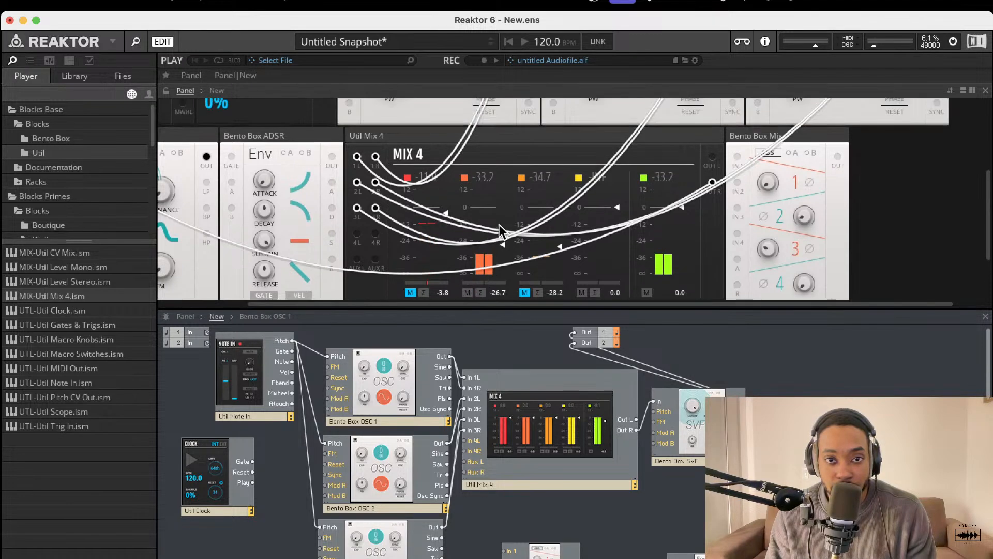
scroll(507, 222, "up", 5)
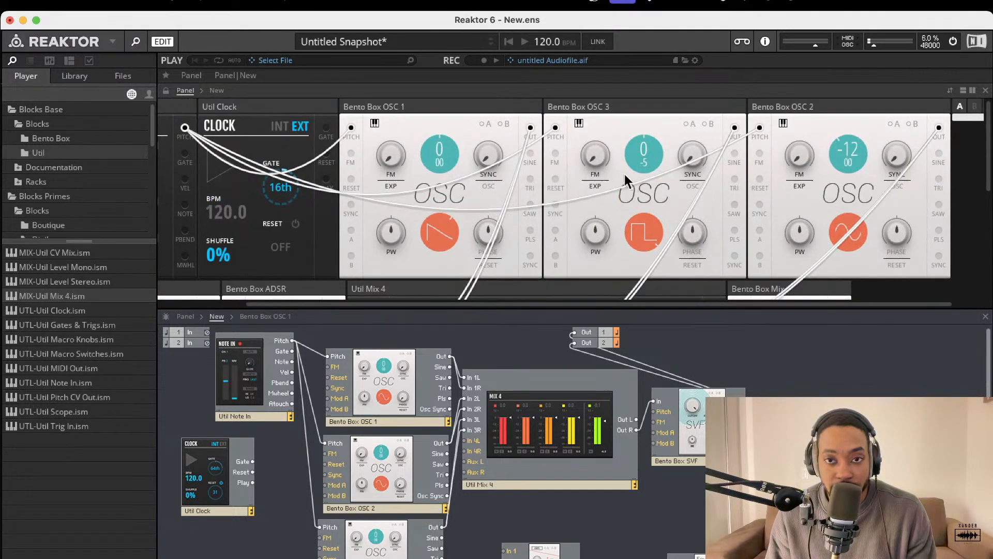
scroll(563, 279, "down", 4)
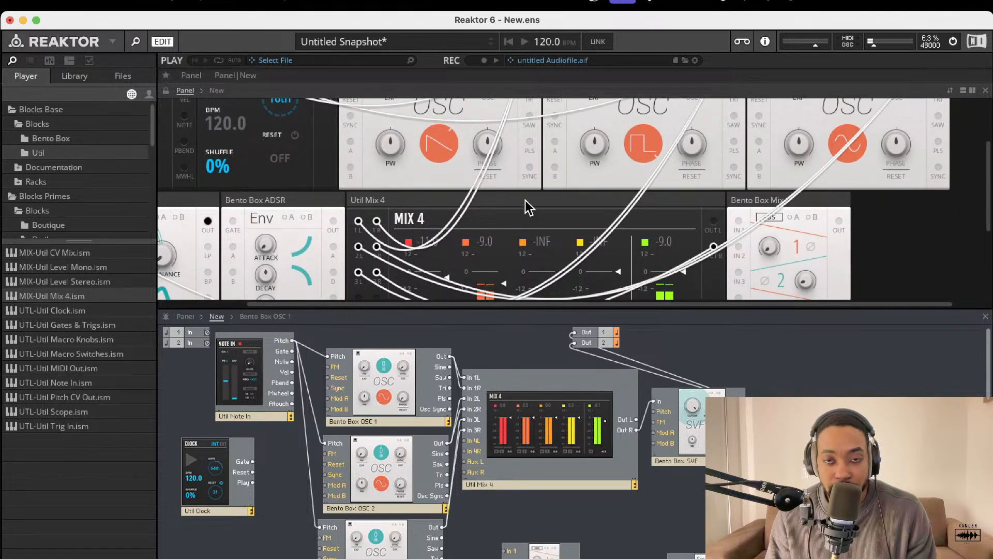
scroll(595, 155, "up", 2)
scroll(637, 138, "up", 2)
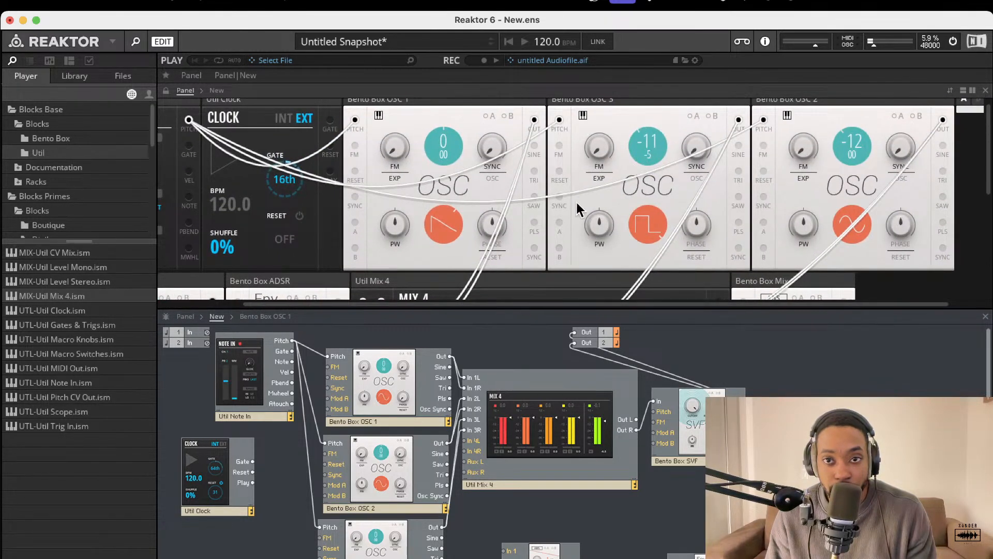
scroll(569, 207, "down", 4)
left_click_drag(509, 266, 513, 249)
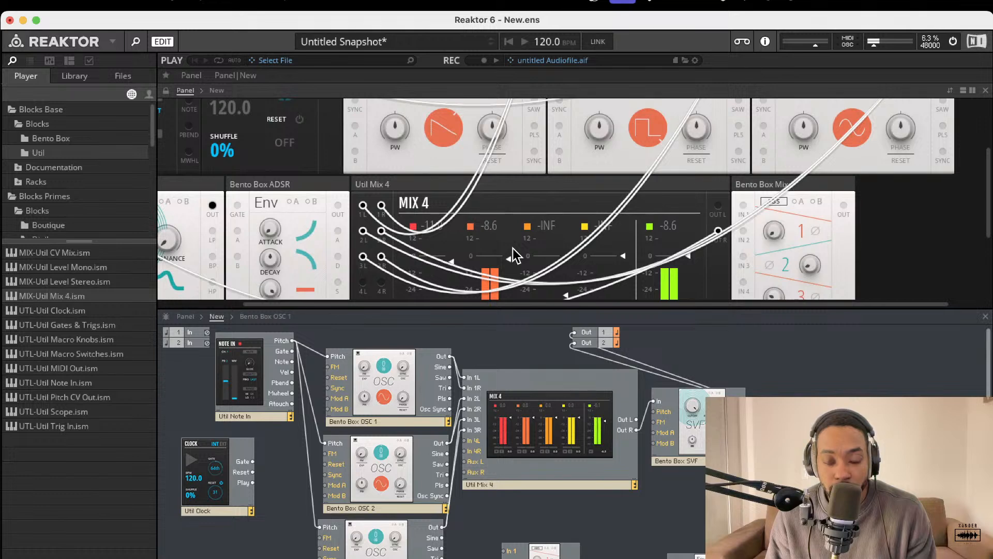
Try OSC 3's pitch at 7, reset it to 0, and raise the master output level.
scroll(523, 235, "up", 3)
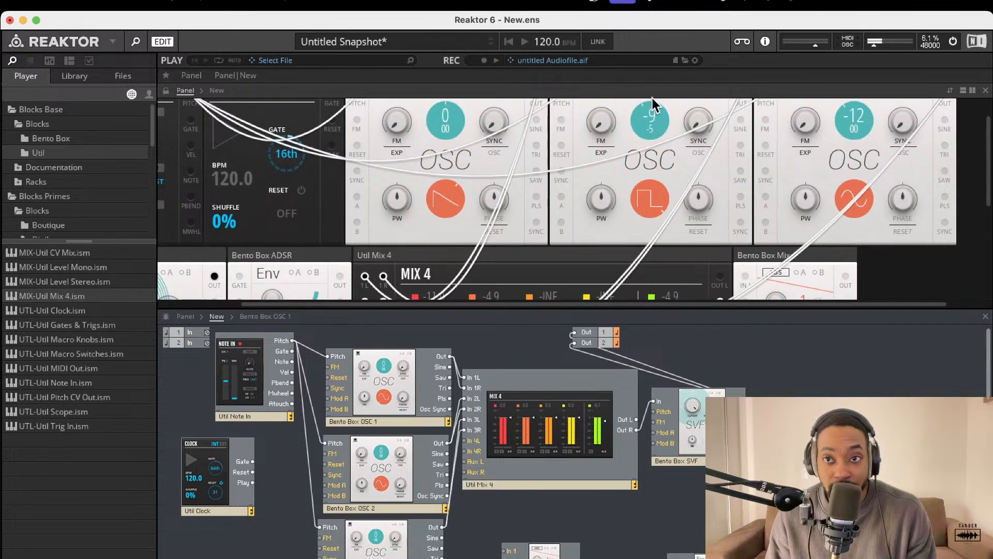
left_click_drag(644, 64, 638, 3)
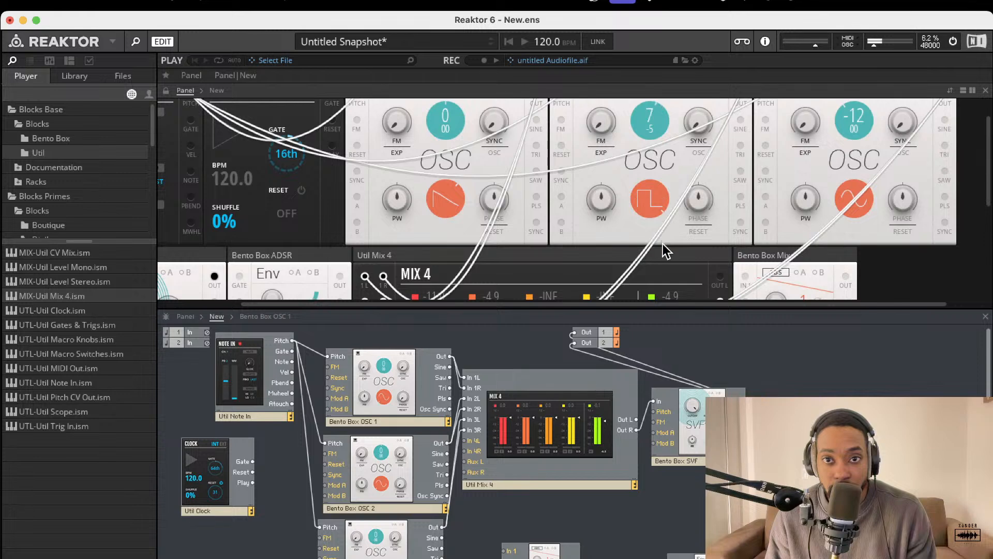
double_click(646, 118)
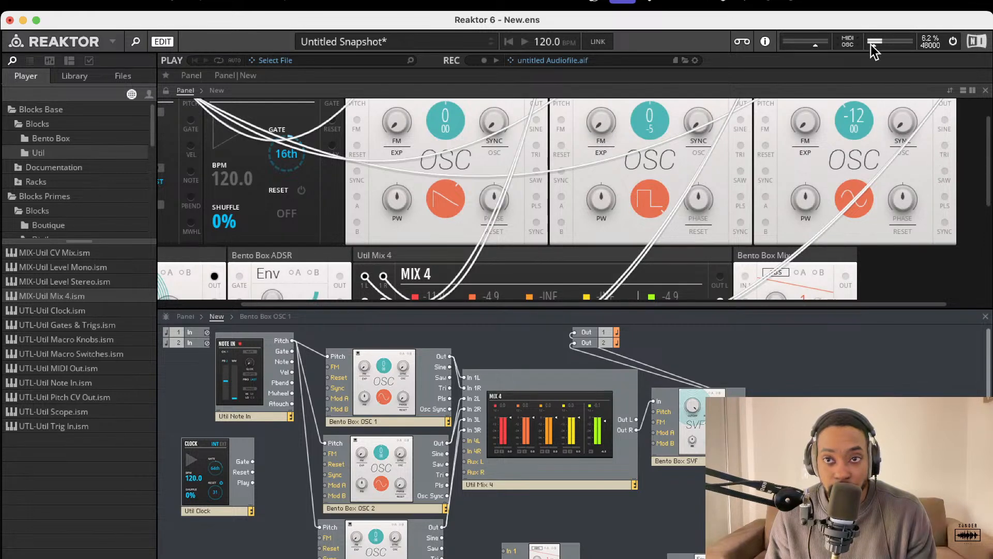
left_click_drag(885, 46, 893, 45)
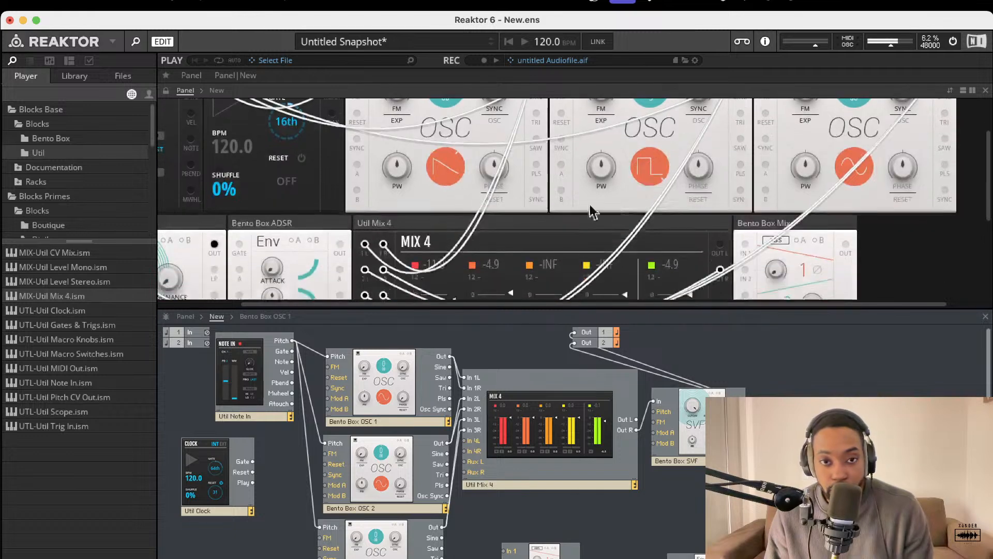
Unmute channels 3 and 1 on Util Mix 4 and lower the channel 2 fader to -16.2 dB.
scroll(513, 254, "down", 5)
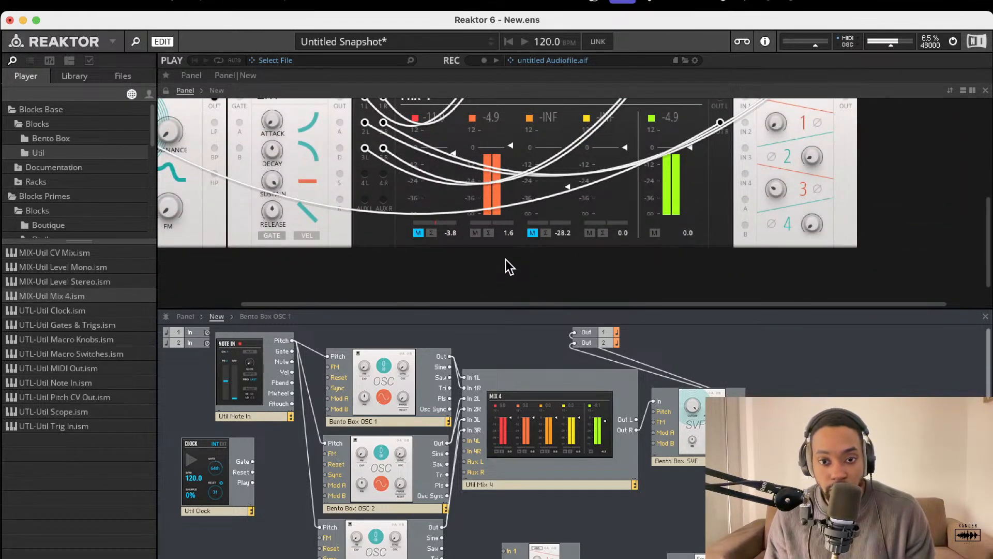
left_click(534, 232)
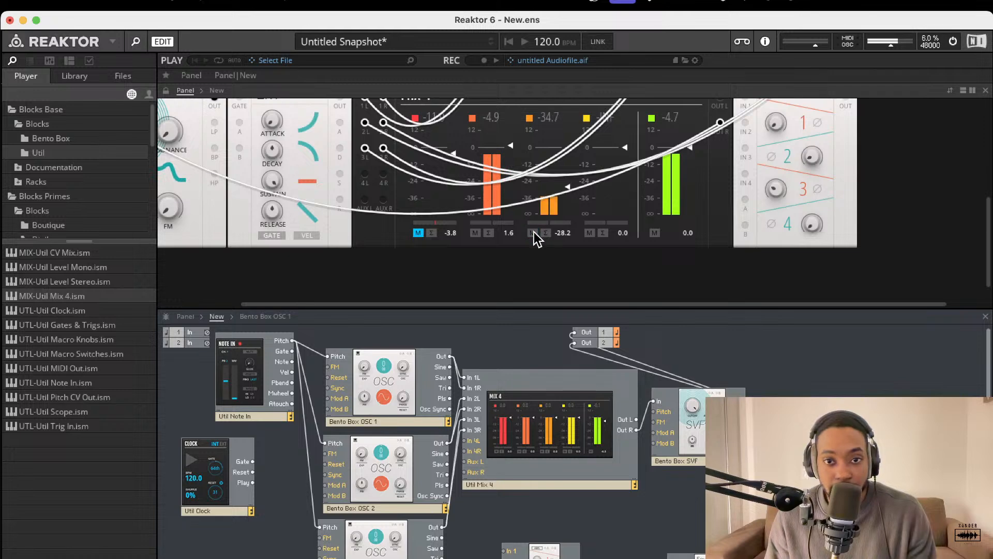
left_click(419, 233)
scroll(472, 222, "up", 2)
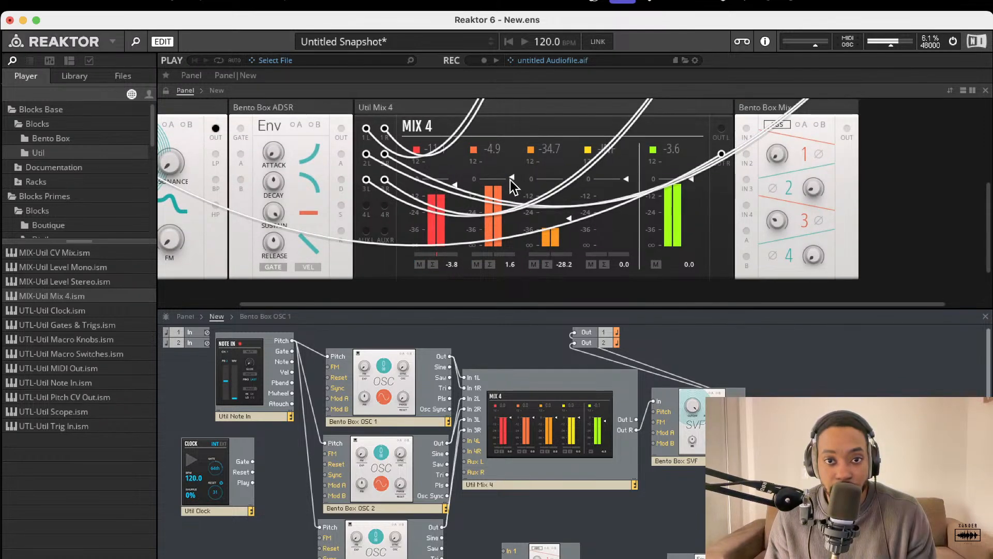
left_click_drag(505, 227, 505, 229)
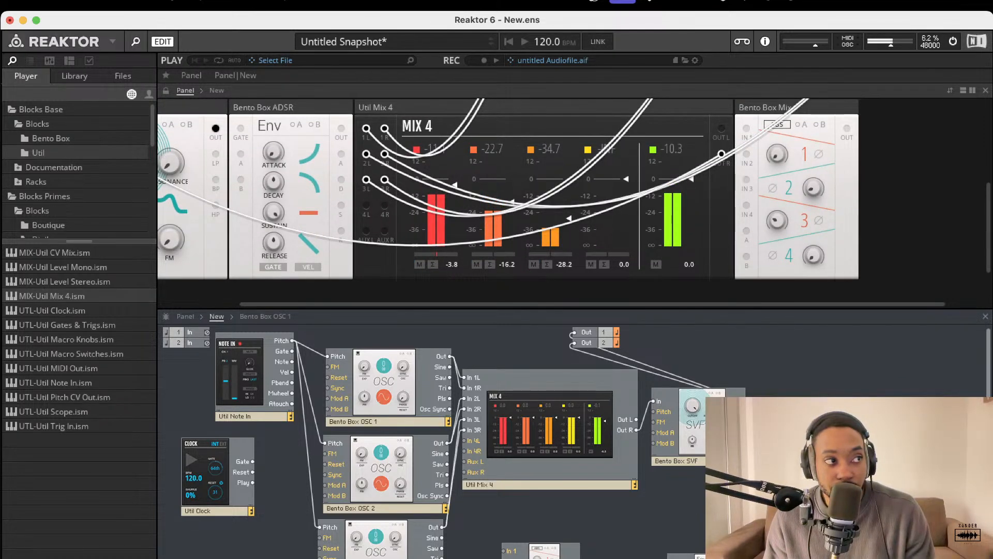
Turn the audio engine off and bring the Util Mix 4 faders back into view.
left_click(954, 41)
key("super+Tab")
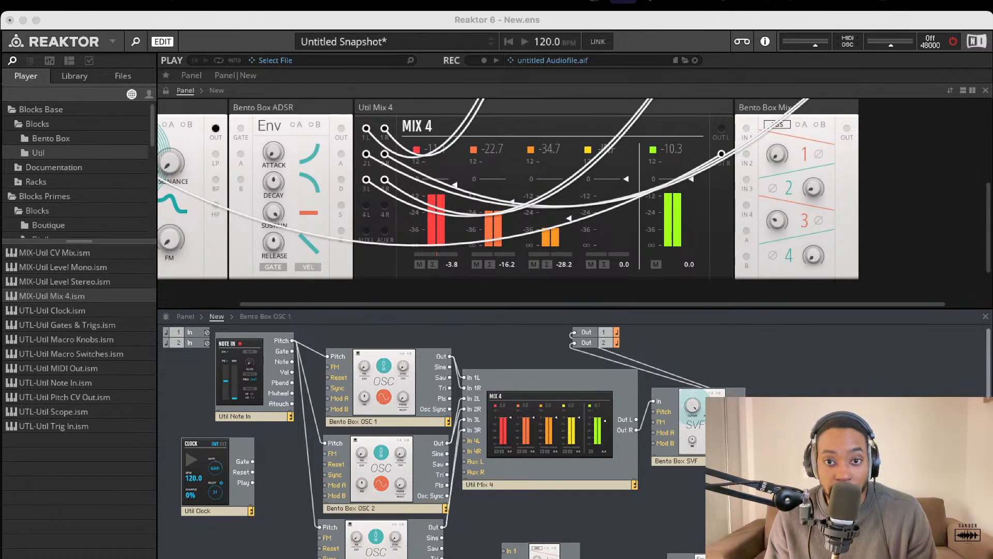
scroll(595, 176, "up", 5)
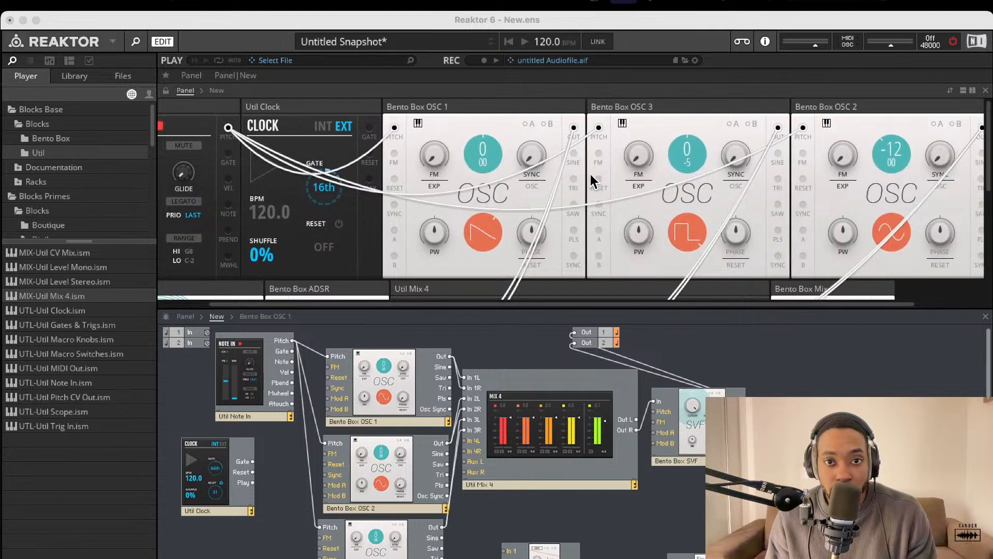
scroll(486, 293, "down", 5)
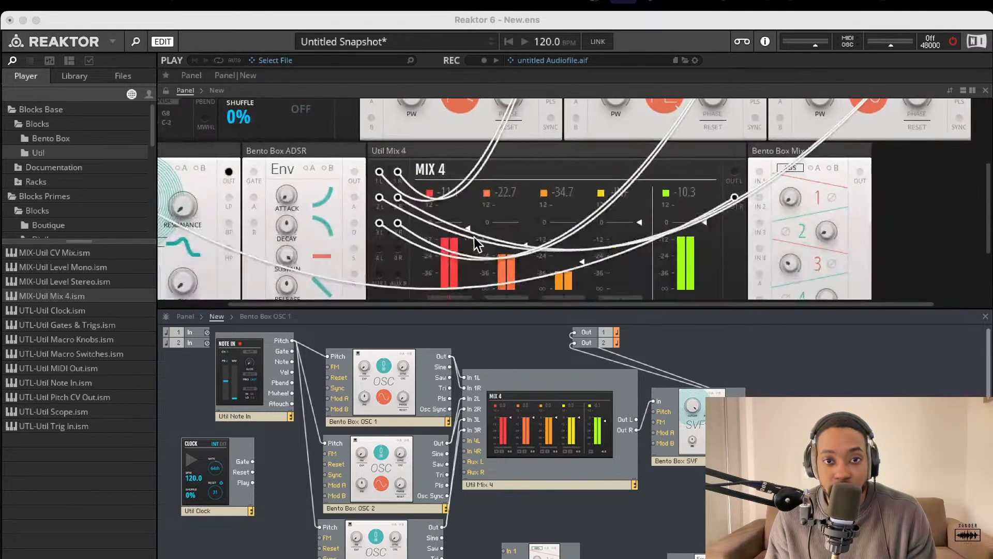
Set the Util Mix 4 faders to about -8.6 dB for channel 1, -24.9 dB for channel 2 and -40.9 dB for channel 3.
left_click_drag(468, 235, 468, 280)
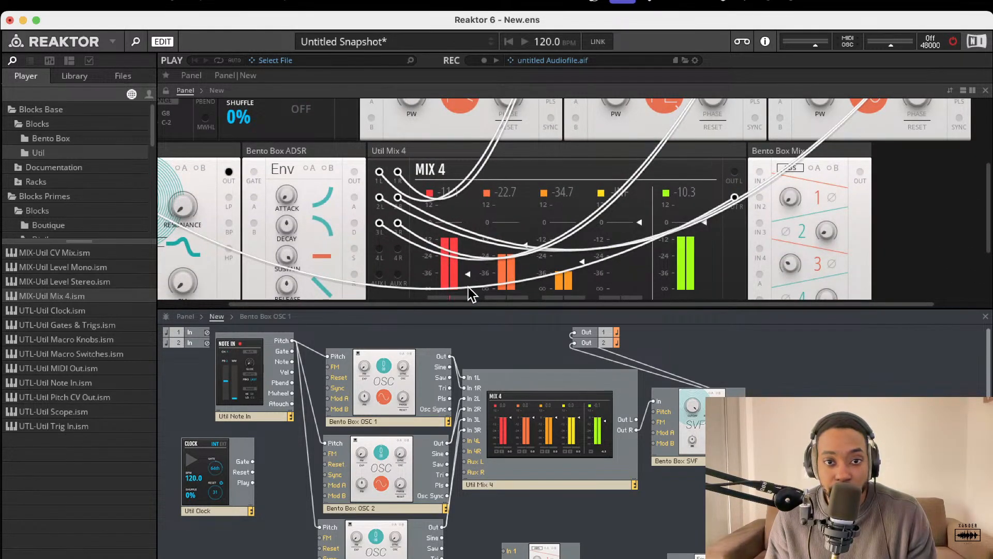
double_click(470, 238)
left_click_drag(467, 221, 470, 253)
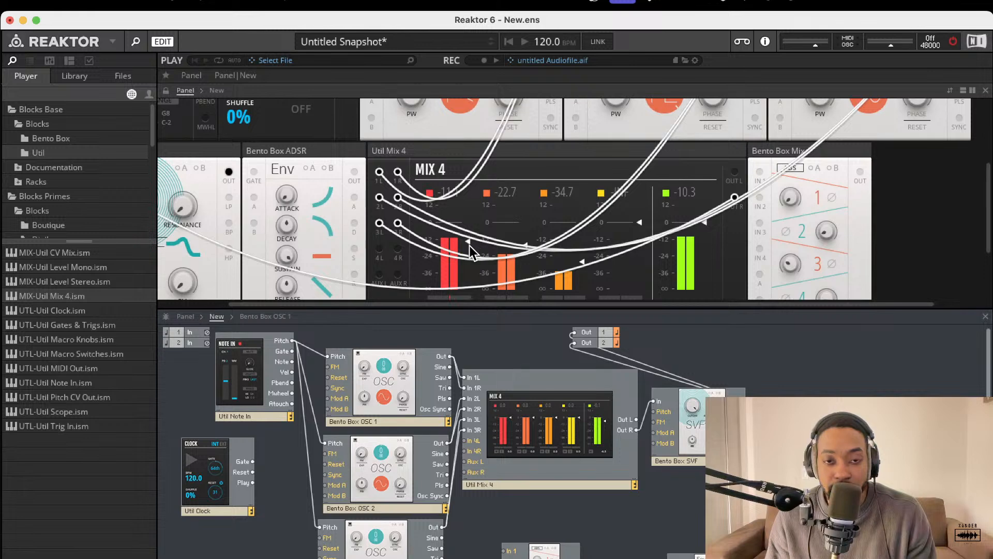
left_click_drag(470, 242, 470, 237)
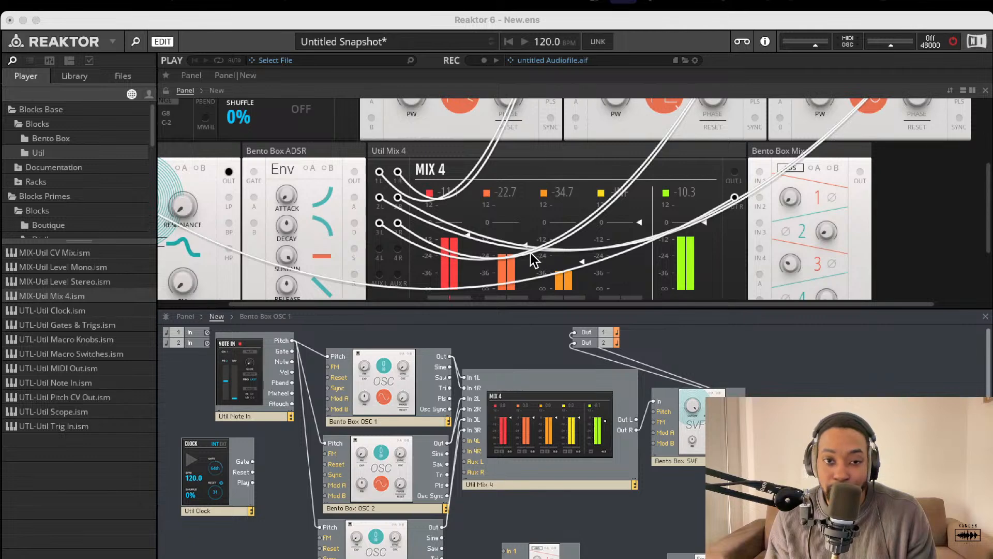
left_click_drag(526, 246, 520, 290)
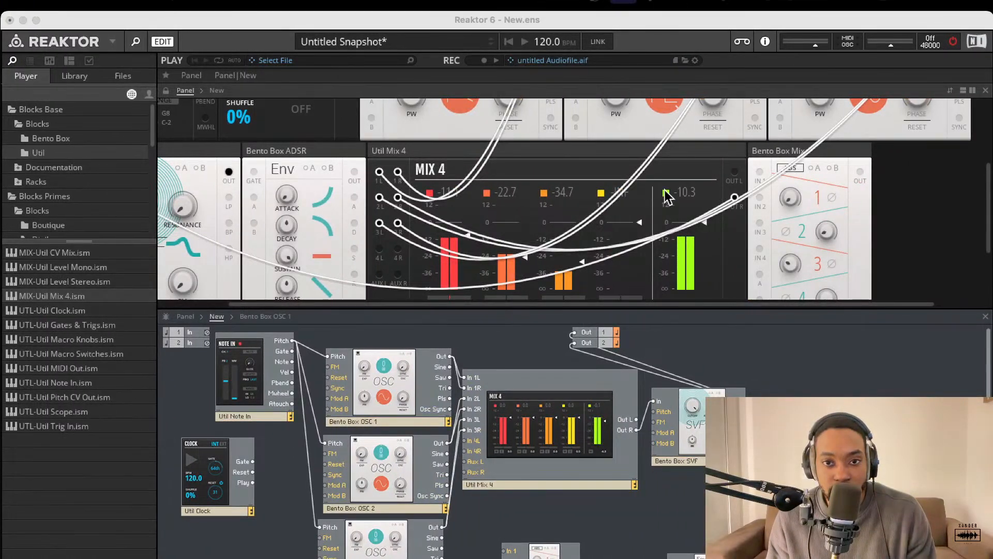
left_click_drag(582, 263, 583, 290)
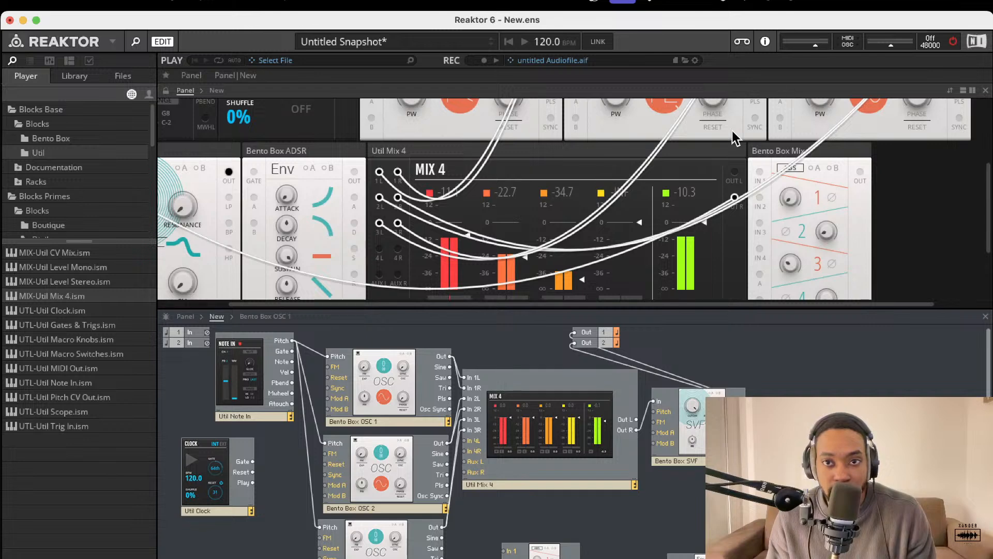
Turn the audio engine back on to hear the three oscillators at their new mixer levels.
scroll(735, 139, "up", 3)
left_click(953, 41)
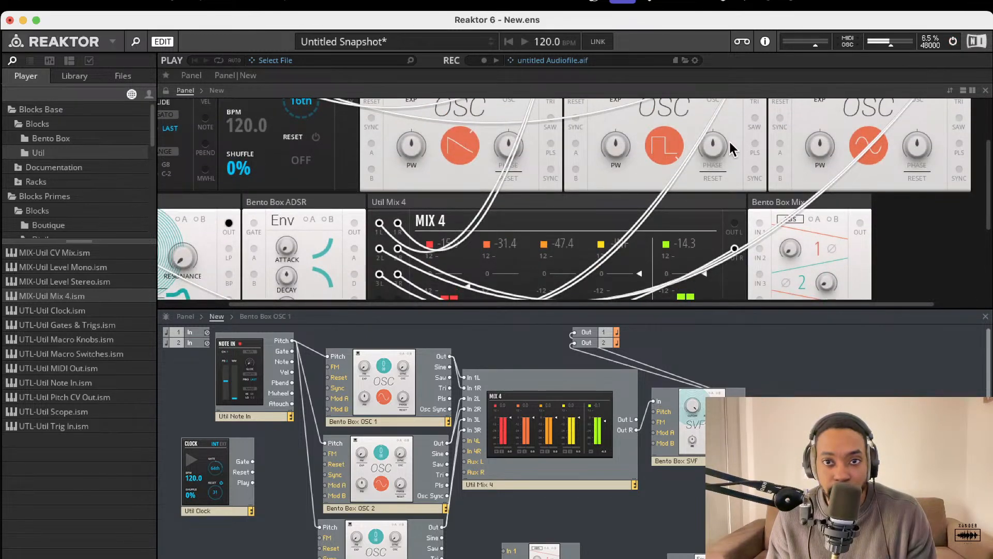
scroll(706, 153, "up", 3)
scroll(572, 148, "down", 1)
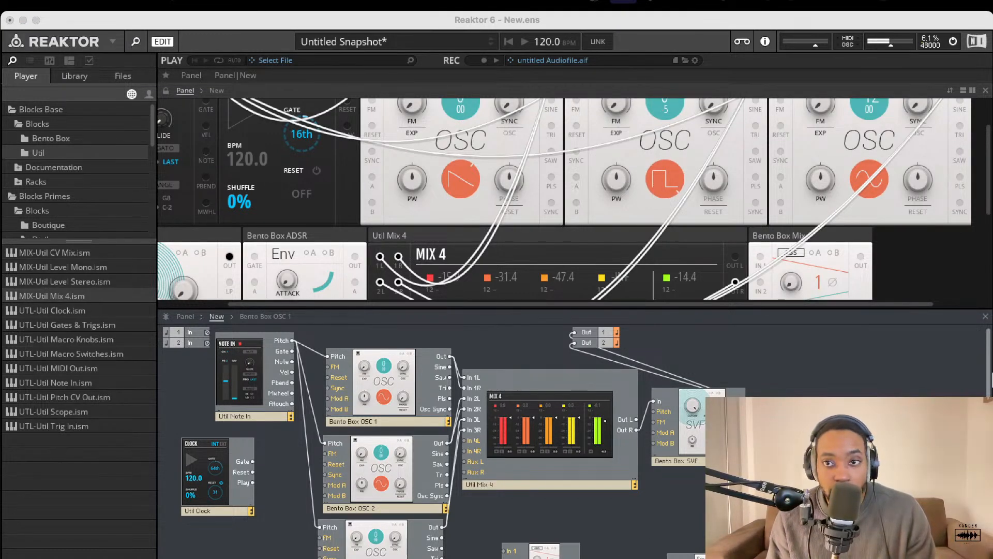
Sweep the Bento Box SVF cutoff down to about 111 Hz and back up to about 16.7 kHz.
scroll(816, 215, "down", 5)
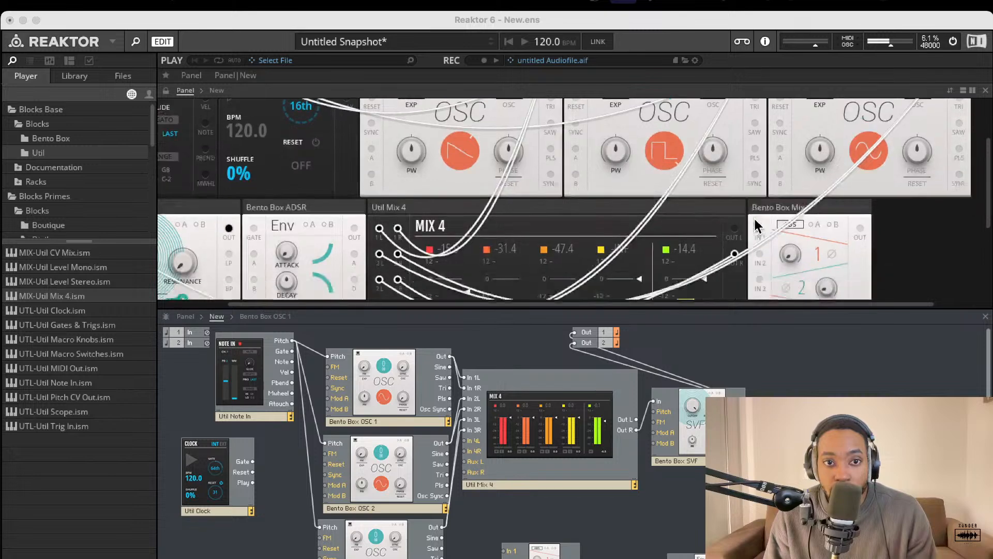
scroll(378, 250, "up", 1)
left_click(210, 197)
left_click(214, 200)
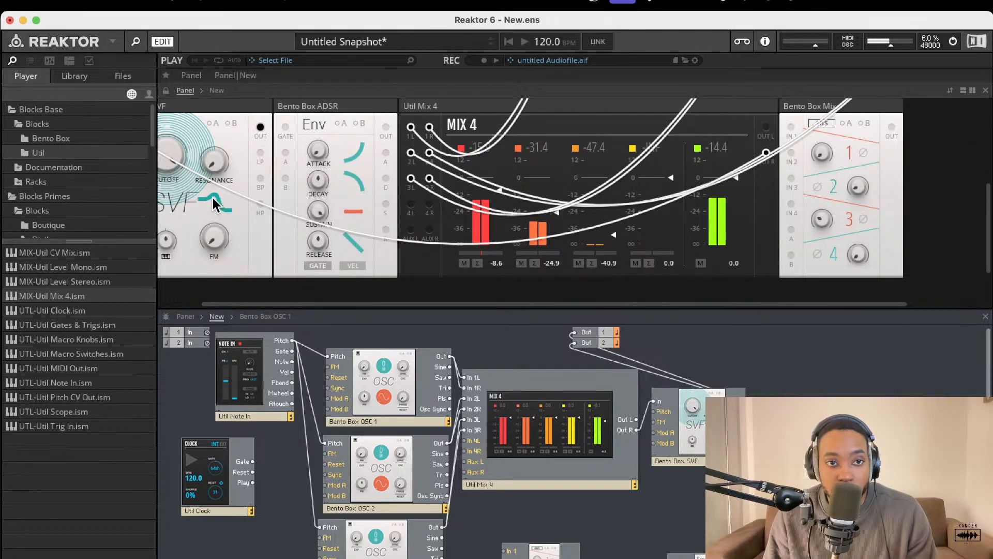
scroll(219, 203, "left", 3)
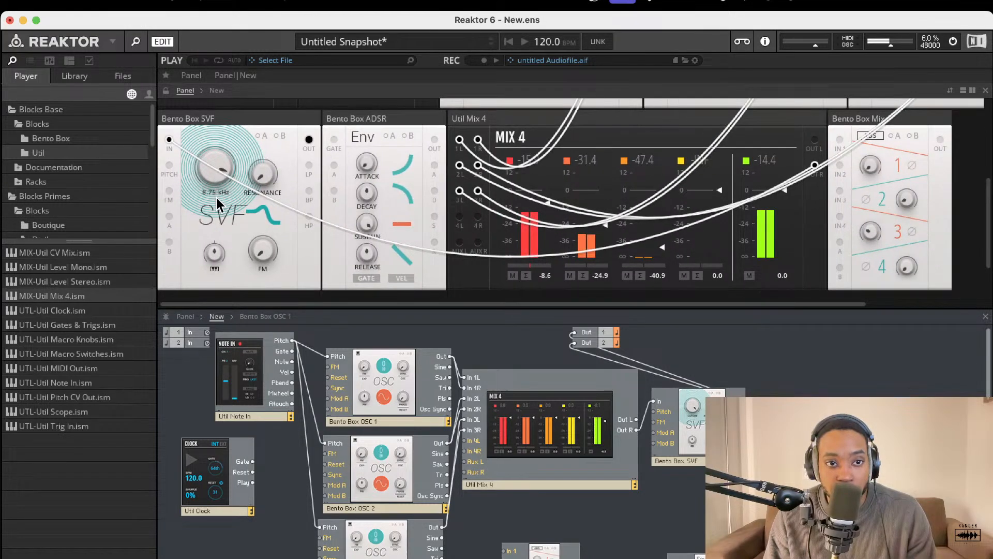
left_click_drag(215, 223, 210, 308)
left_click_drag(207, 343, 211, 332)
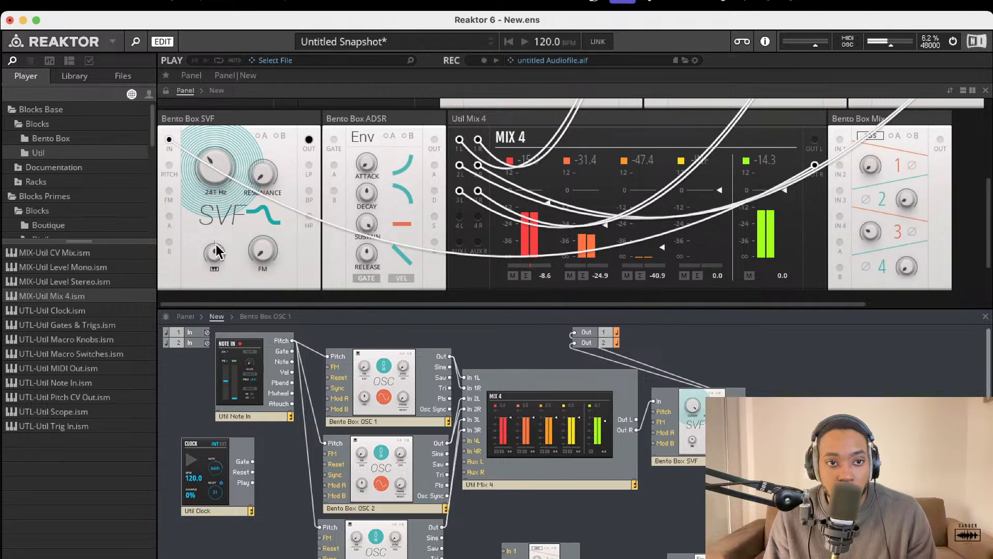
left_click_drag(212, 185, 210, 195)
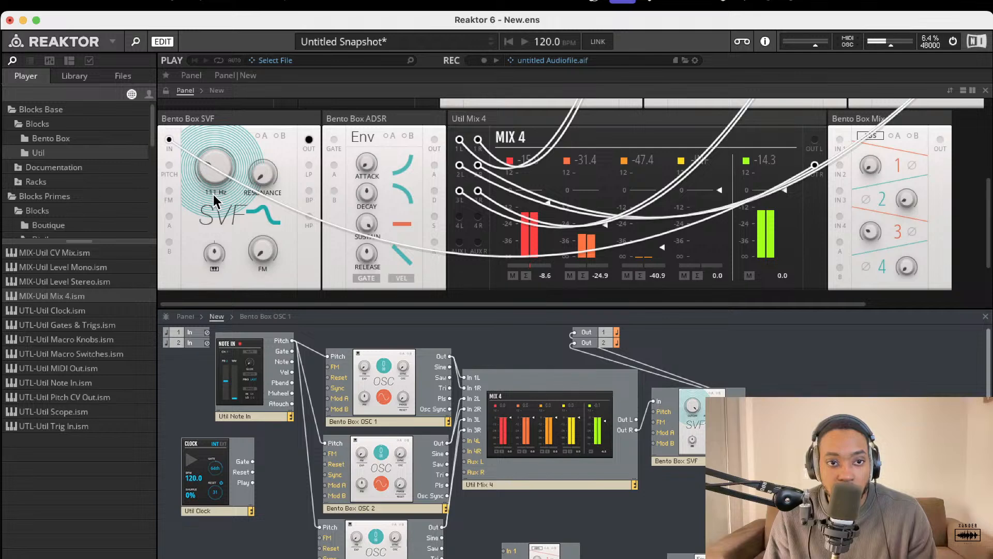
left_click_drag(218, 156, 220, 136)
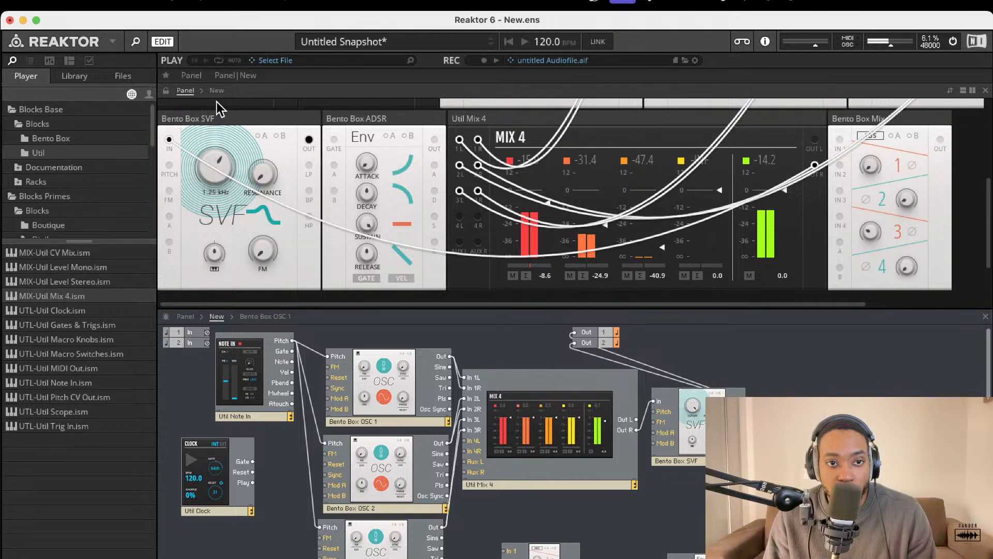
left_click_drag(215, 101, 218, 93)
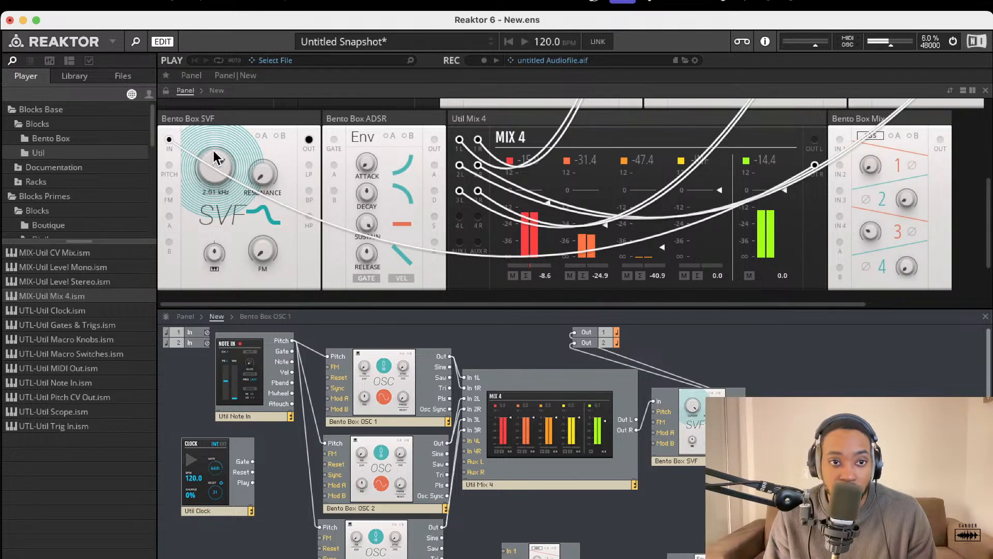
left_click_drag(214, 280, 242, 266)
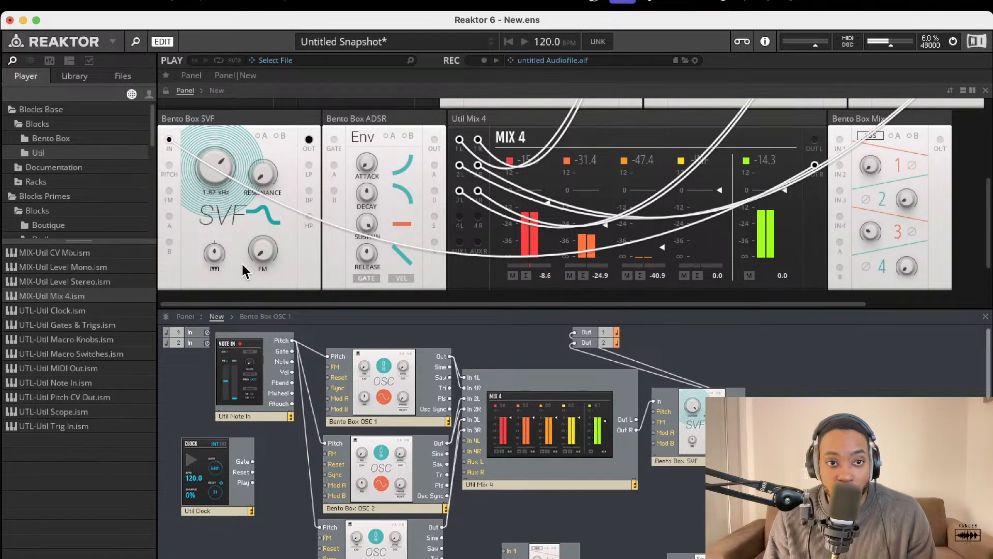
left_click_drag(240, 230, 235, 193)
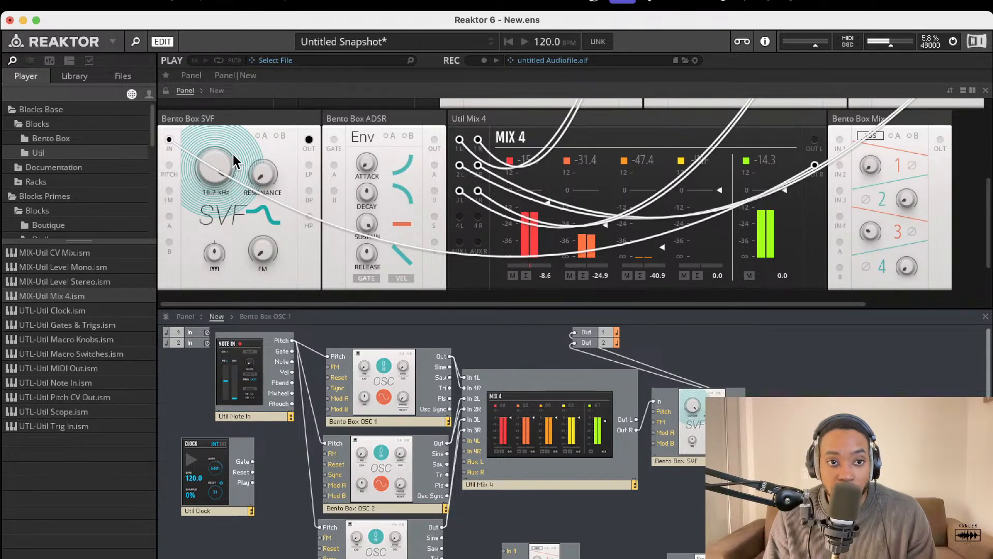
Set the Bento Box SVF cutoff to about 202 Hz and raise its resonance slightly.
left_click_drag(211, 155, 207, 314)
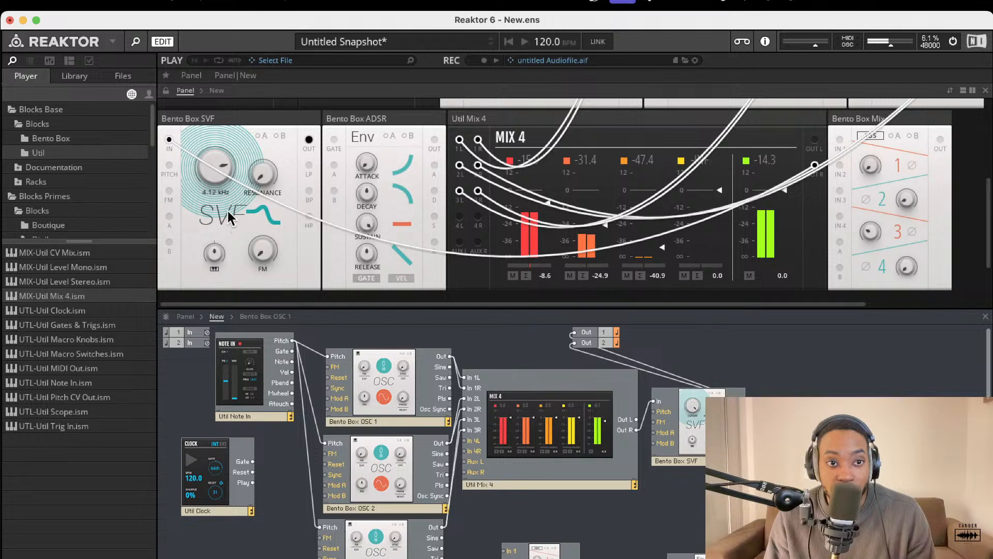
left_click_drag(231, 208, 218, 316)
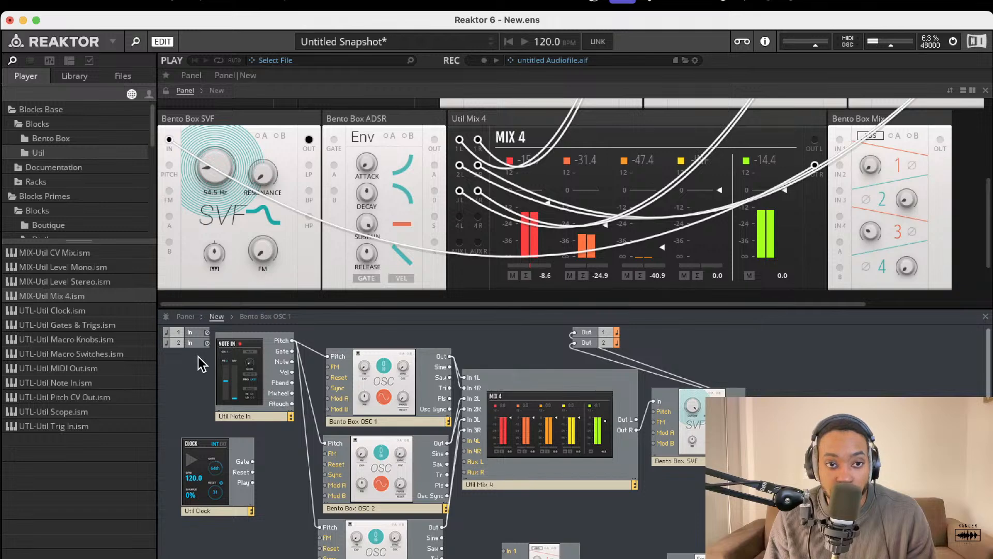
left_click_drag(204, 343, 197, 308)
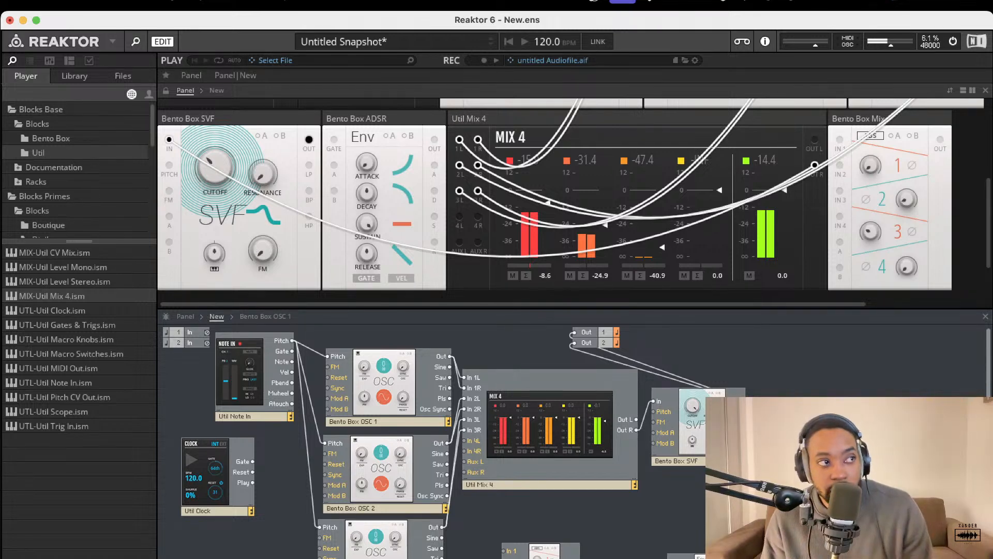
left_click_drag(277, 181, 263, 140)
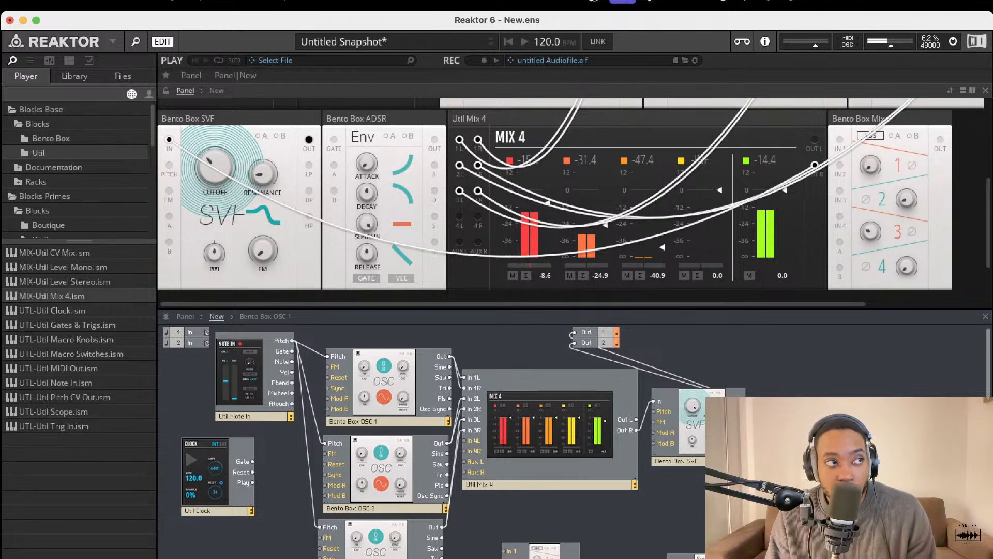
Move the Bento Box ADSR block under the SVF in the structure and rename it FLT ADSR.
scroll(585, 434, "down", 1)
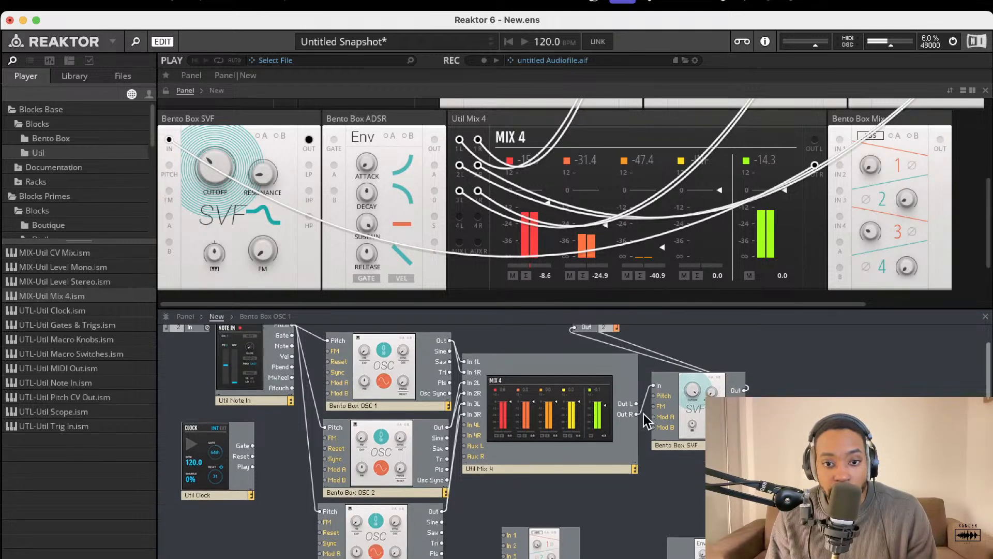
scroll(582, 433, "down", 3)
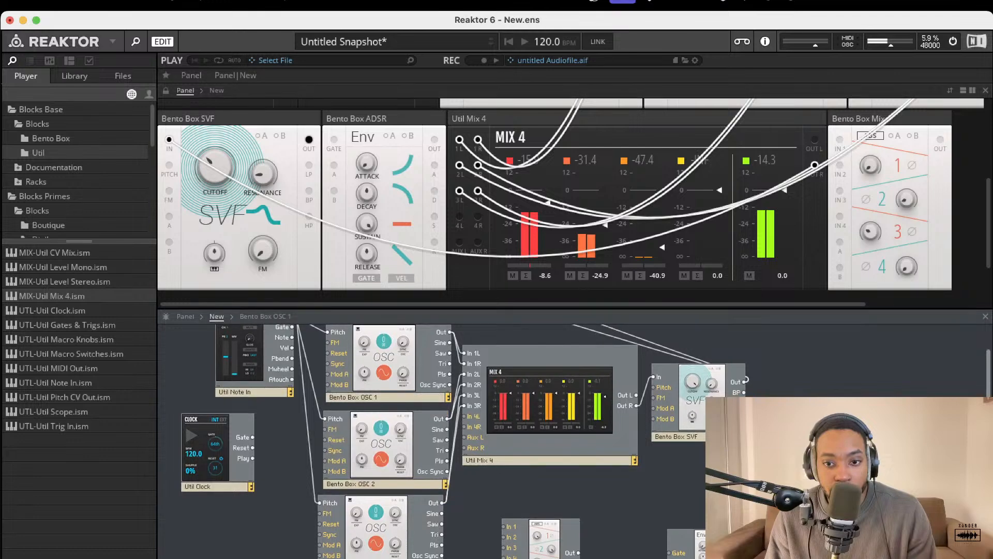
left_click_drag(706, 557, 697, 528)
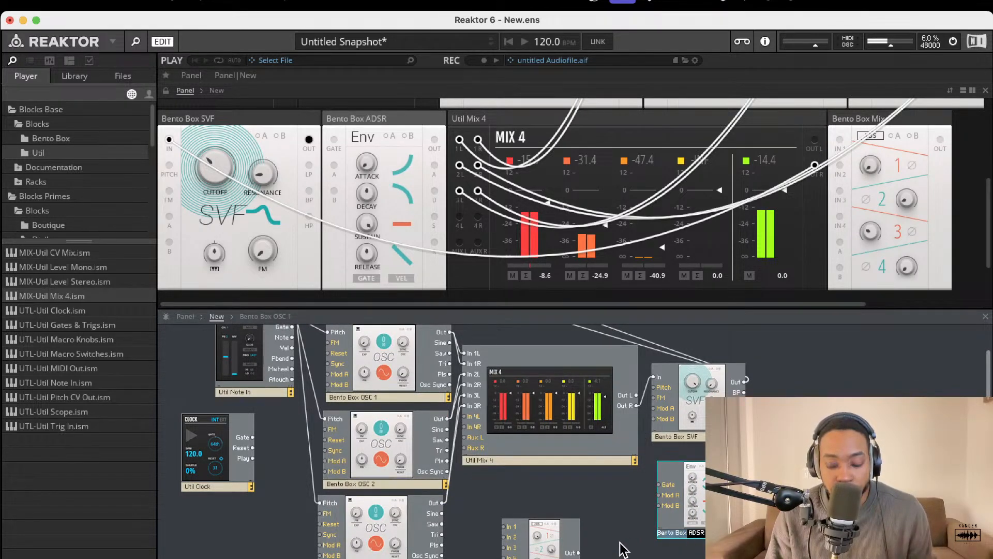
left_click(659, 542)
Wire the Note In gate to FLT ADSR, placed below Util Mix 4, and the envelope's output to the SVF's Mod A.
left_click_drag(658, 485, 292, 327)
left_click_drag(710, 489, 626, 505)
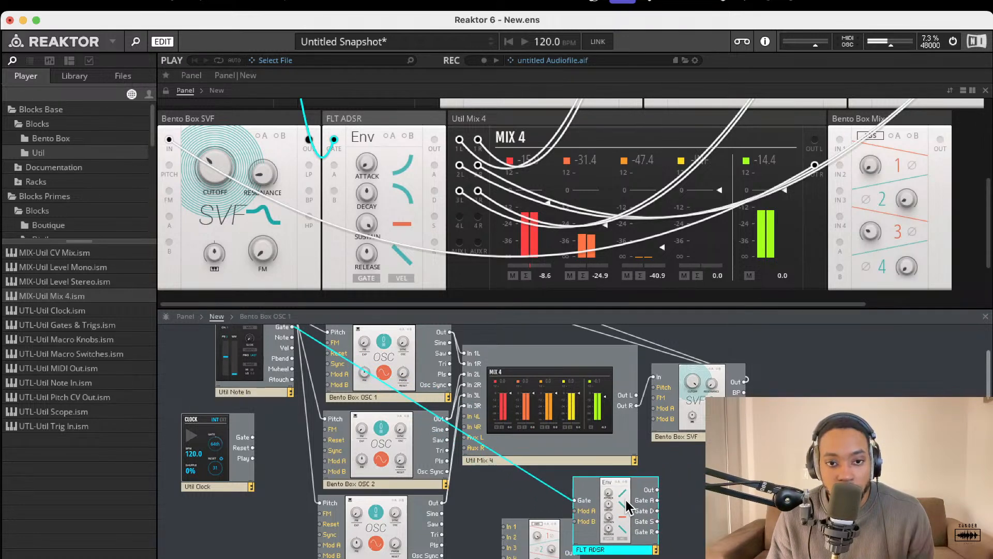
left_click_drag(626, 500, 252, 519)
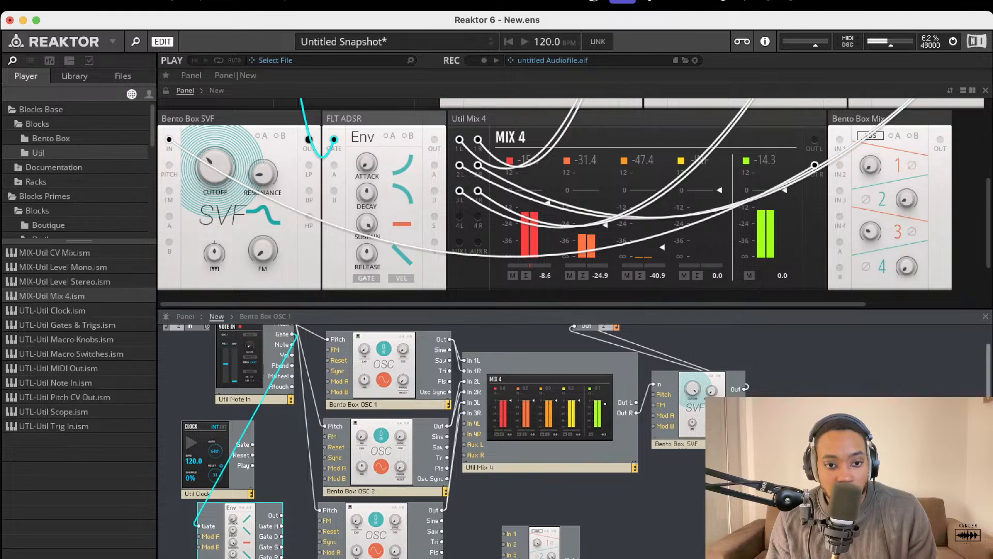
left_click_drag(264, 548, 646, 540)
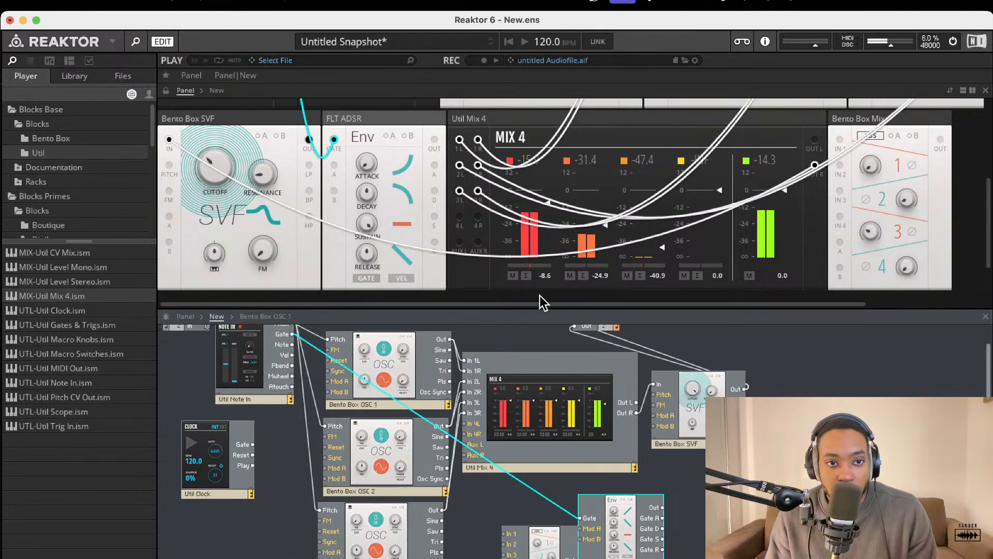
left_click_drag(662, 507, 654, 416)
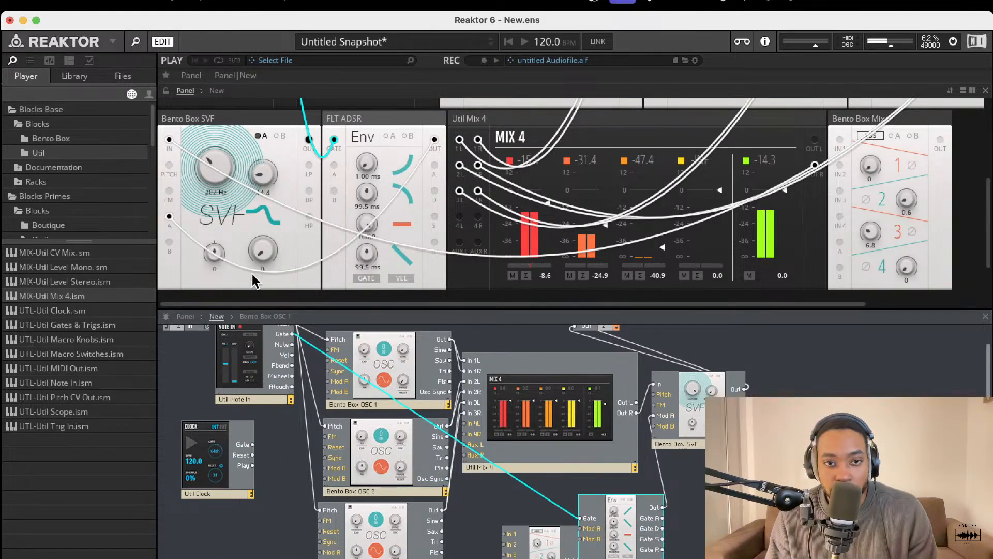
Assign modulation A to the SVF cutoff, and set the FLT ADSR attack to about 5.24 ms and decay to about 154 ms.
left_click(263, 136)
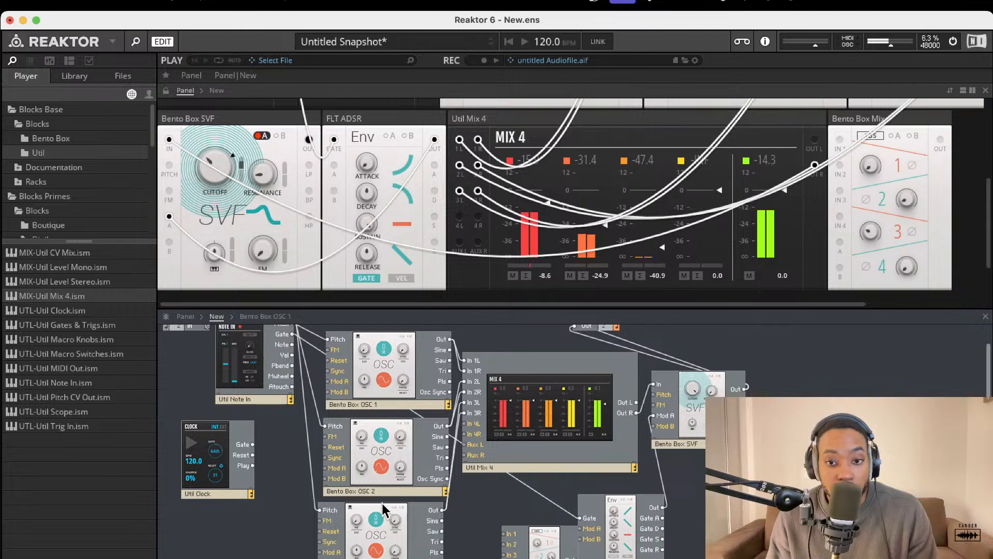
mouse_move(369, 166)
left_mouse_down()
mouse_move(366, 137)
mouse_move(365, 164)
left_mouse_up()
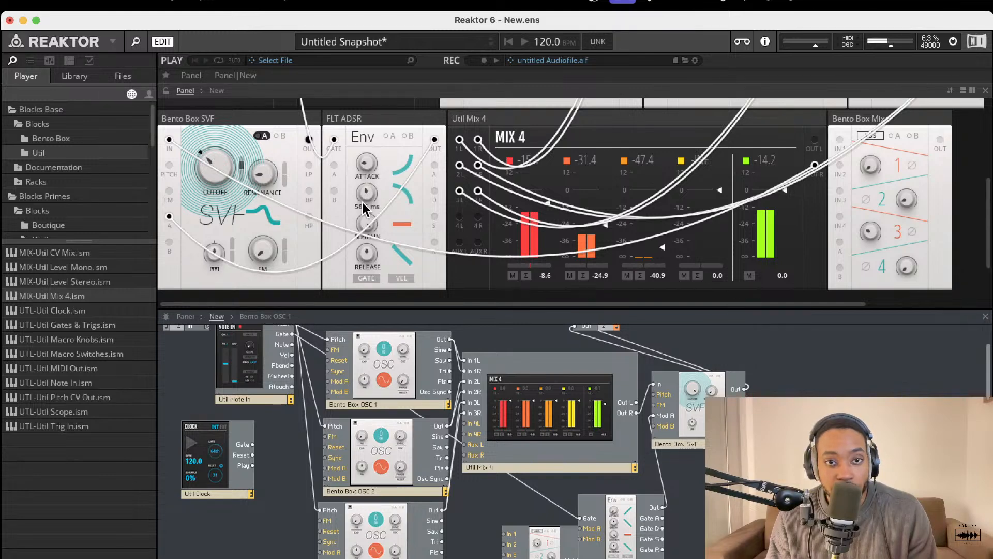
left_click_drag(367, 203, 371, 165)
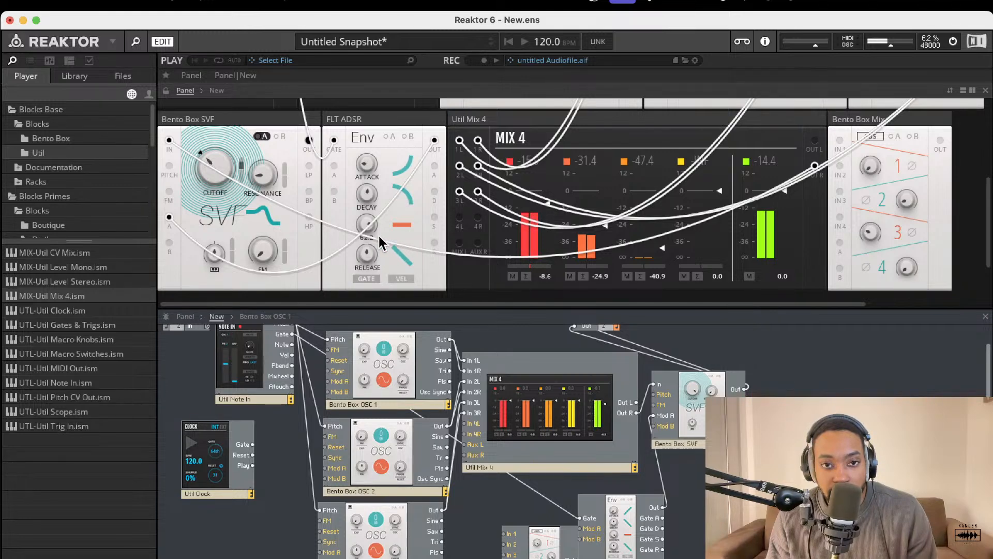
scroll(381, 232, "down", 3)
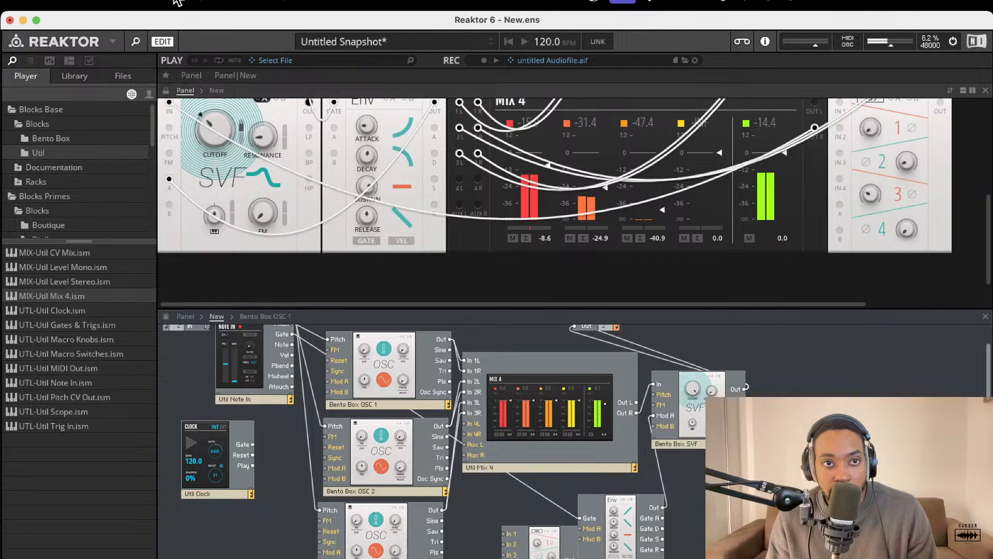
left_click(239, 5)
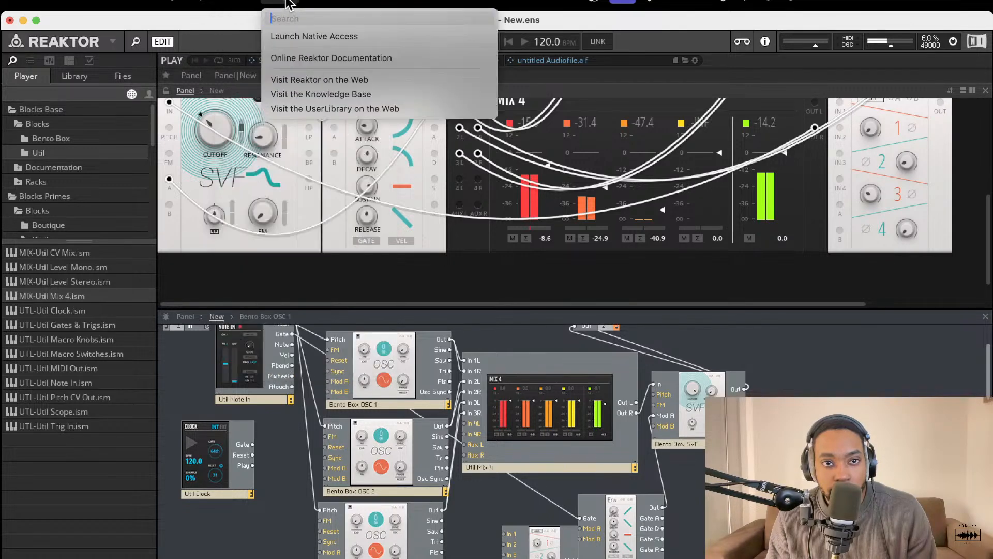
mouse_move(204, 5)
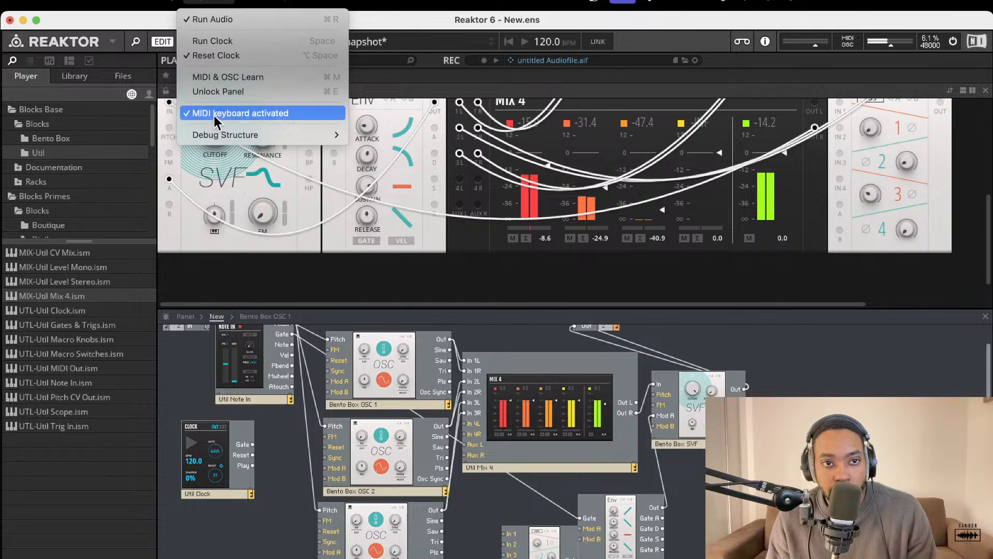
mouse_move(107, 2)
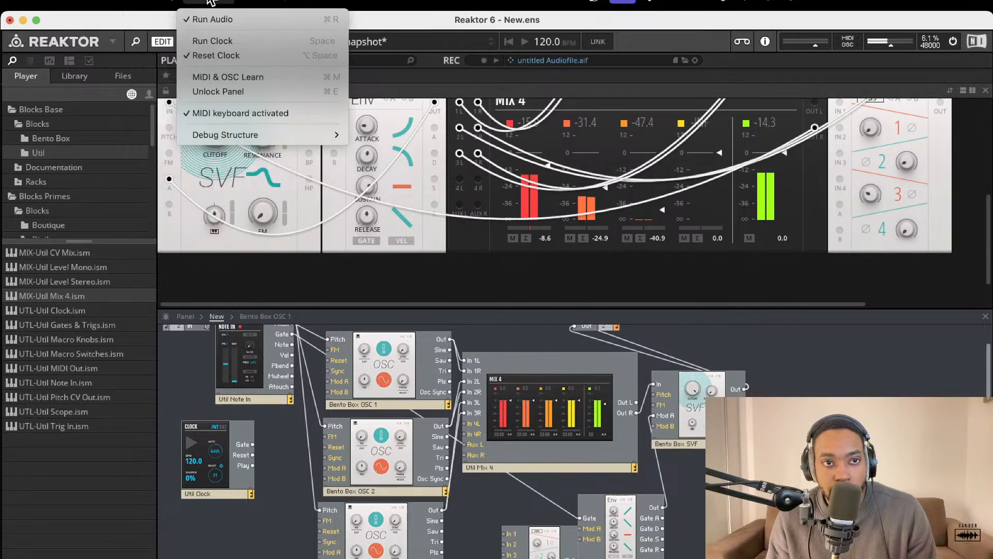
mouse_move(239, 3)
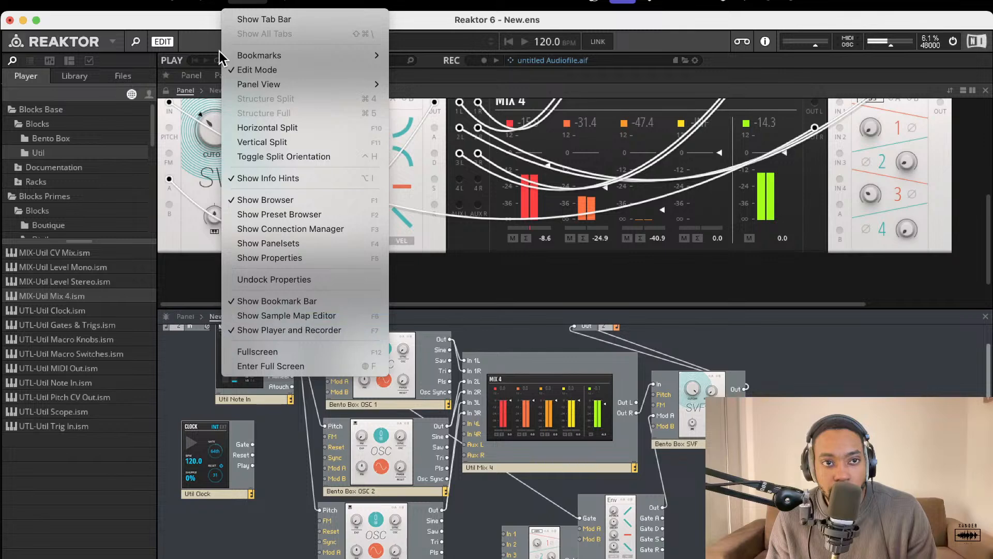
left_click(250, 2)
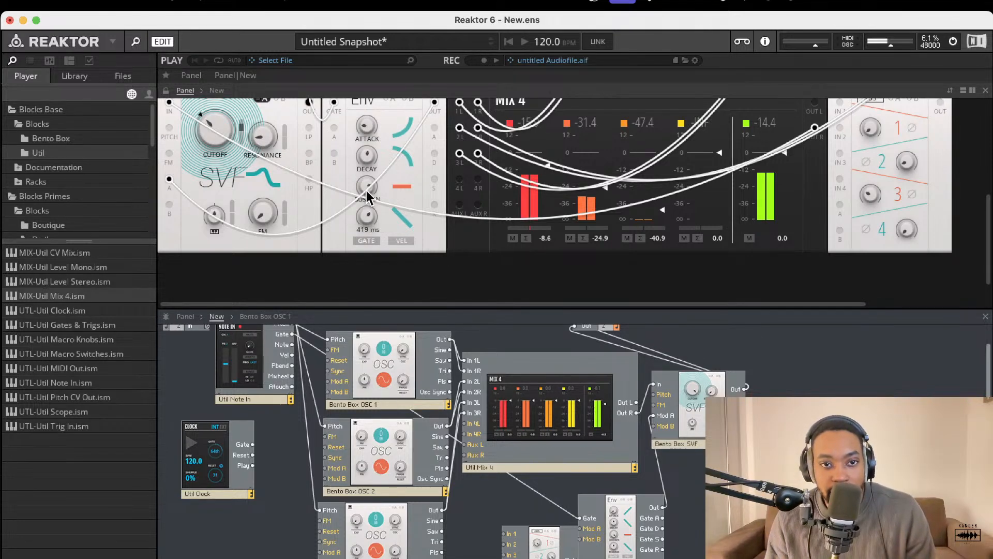
Set the FLT ADSR release to about 80.6 ms.
mouse_move(369, 231)
left_mouse_down()
mouse_move(372, 254)
mouse_move(379, 221)
left_mouse_up()
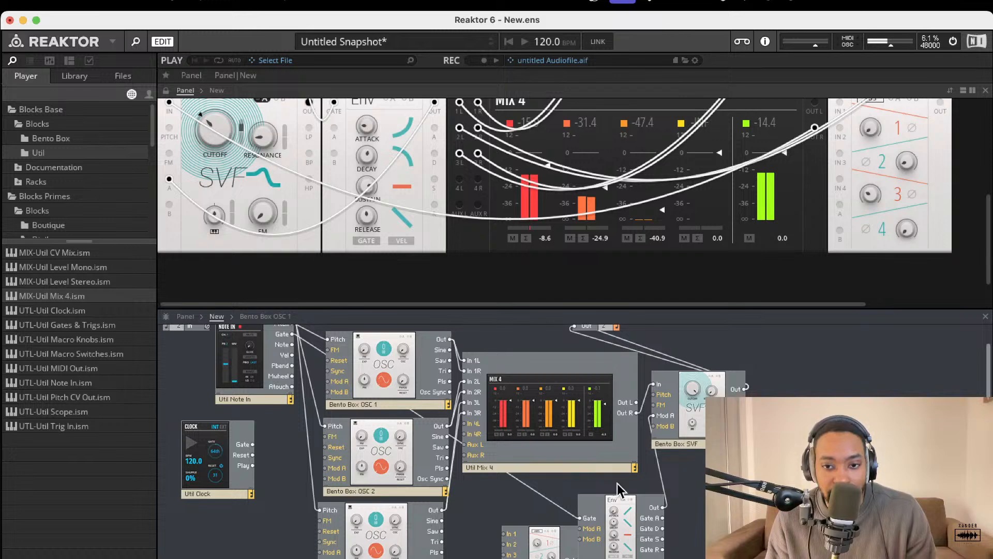
Add the AMP-Bento VCA block from the Bento Box blocks to the rack.
scroll(700, 512, "down", 1)
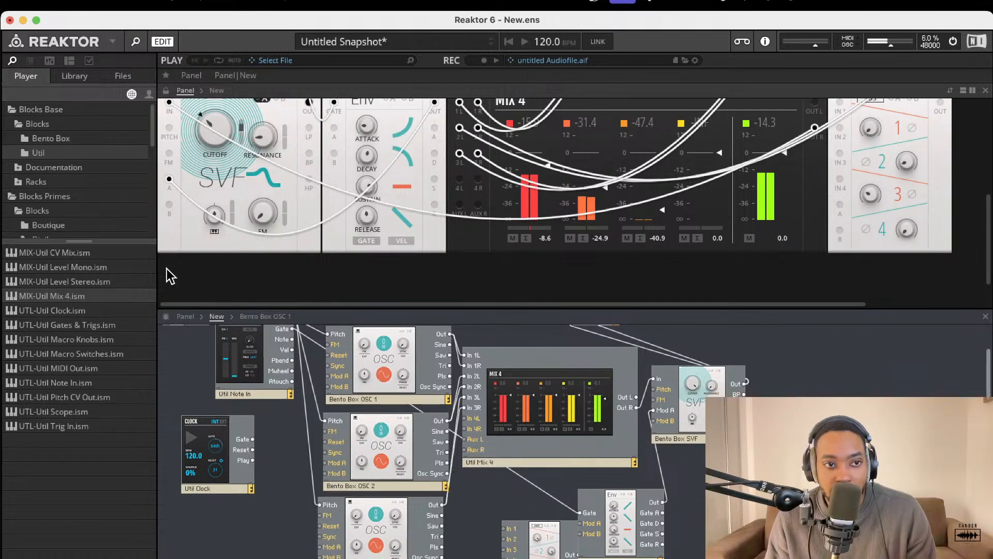
left_click(50, 138)
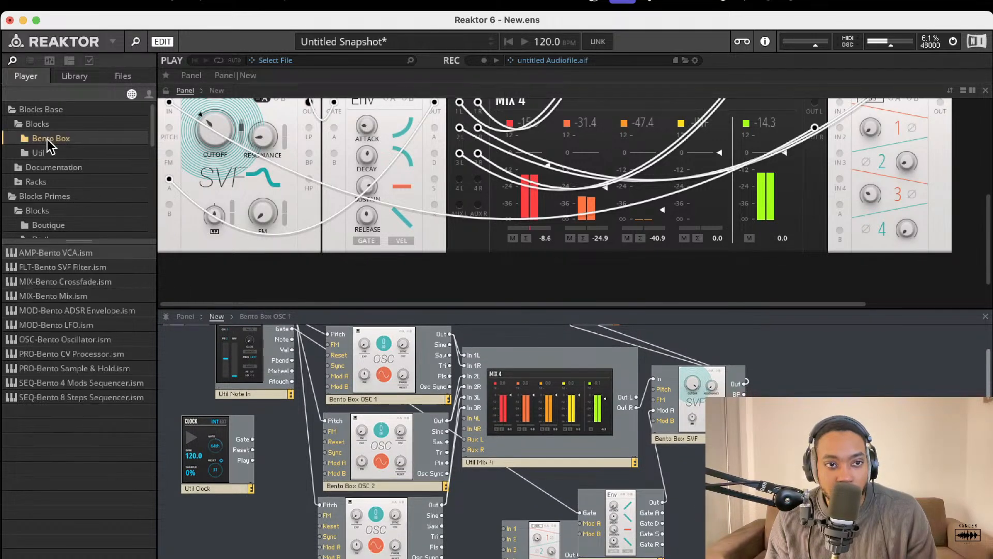
double_click(107, 255)
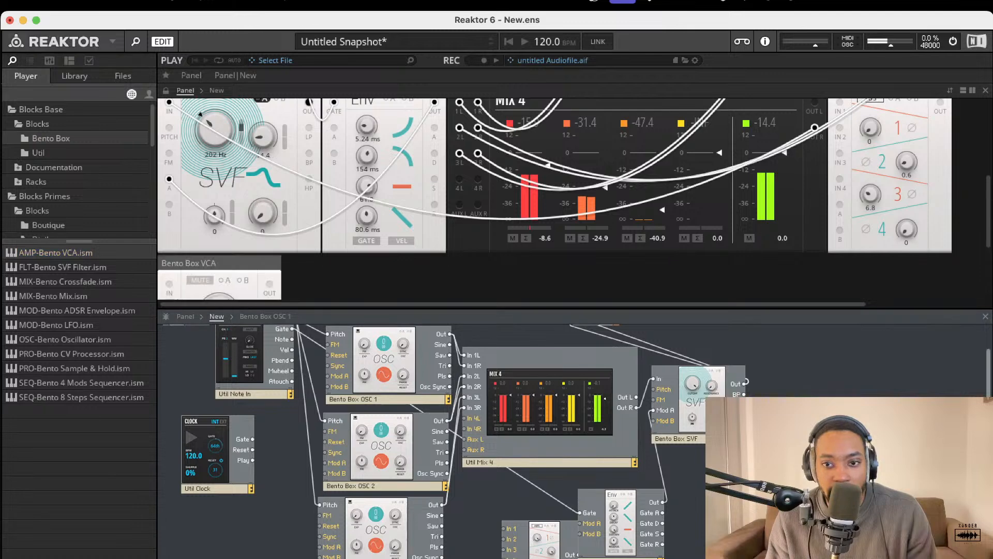
Route the SVF output into the Bento Box VCA input and the VCA output to the main output.
scroll(574, 440, "up", 1)
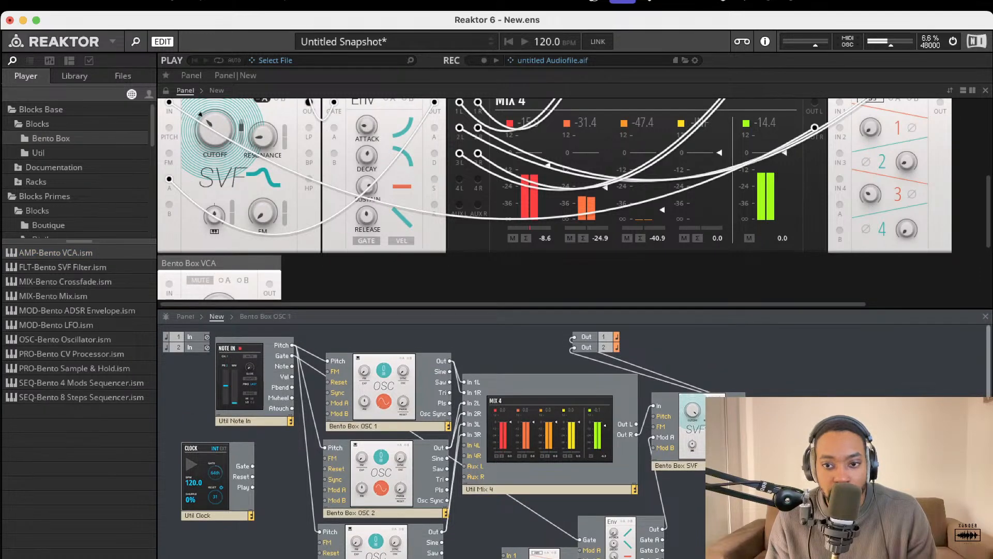
left_click_drag(743, 406, 782, 432)
left_click_drag(861, 432, 575, 347)
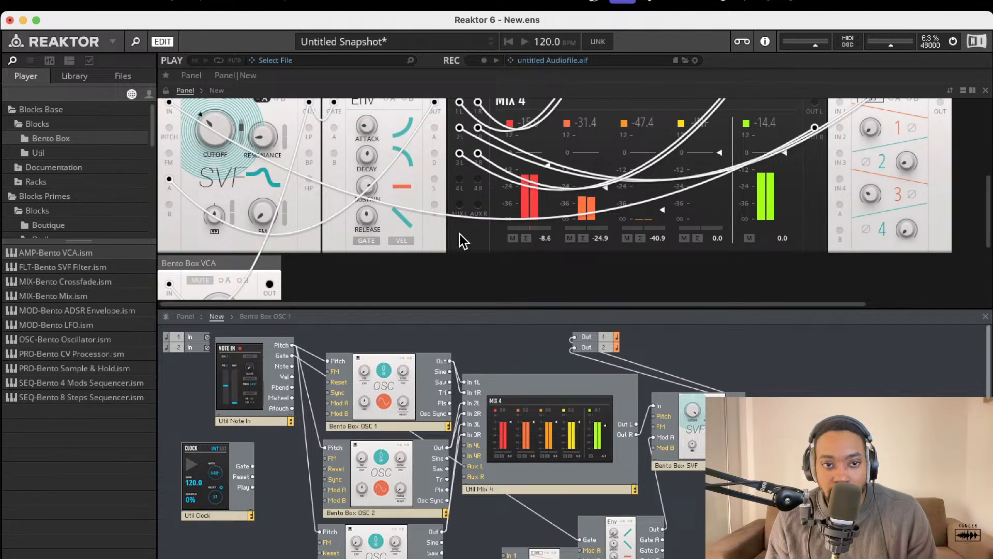
Try to wire the ADSR envelope output into the Bento Box VCA's modulation inputs A and B.
scroll(243, 255, "down", 3)
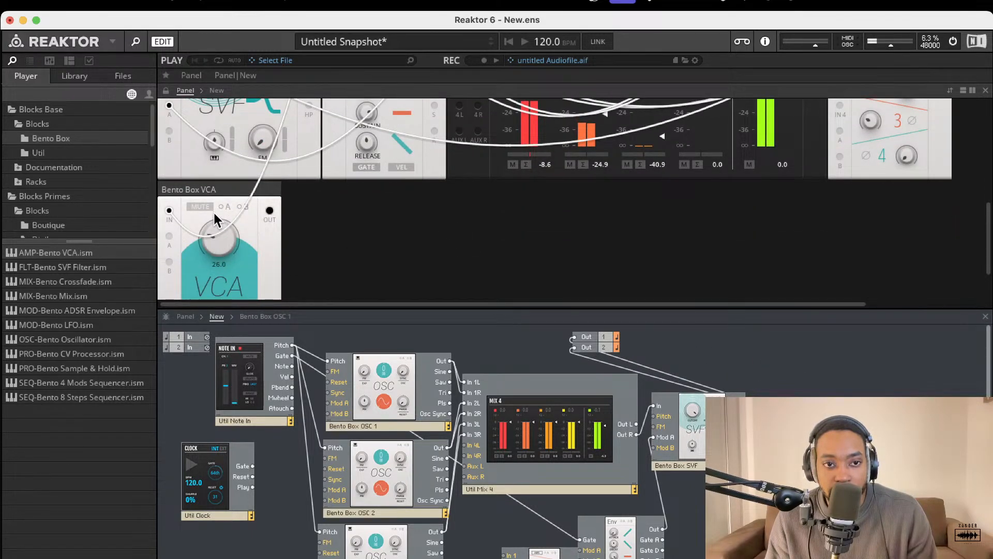
left_click_drag(625, 555, 725, 550)
left_click_drag(786, 534, 776, 448)
left_click_drag(786, 535, 776, 438)
left_click(776, 438)
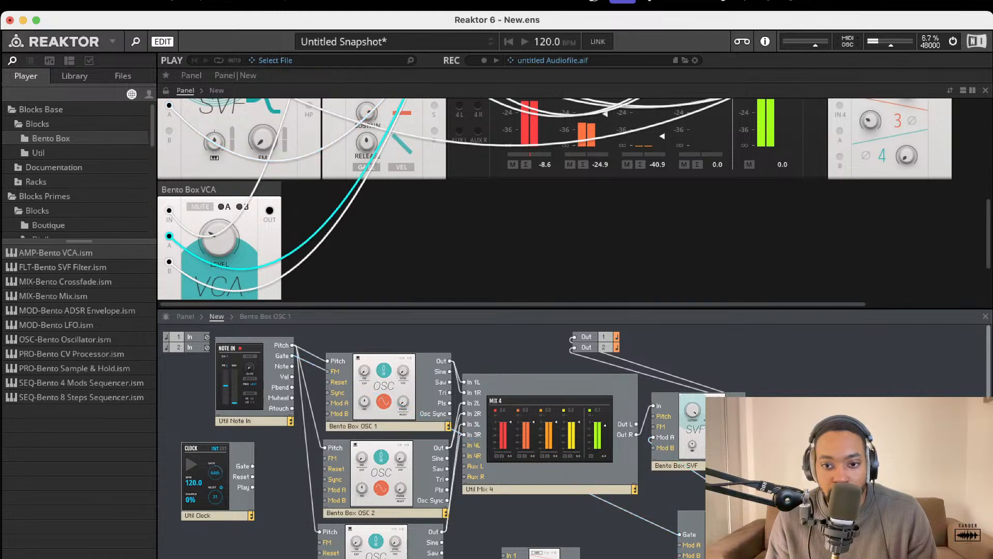
Delete the envelope wires running to modulation inputs A and B of the Bento Box VCA.
left_click_drag(733, 543, 701, 531)
left_click(776, 486)
left_click(776, 461)
key("Delete")
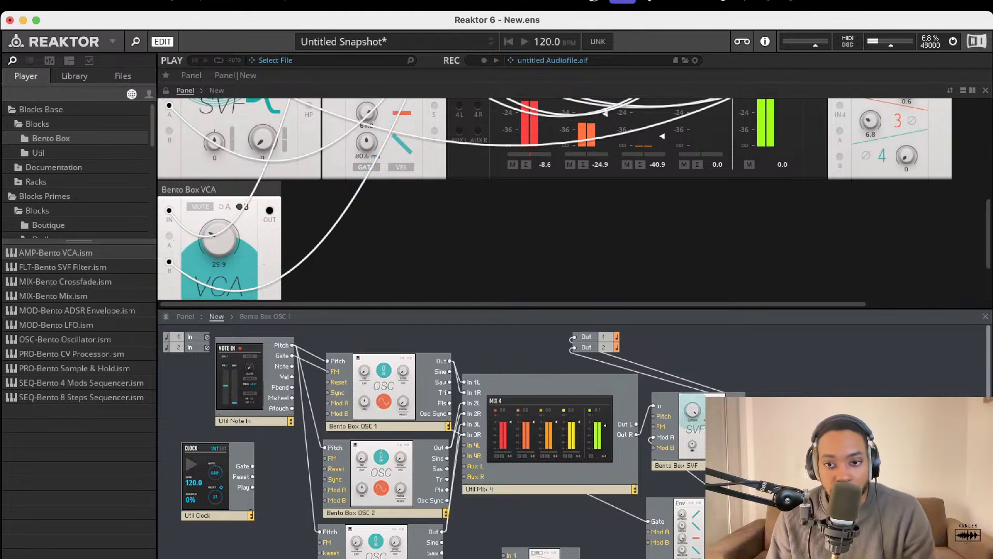
left_click(339, 219)
key("Delete")
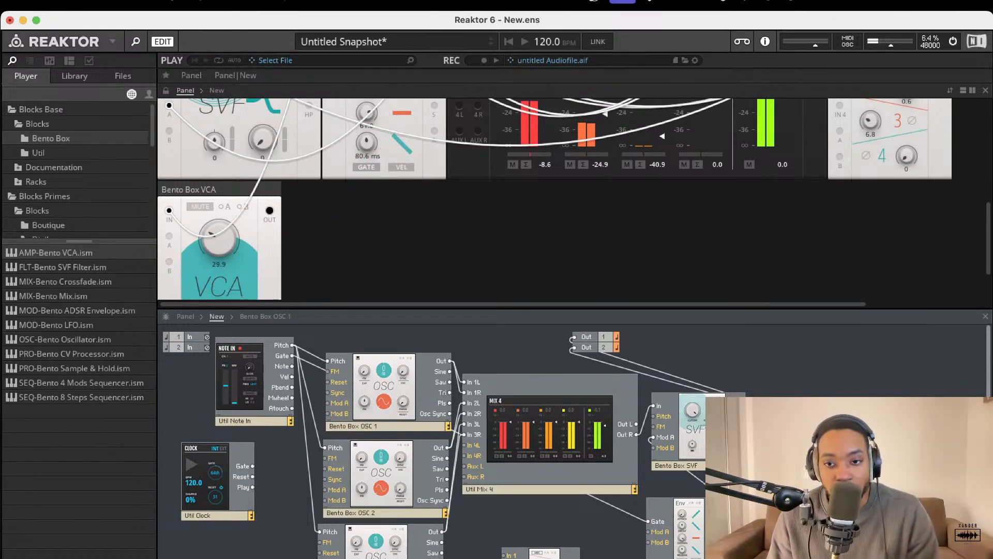
Connect the ADSR envelope output to the VCA's Mod A input and delete its wire to the SVF's Mod A input.
left_click_drag(739, 522, 776, 460)
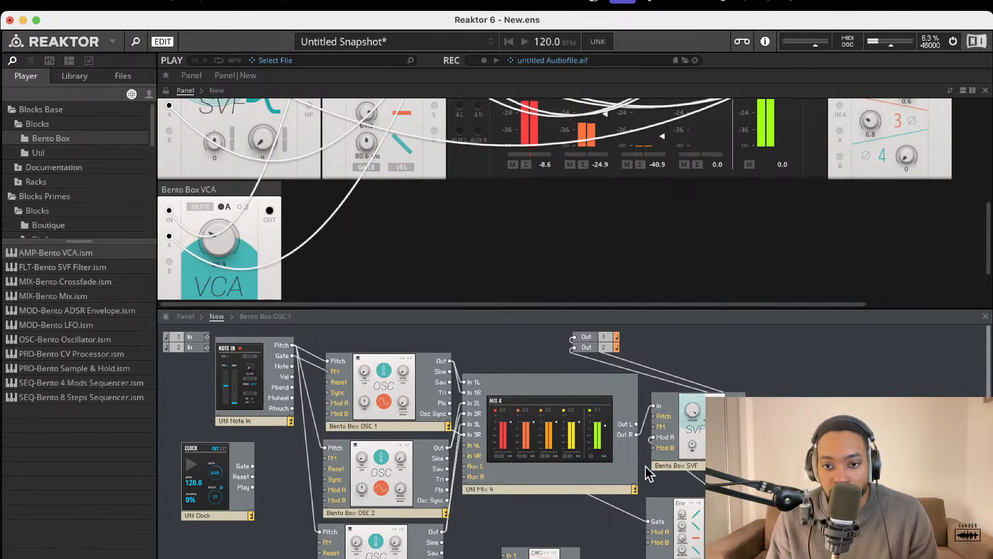
left_click(700, 479)
key("Delete")
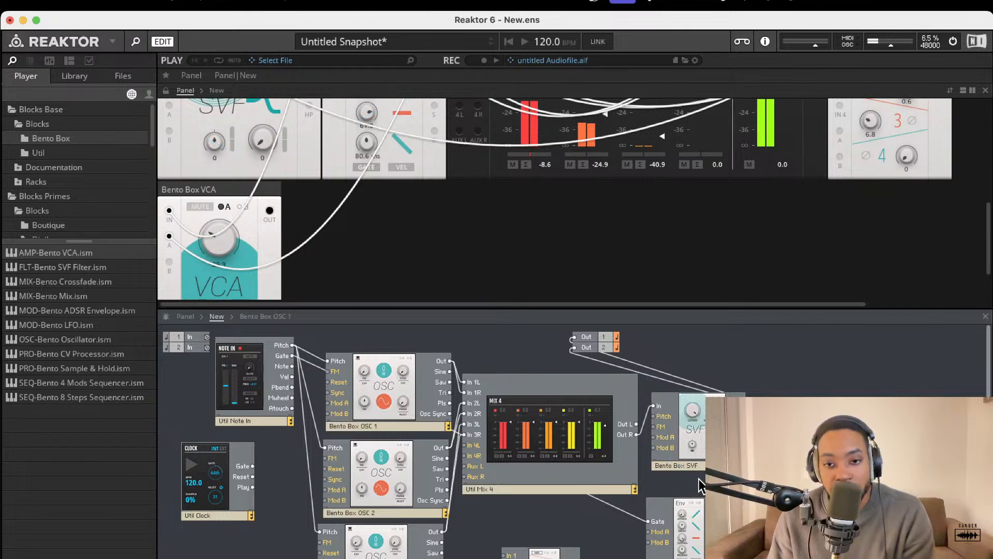
Duplicate the ADSR envelope and connect the filter envelope's output to the Bento Box SVF's Mod A input.
left_click_drag(683, 504, 719, 501)
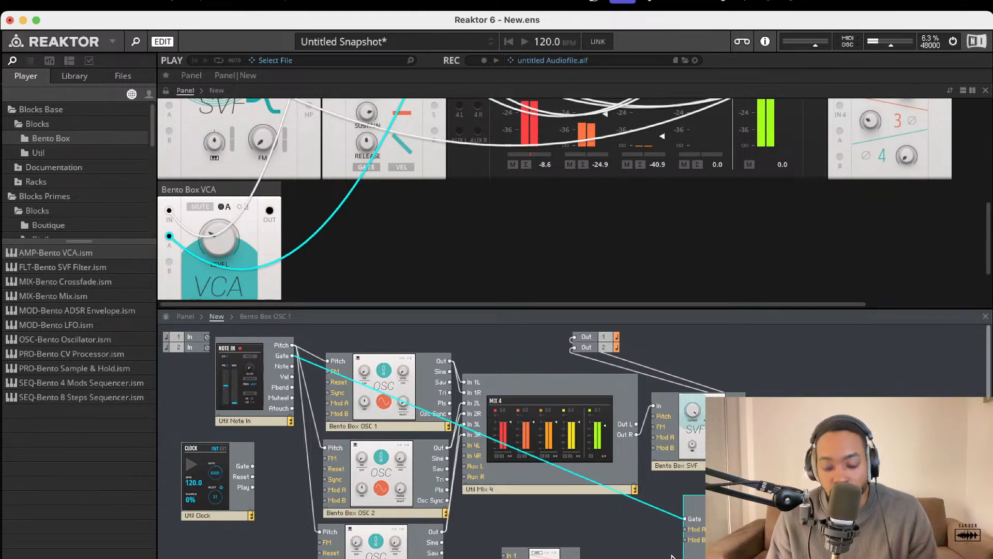
left_click(776, 476)
left_click_drag(724, 504, 636, 510)
key("super+d")
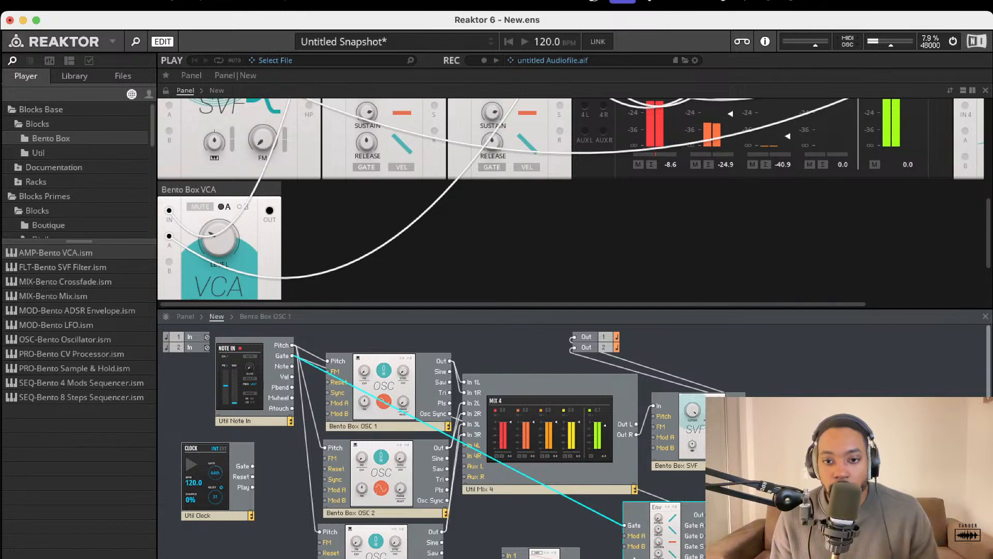
left_click_drag(676, 545, 647, 547)
left_click_drag(676, 517, 654, 437)
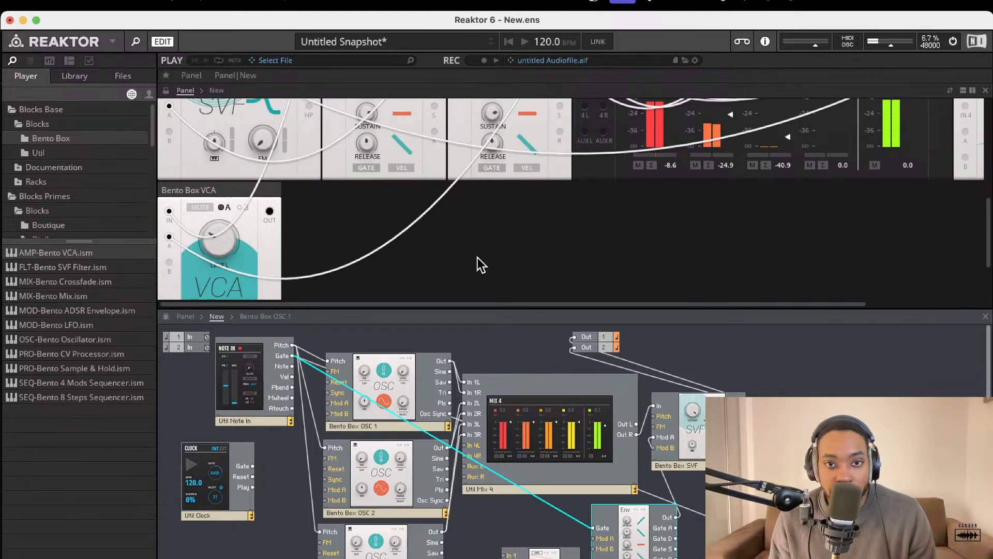
Set the FLTR ADSR to about 4.88 ms attack, 123 ms decay, 29.9 sustain and 103 ms release.
scroll(476, 265, "up", 5)
scroll(370, 241, "down", 2)
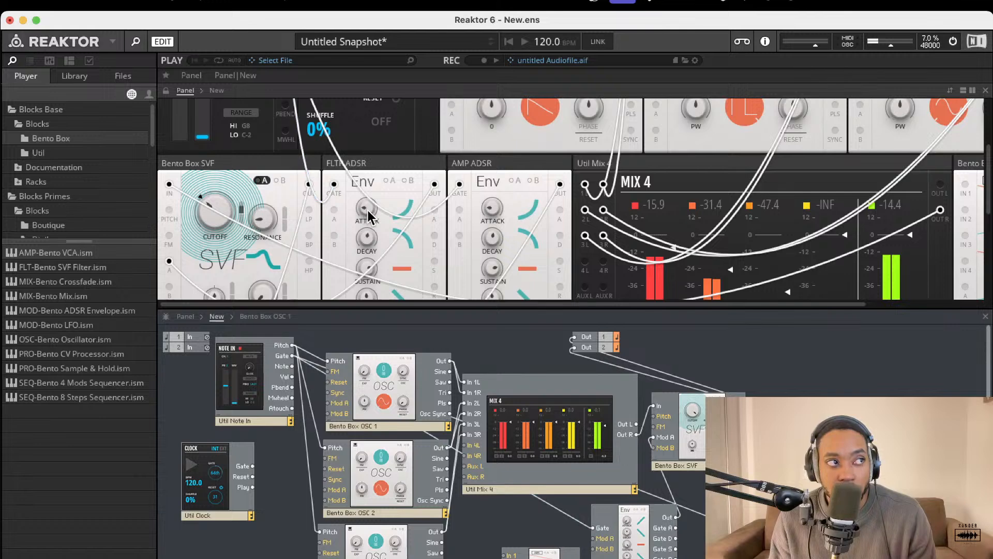
mouse_move(366, 208)
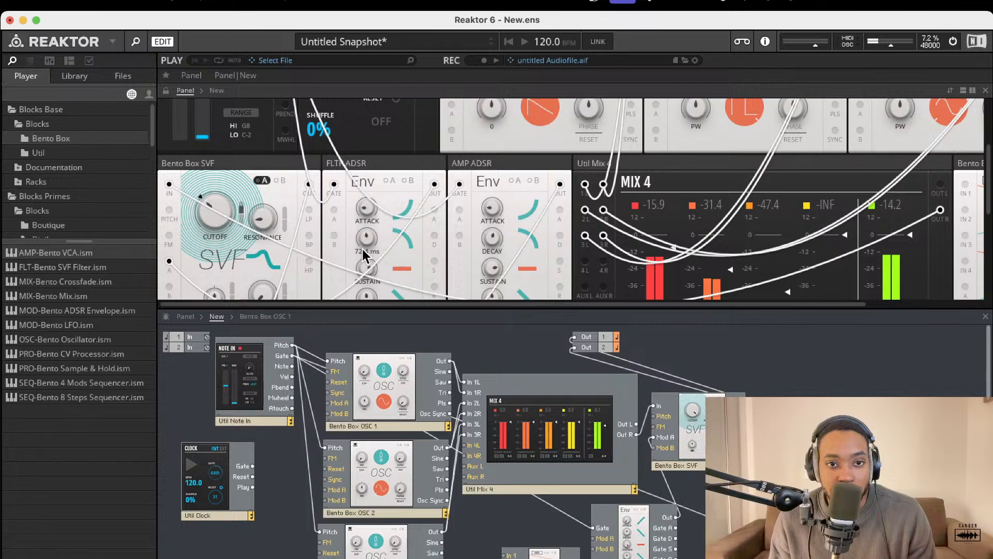
left_click_drag(363, 271, 371, 241)
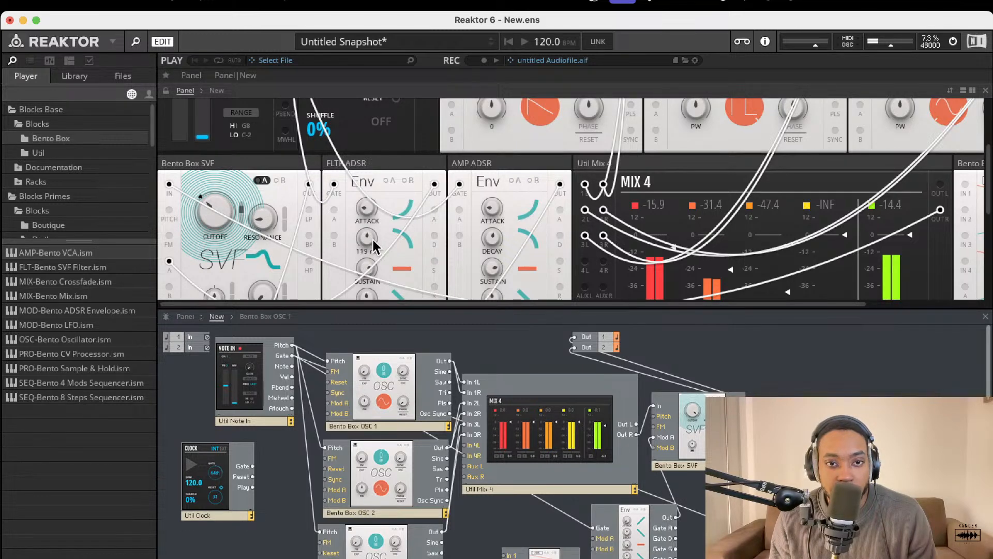
mouse_move(372, 242)
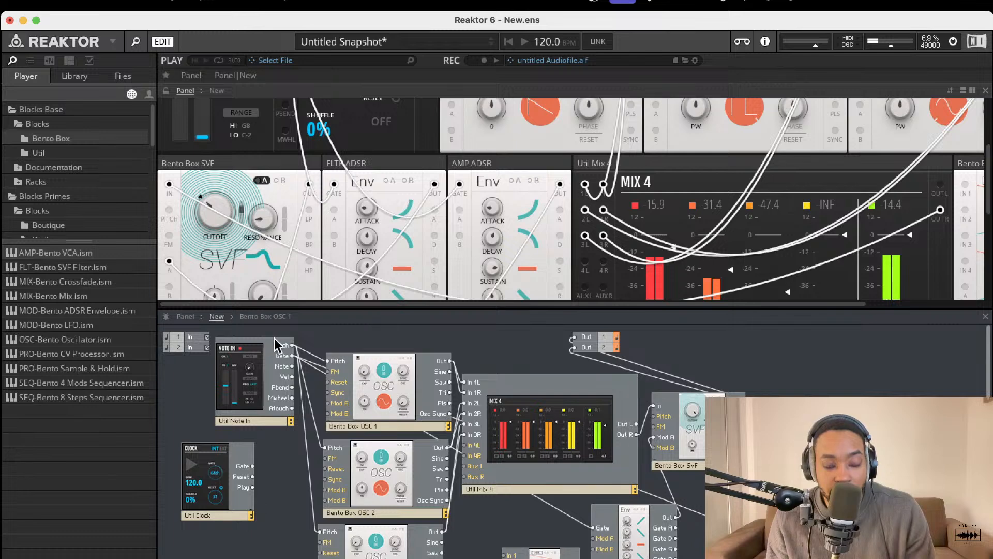
scroll(363, 293, "down", 1)
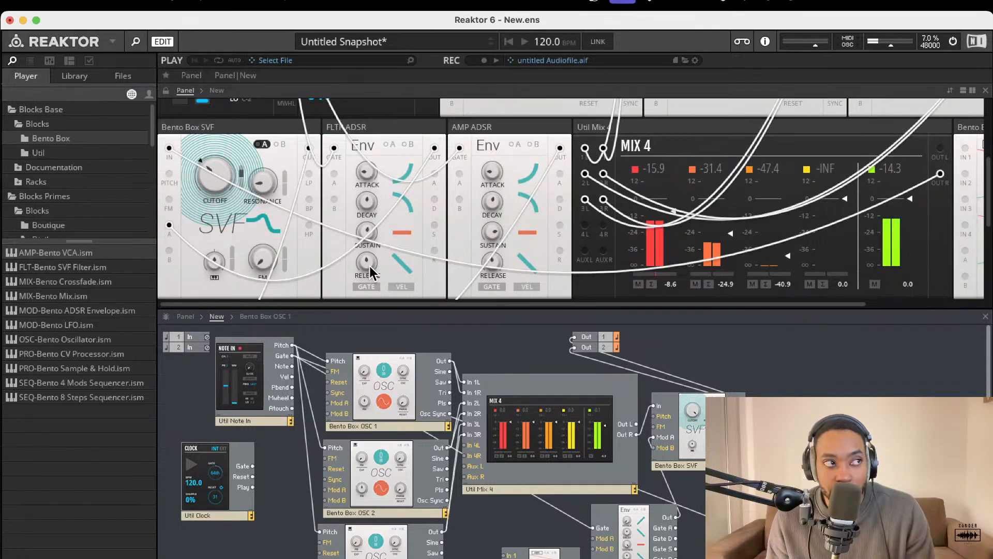
mouse_move(369, 266)
left_mouse_down()
mouse_move(369, 243)
mouse_move(368, 275)
left_mouse_up()
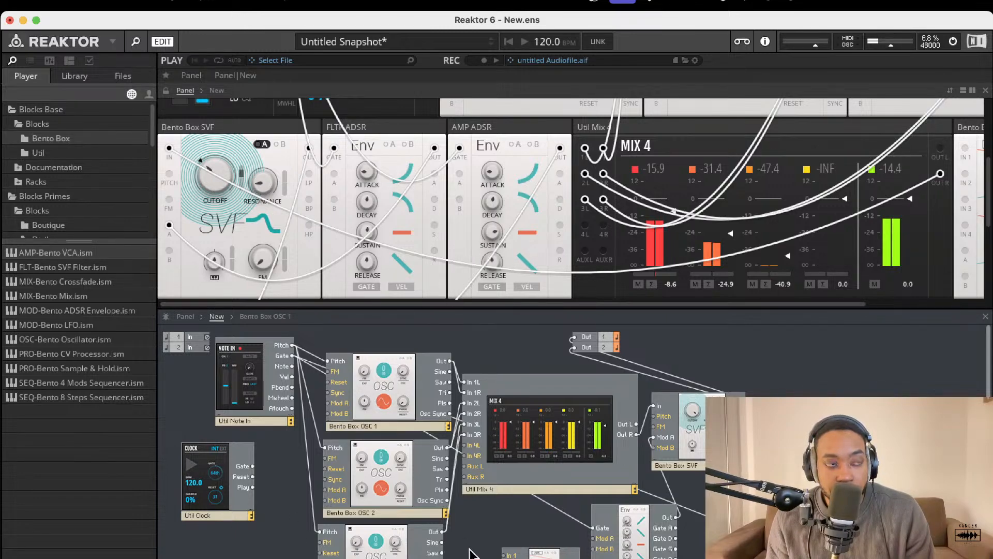
Set the Note In glide to about 105 ms and adjust the main output level.
scroll(303, 299, "up", 3)
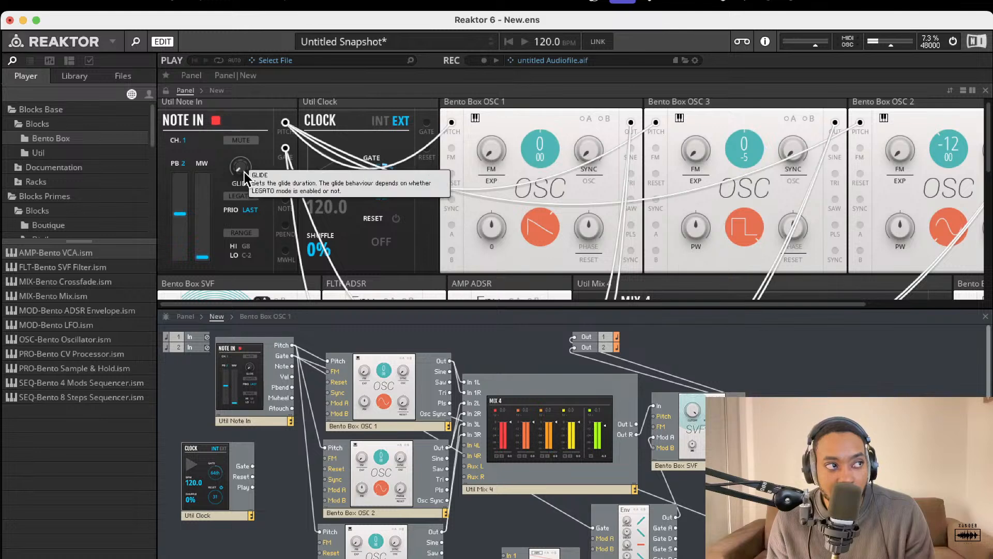
left_click_drag(244, 172, 238, 141)
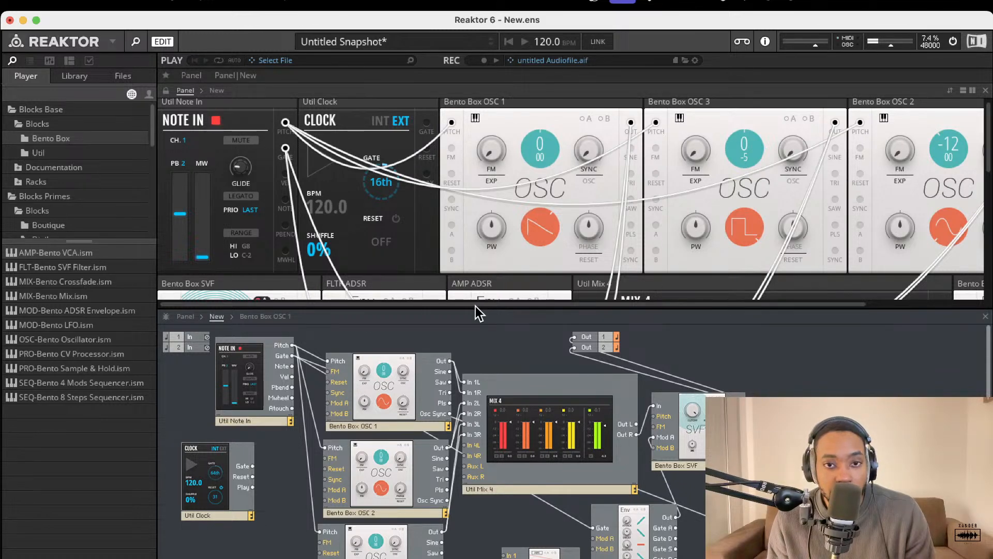
left_click_drag(889, 43, 892, 45)
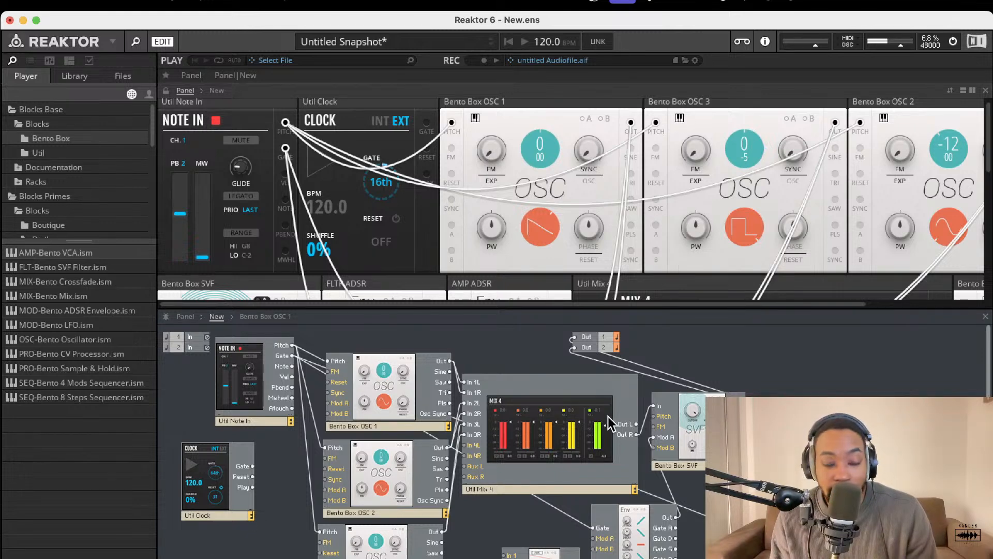
Switch off the audio engine.
scroll(607, 417, "down", 2)
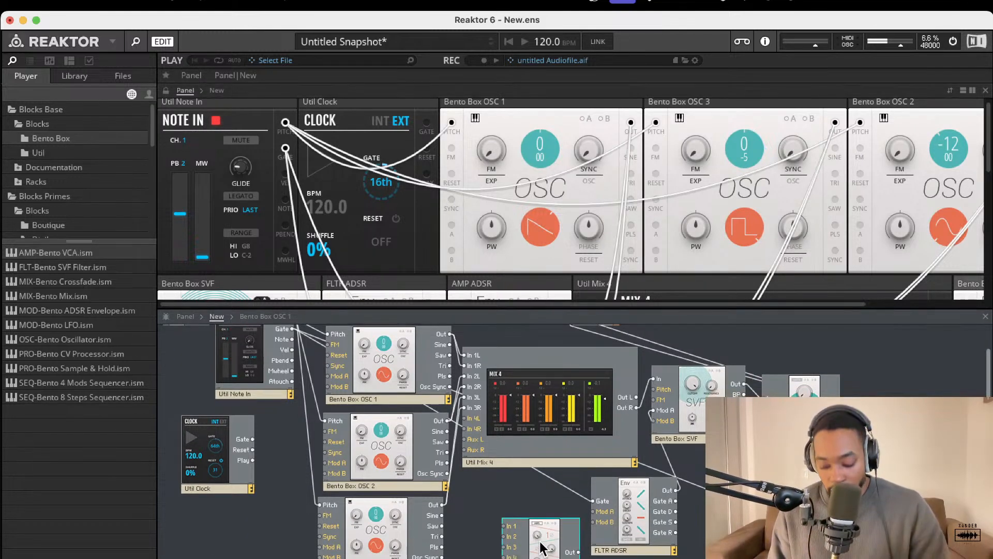
scroll(586, 505, "up", 2)
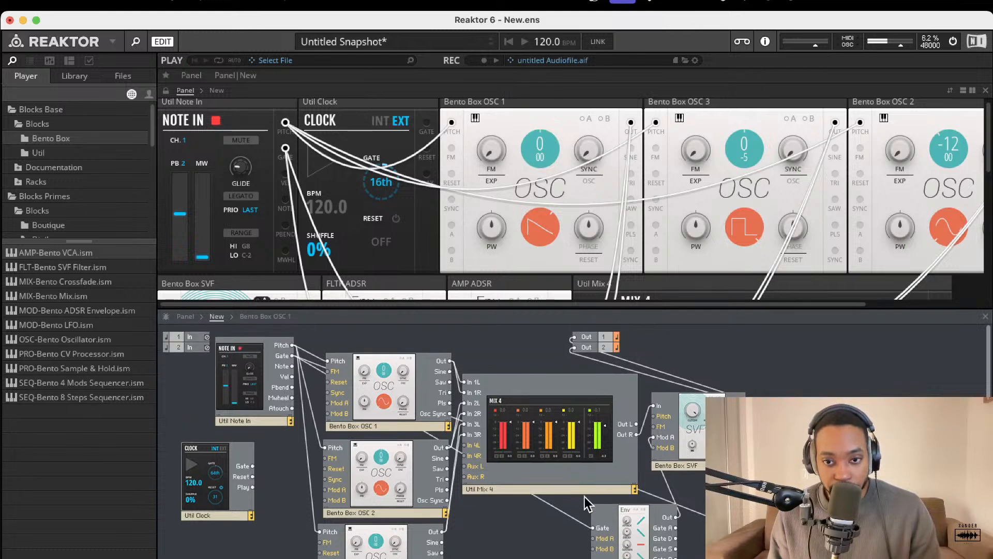
scroll(605, 395, "down", 1)
scroll(604, 395, "down", 1)
scroll(592, 397, "up", 1)
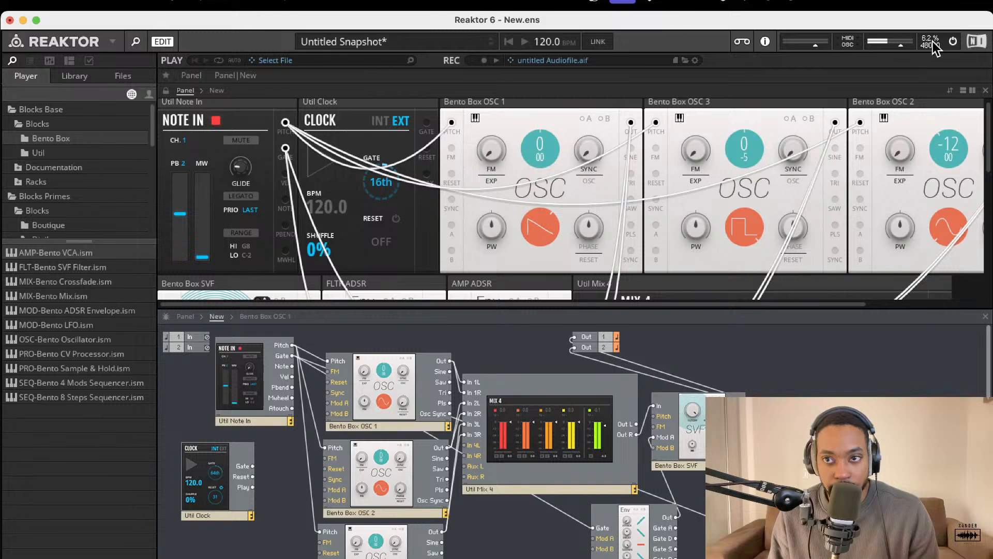
left_click(953, 40)
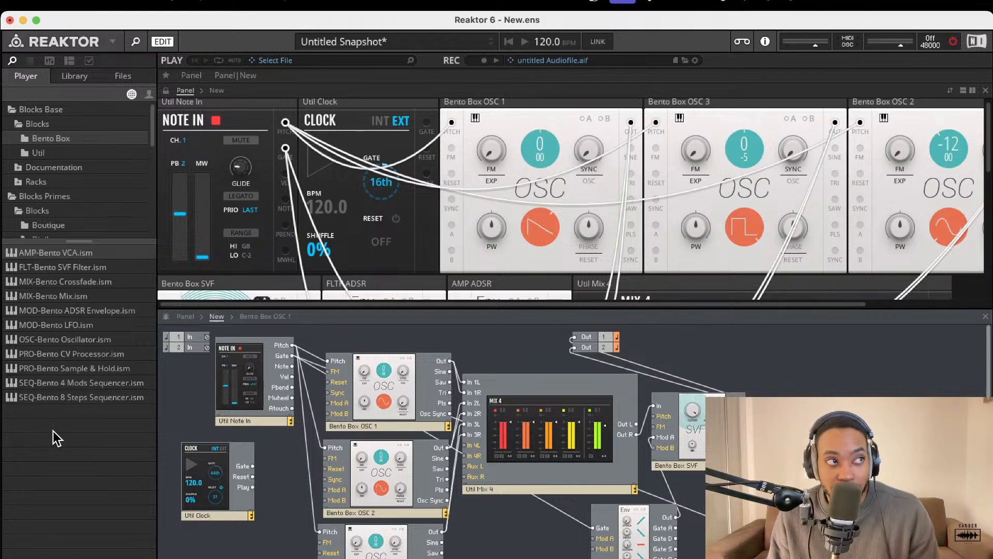
Add the SEQ-Bento 8 Steps Sequencer block to the structure and connect the Clock's gate output to its Gate input.
left_click(39, 153)
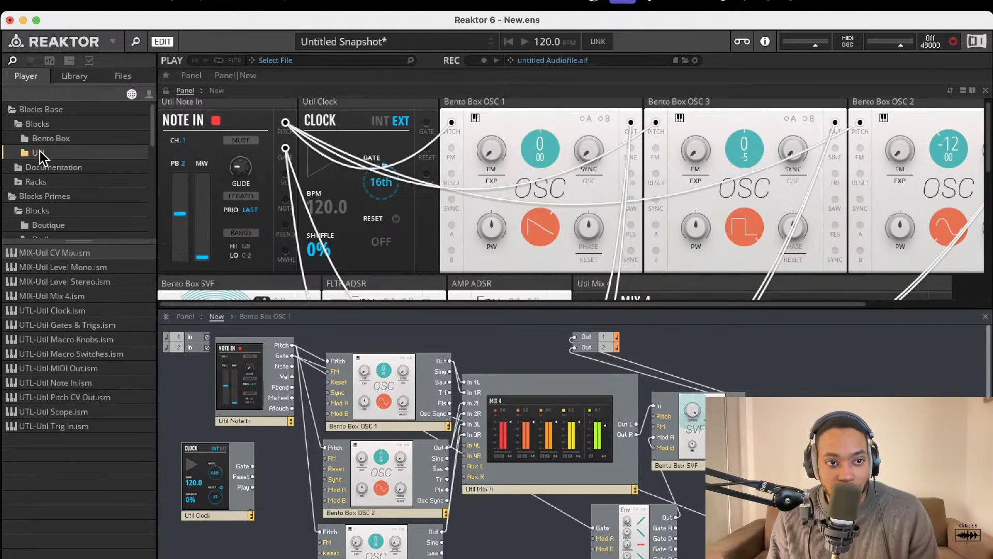
left_click(51, 139)
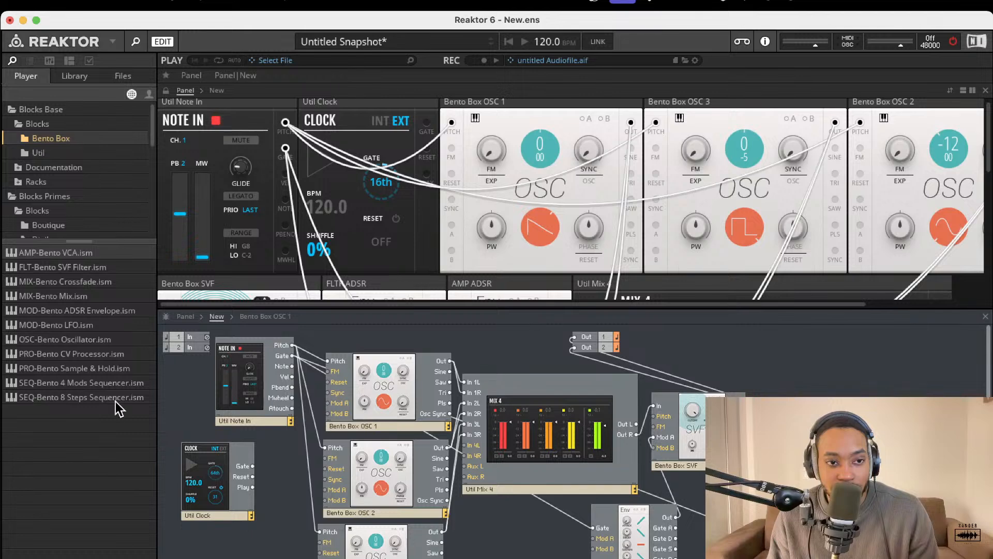
left_click_drag(83, 406, 331, 527)
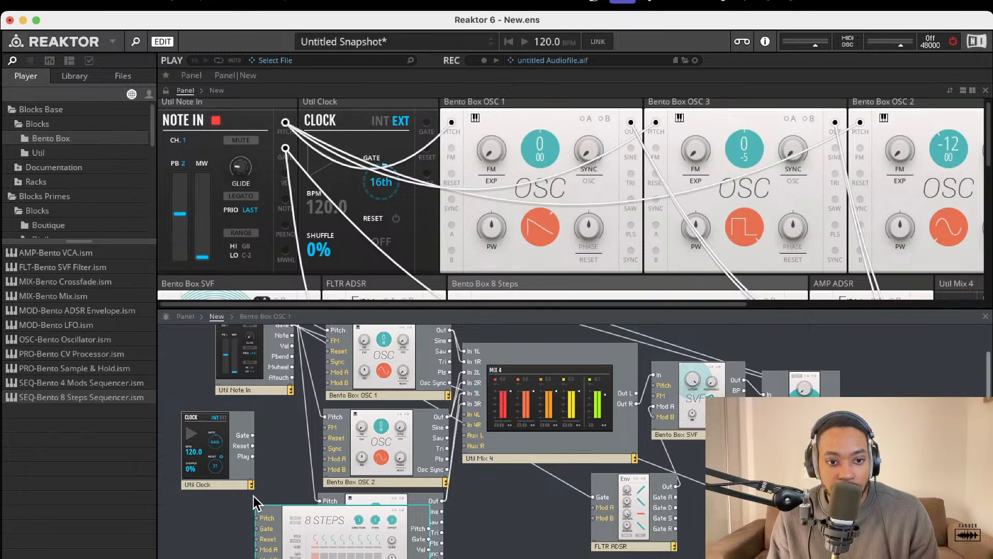
left_click_drag(235, 476, 199, 510)
left_click_drag(297, 517, 318, 478)
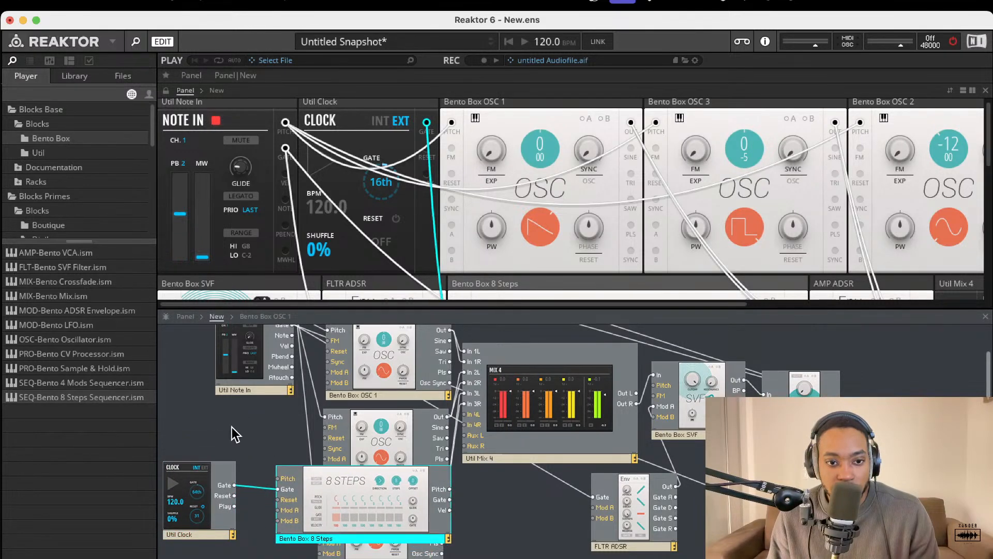
Connect the Note In pitch output to the 8 Steps pitch input and arrange the sequencer and Clock below Note In.
scroll(248, 466, "up", 2)
left_click_drag(280, 508, 293, 343)
left_click_drag(329, 550, 285, 498)
left_click(199, 533)
left_click_drag(199, 528, 175, 558)
Route the 8 Steps pitch output to the pitch inputs of all three oscillators instead of the Note In pitch.
left_click_drag(378, 485, 275, 484)
left_click_drag(370, 357, 344, 462)
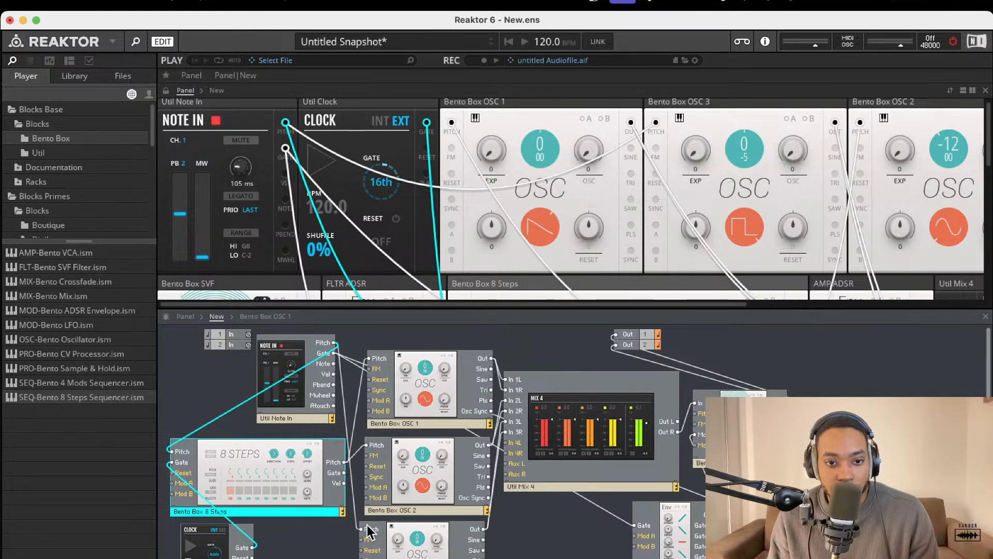
left_click_drag(360, 530, 345, 462)
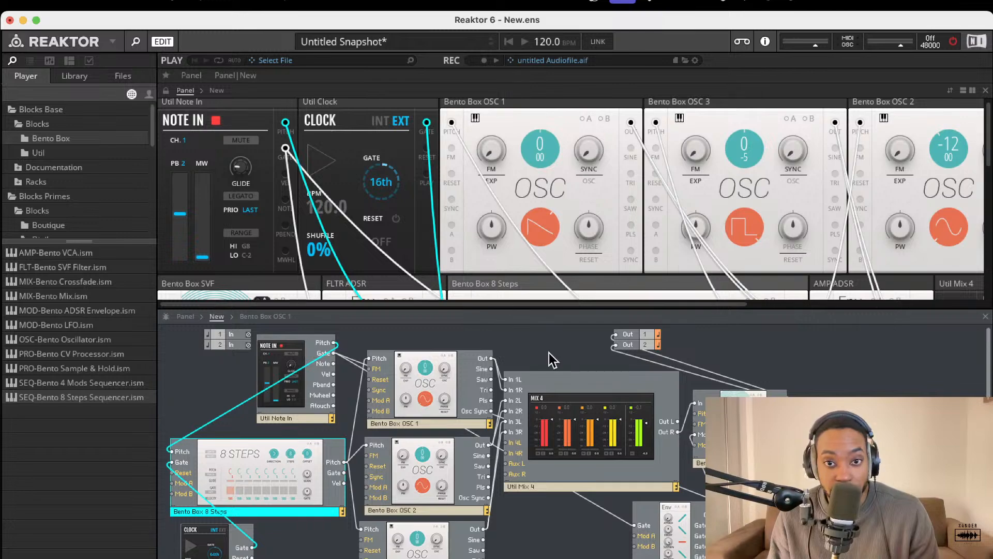
Set the Util Clock to internal mode and start it to drive the 8 Steps sequencer.
left_click(323, 159)
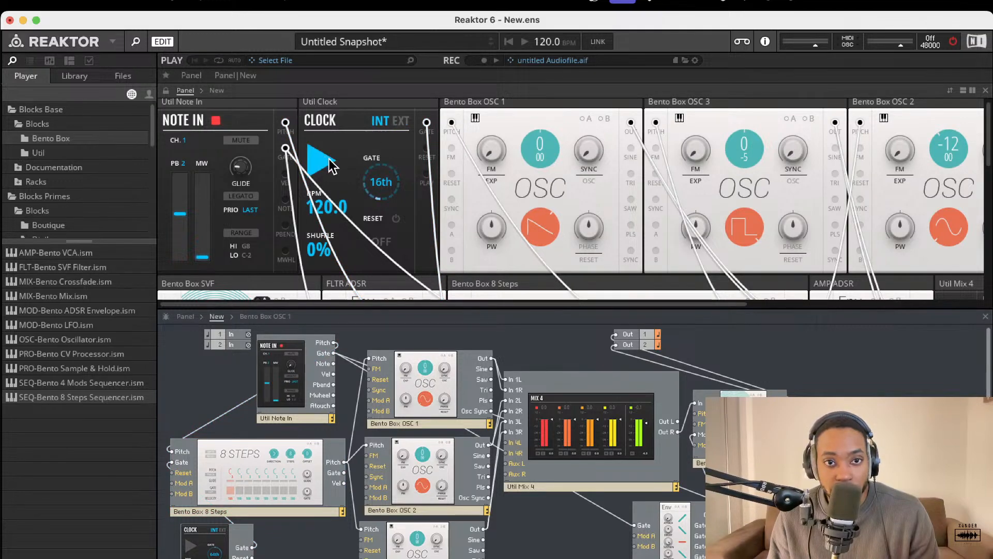
scroll(486, 265, "down", 5)
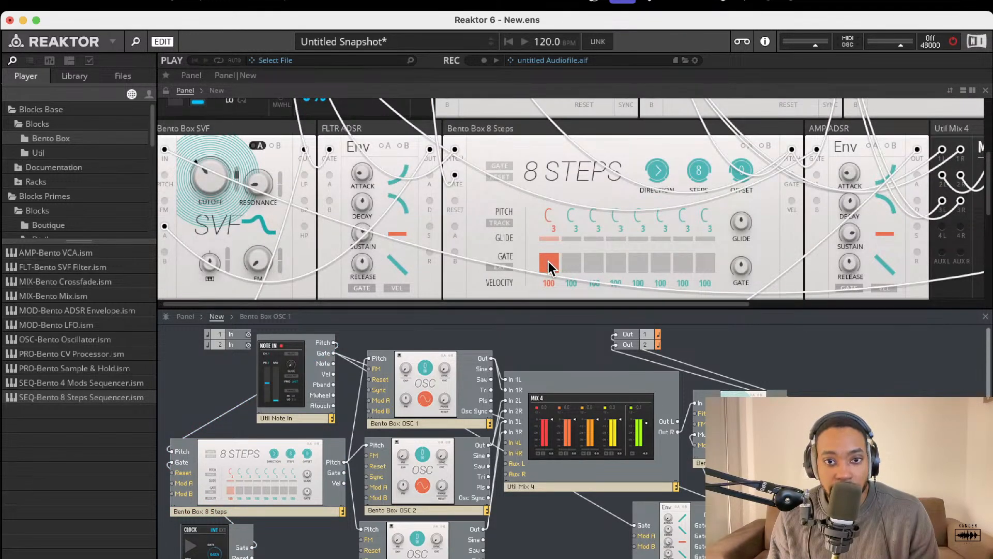
left_click(208, 550)
scroll(366, 130, "up", 5)
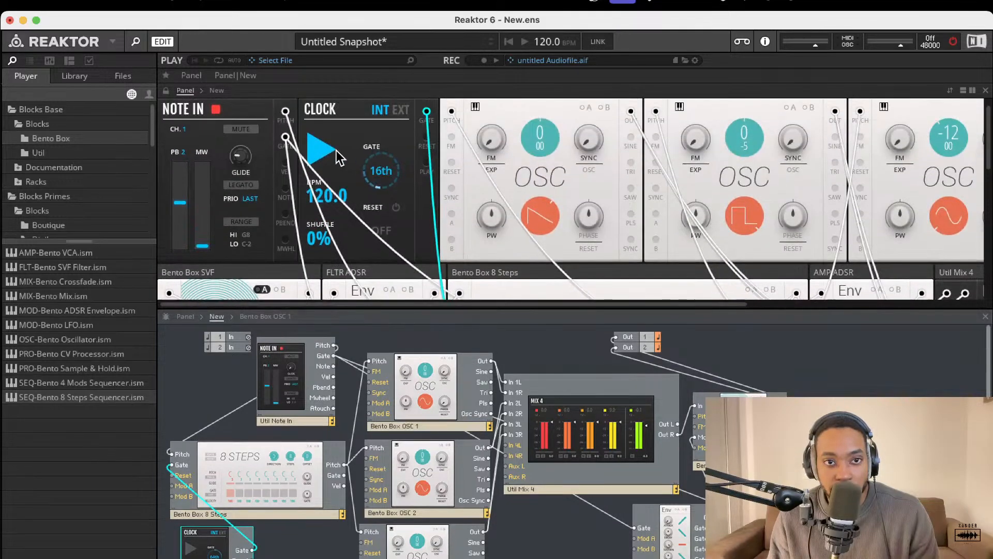
scroll(443, 234, "down", 5)
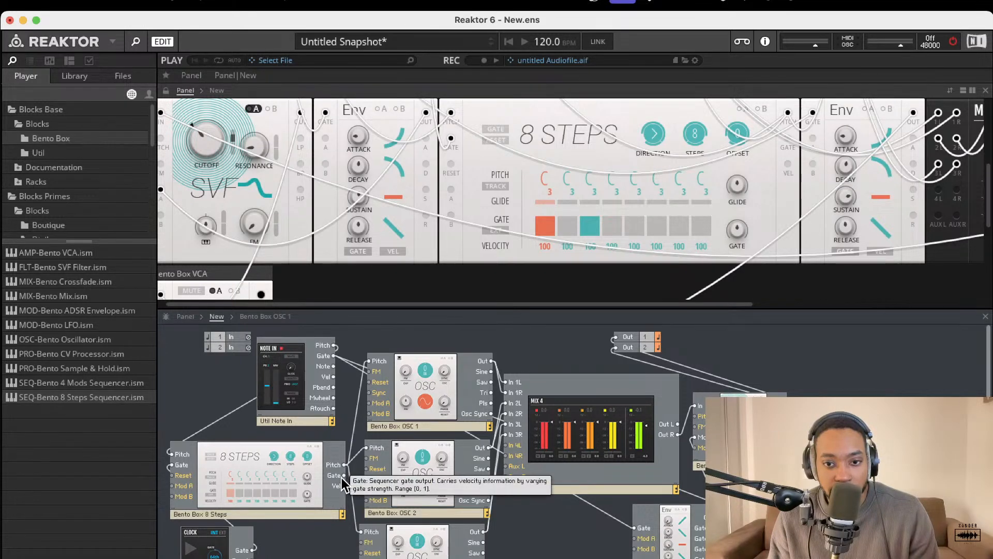
Route the 8 Steps gate output to the gate inputs of both ADSR envelopes and move the sequencer block lower in the structure.
left_click_drag(342, 477, 634, 527)
left_click_drag(350, 478, 343, 475)
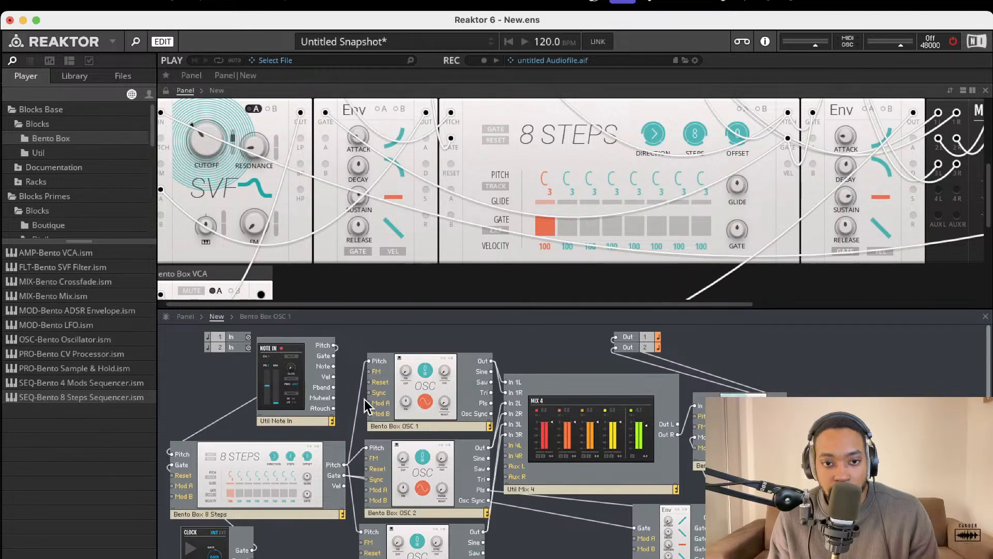
left_click_drag(334, 345, 345, 465)
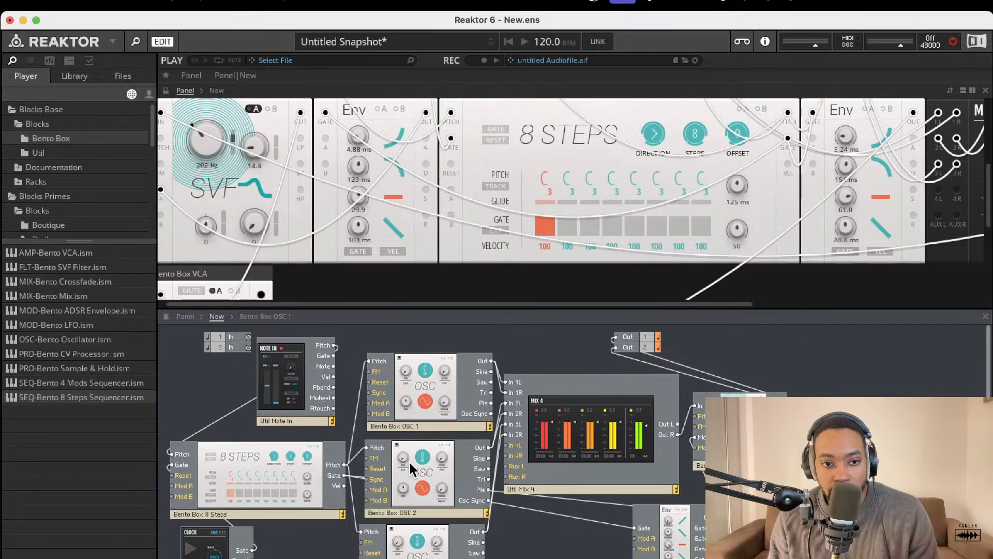
left_click_drag(254, 471, 365, 536)
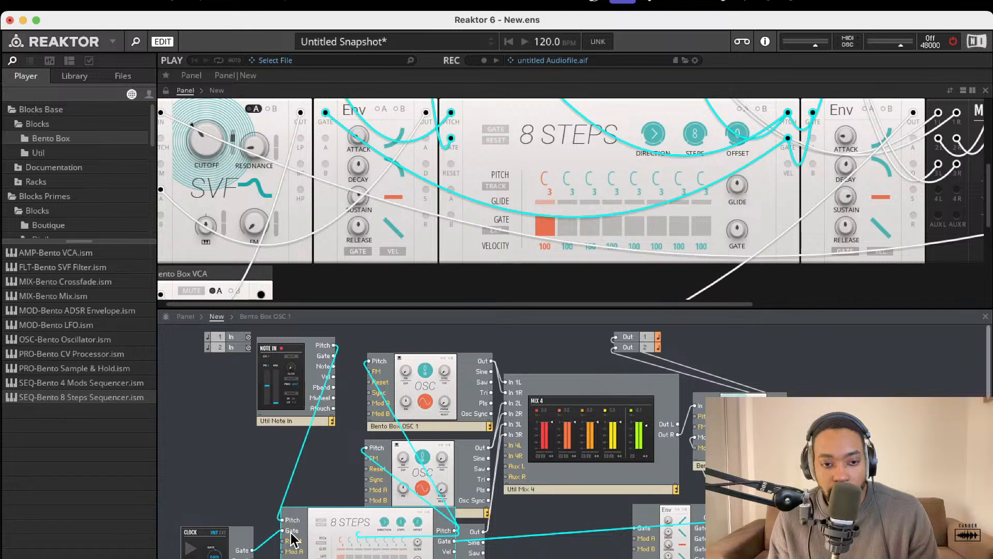
Enable the third step's gate and pitch tracking on the 8 Steps sequencer, and move its structure block beside Bento Box OSC 2.
scroll(384, 246, "up", 2)
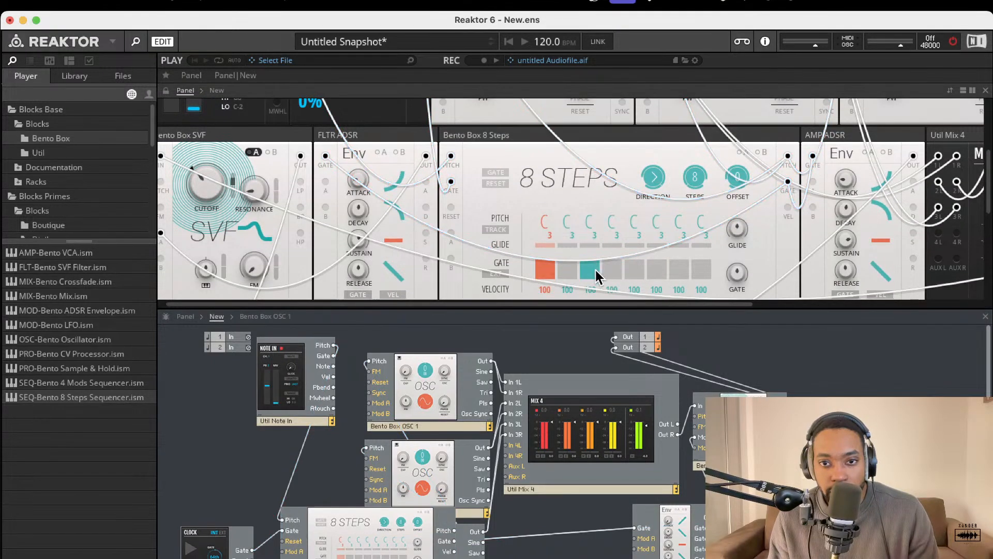
left_click(495, 229)
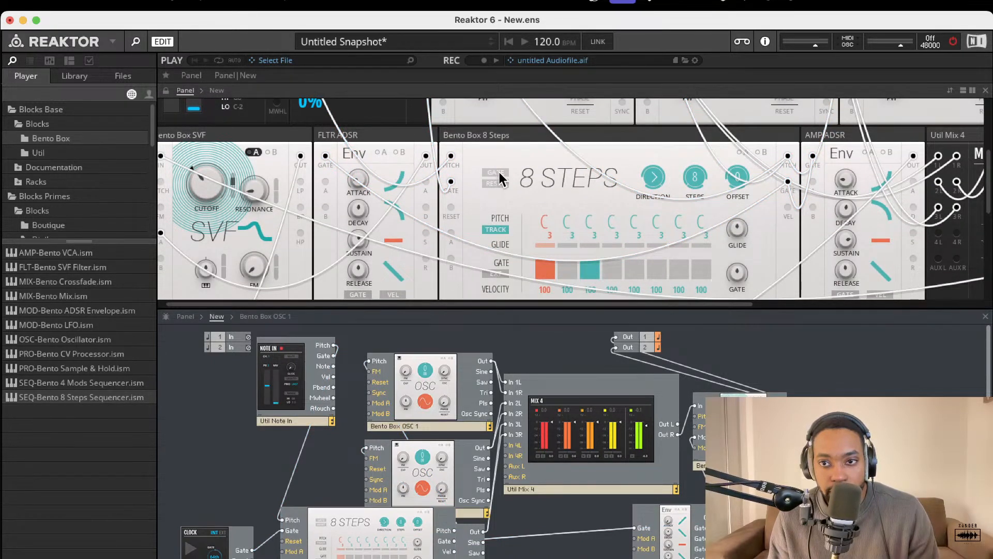
left_click_drag(419, 548, 260, 477)
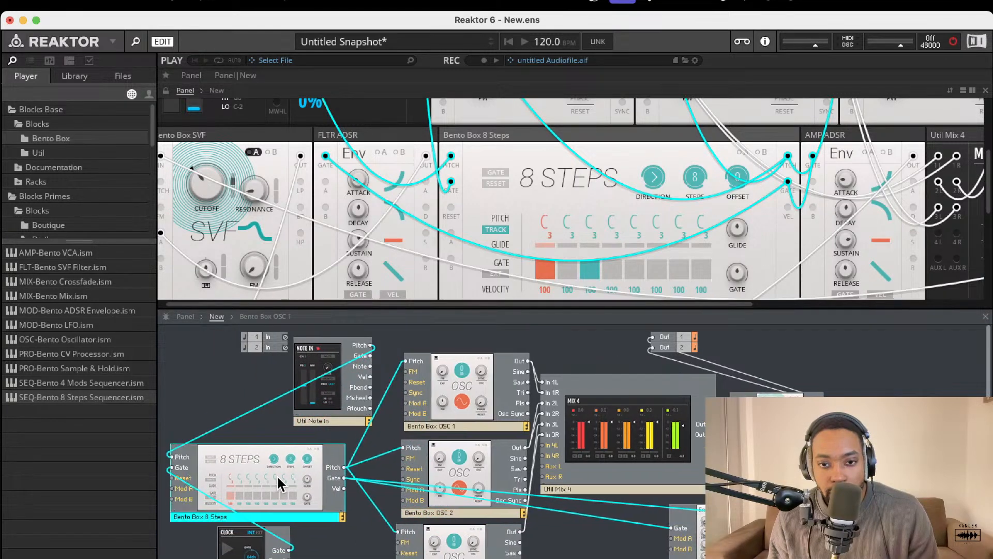
Select modulation input A on the Bento Box VCA, raise its modulation amount and lower the VCA level to 1.0.
scroll(683, 215, "down", 5)
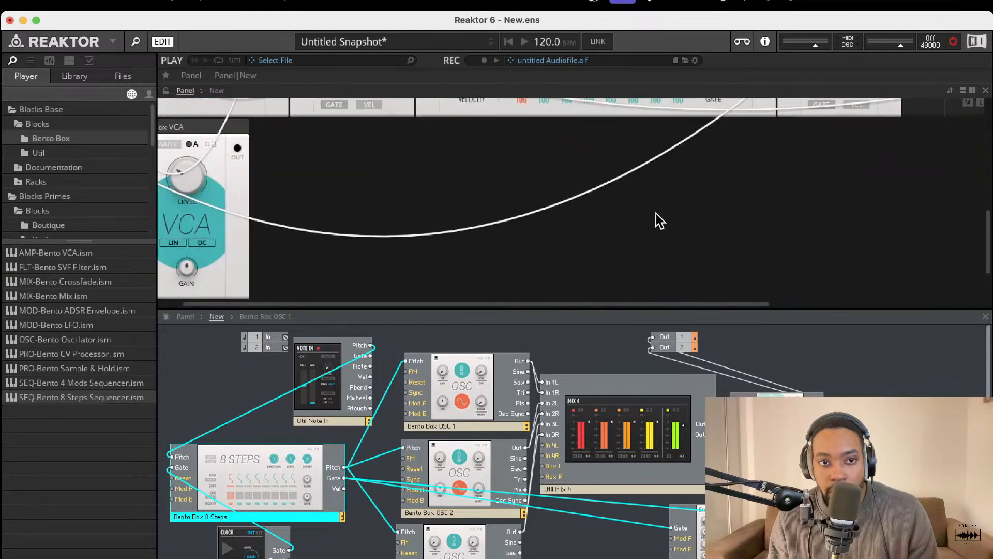
left_click(201, 146)
scroll(209, 154, "left", 1)
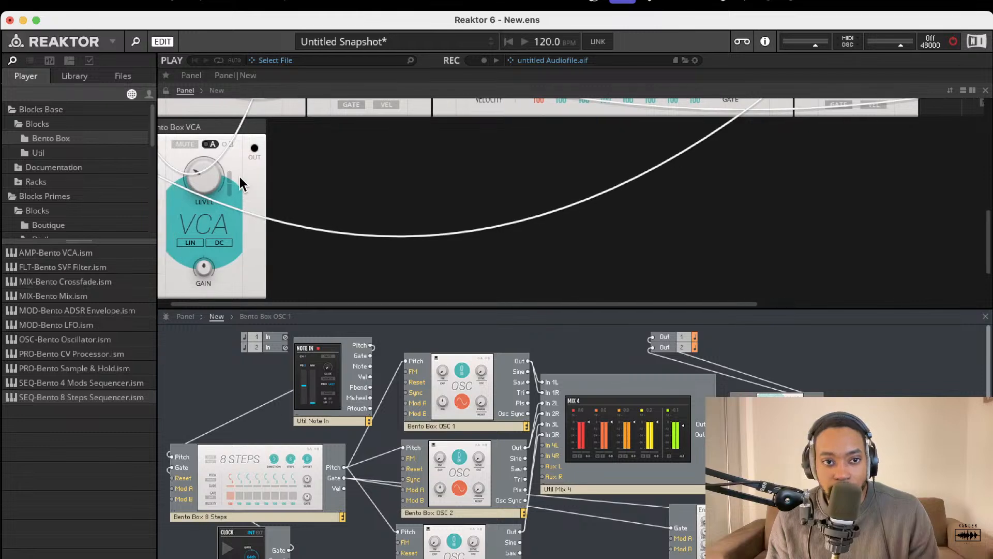
left_click_drag(230, 181, 227, 117)
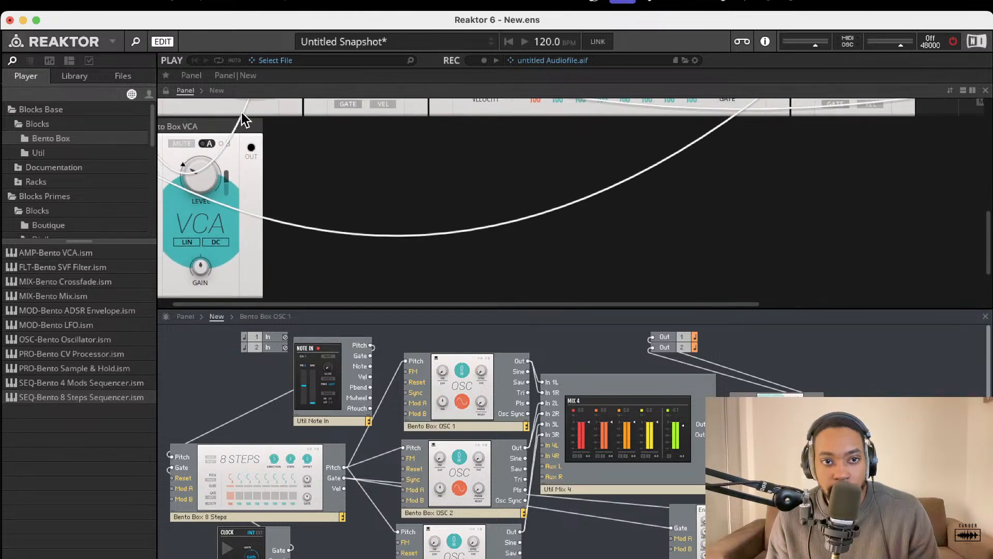
scroll(280, 186, "left", 1)
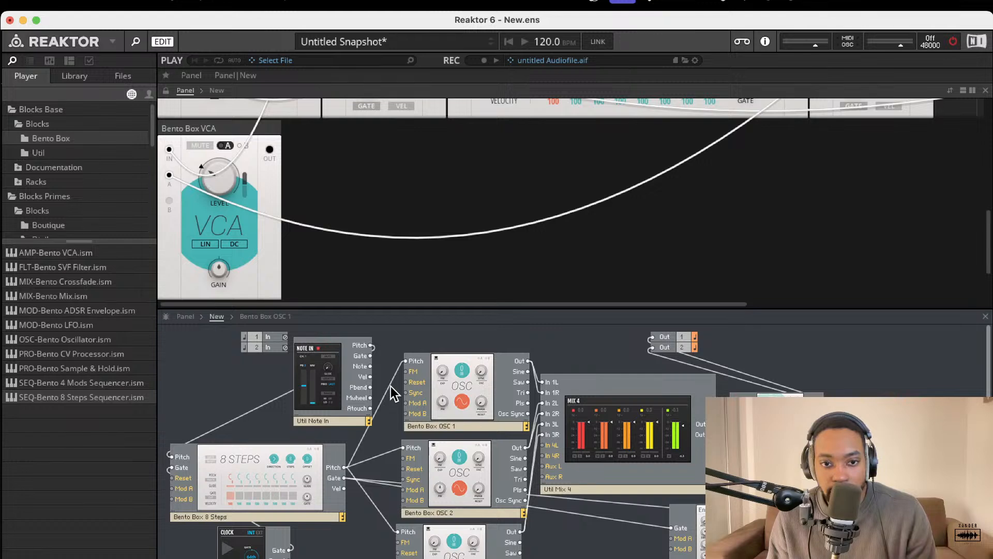
mouse_move(274, 463)
left_mouse_down()
mouse_move(302, 451)
mouse_move(287, 452)
left_mouse_up()
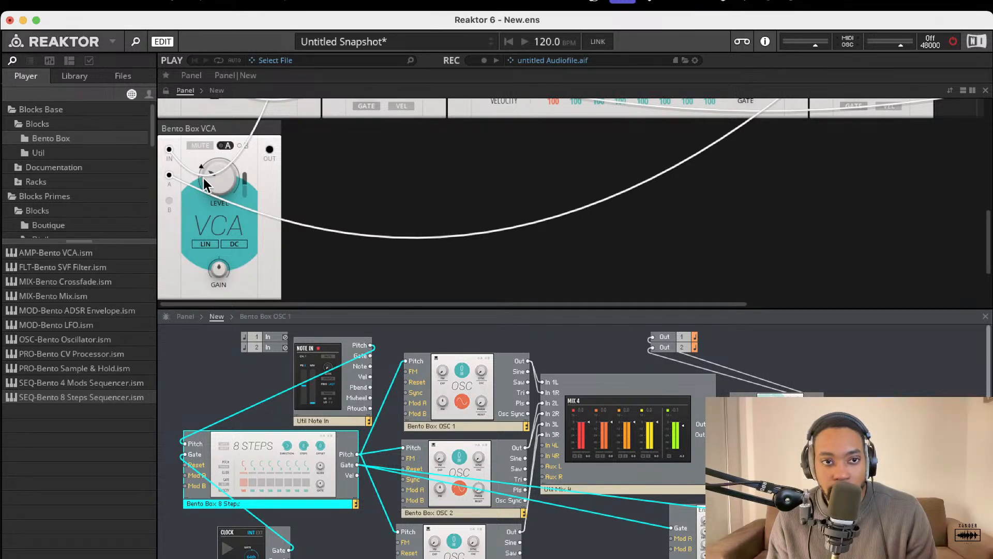
left_click_drag(215, 182, 210, 312)
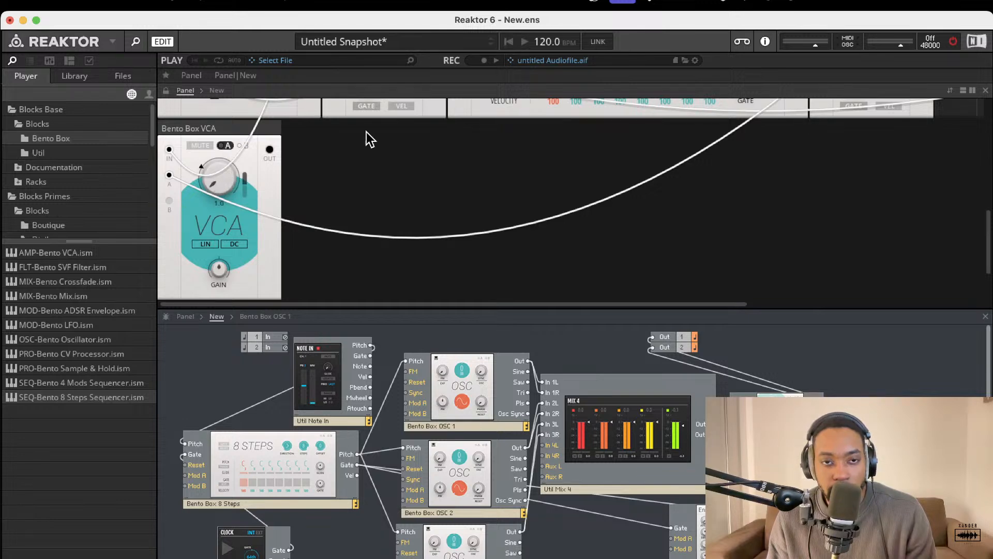
Turn on audio processing and listen to the clocked 8 Steps sequence.
scroll(363, 150, "up", 5)
scroll(559, 135, "up", 5)
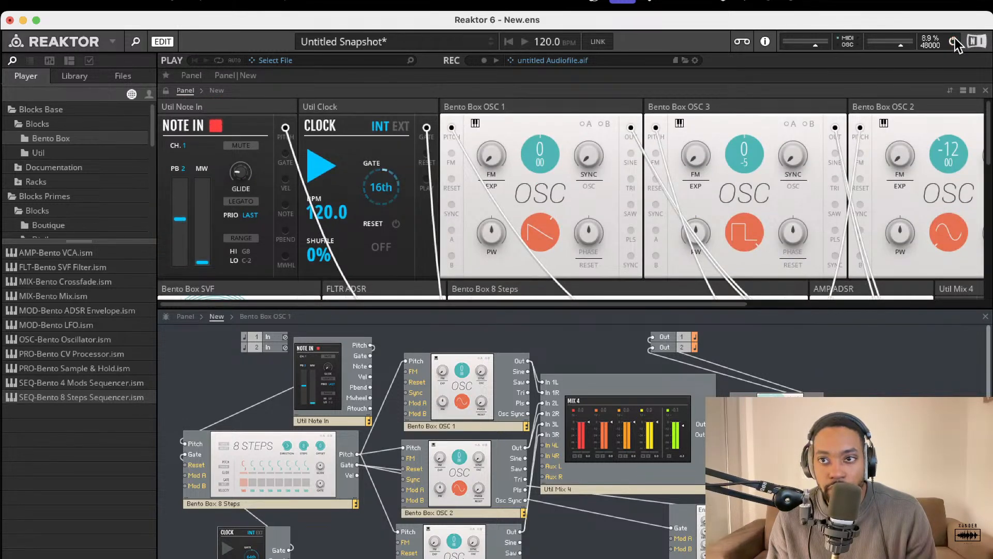
scroll(600, 126, "down", 5)
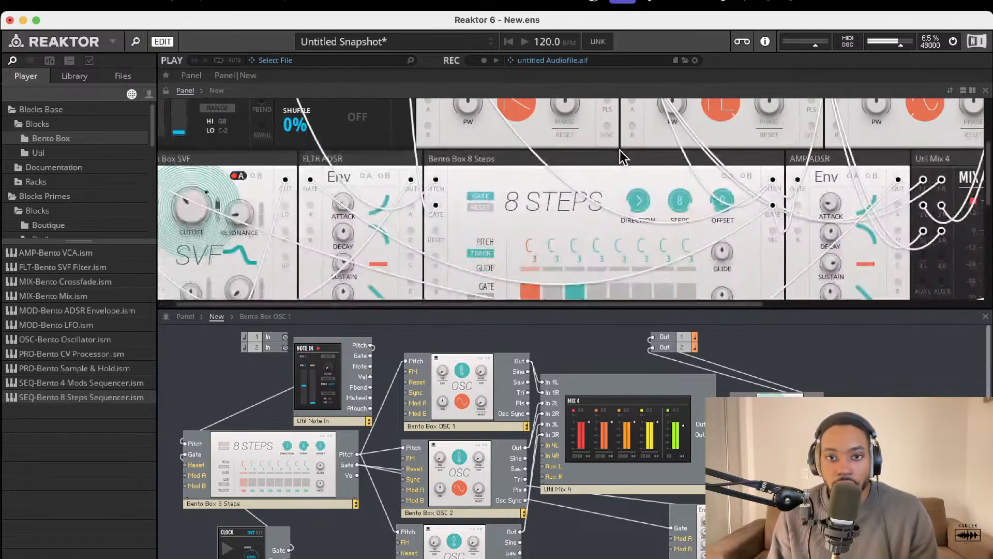
scroll(789, 132, "down", 1)
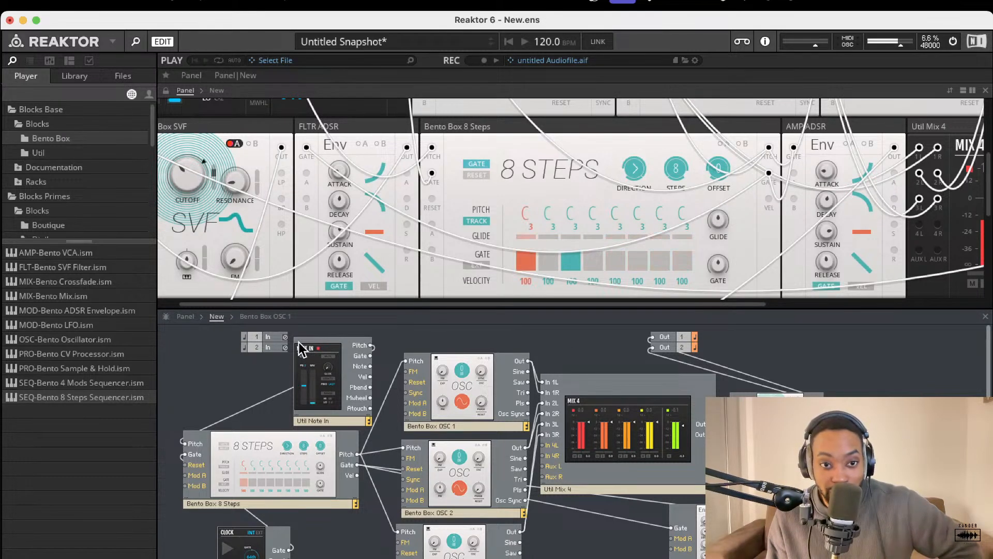
scroll(607, 390, "down", 1)
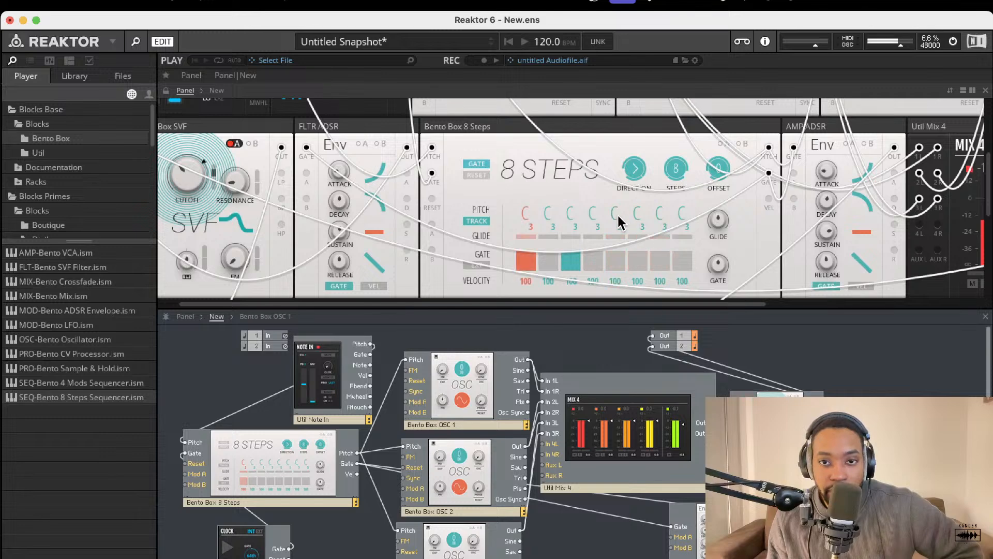
Set step 4 to E3, step 5 to A#3 and step 7 to G4, enable gates 5, 7 and 8, and turn audio processing off.
left_click_drag(595, 215, 619, 188)
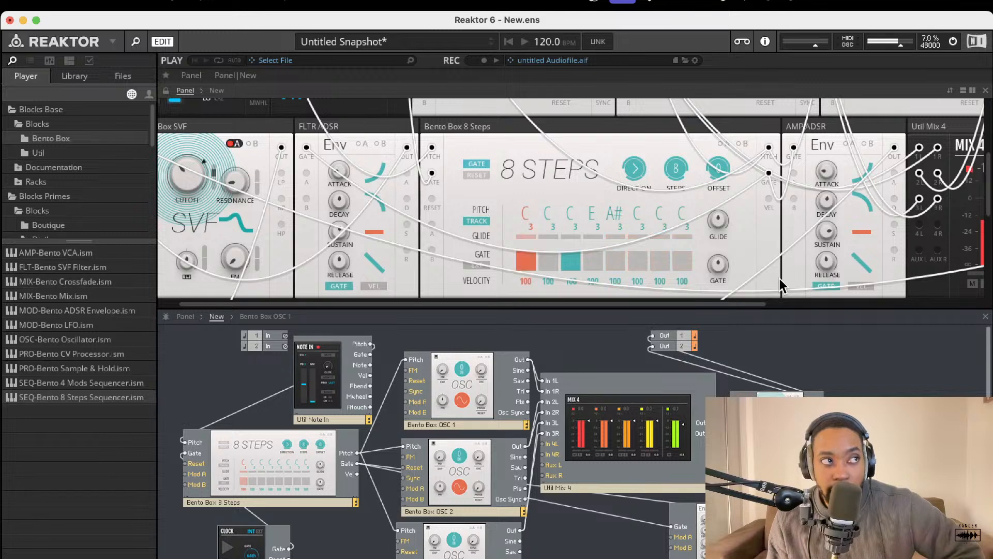
left_click_drag(662, 192, 660, 175)
left_click(661, 260)
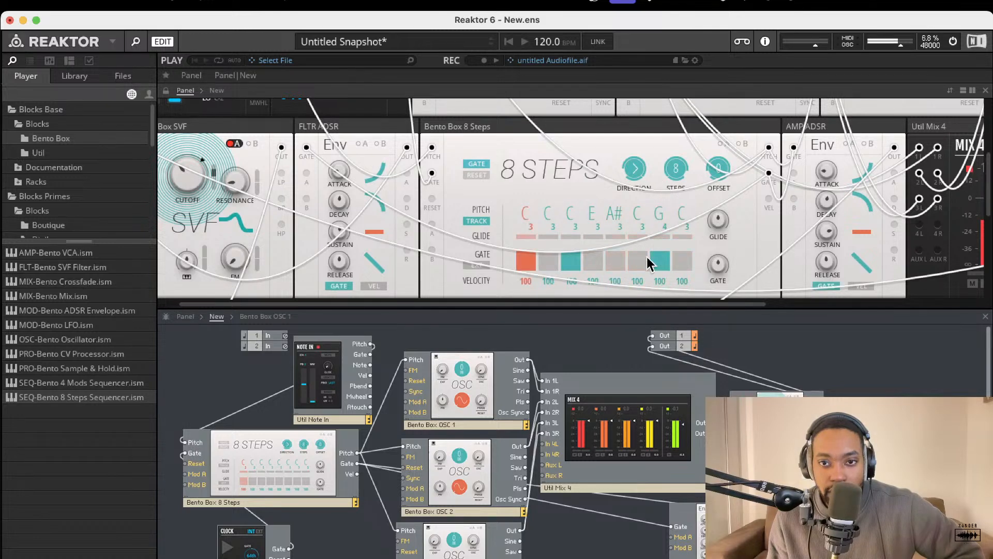
left_click(614, 261)
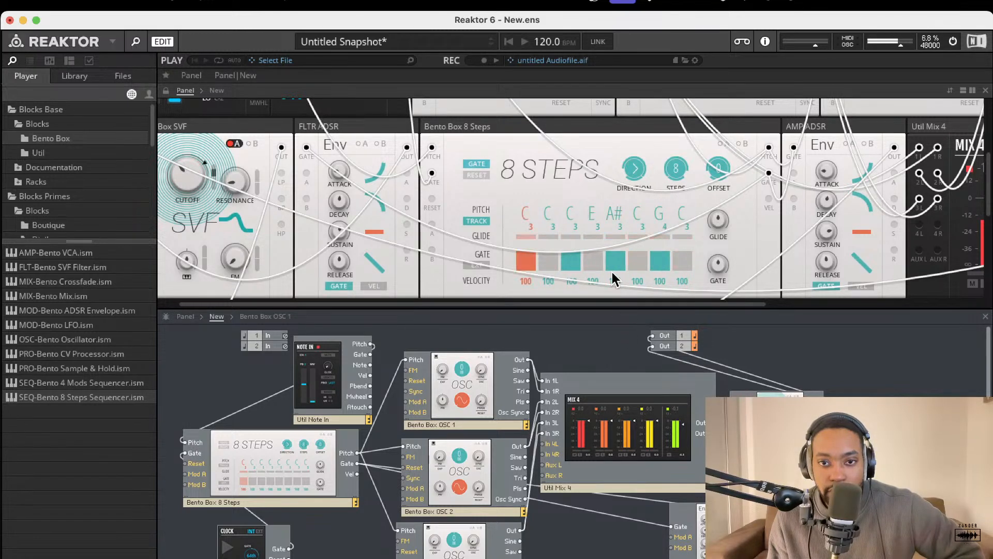
left_click(680, 262)
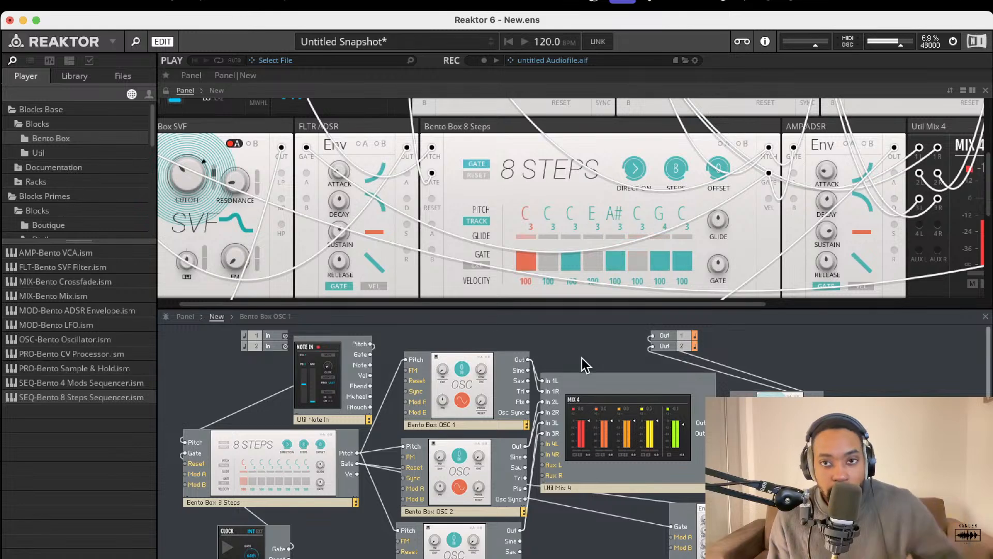
left_click(953, 41)
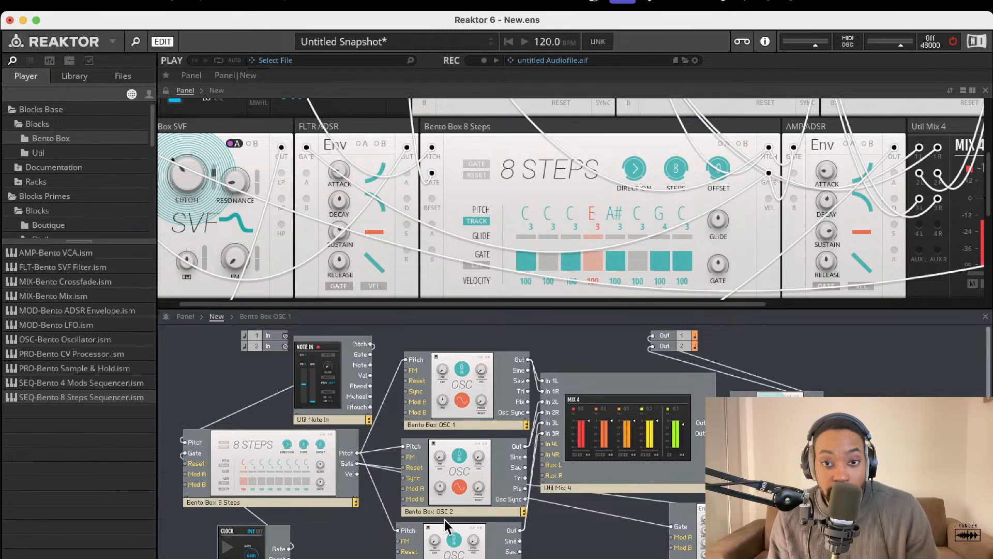
Turn audio processing back on and sweep the SVF cutoff up and down while the sequence plays.
scroll(601, 362, "down", 1)
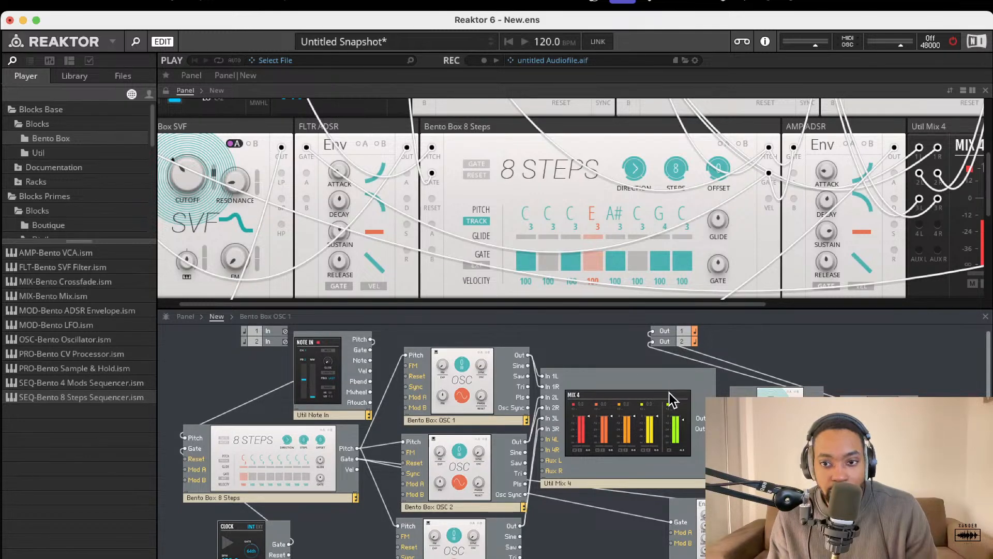
scroll(709, 395, "up", 1)
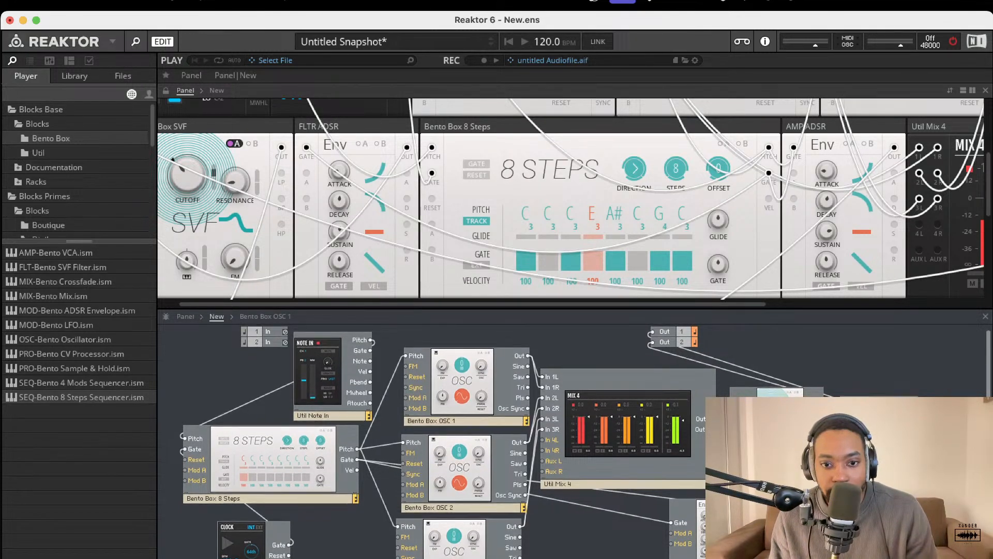
scroll(414, 223, "left", 2)
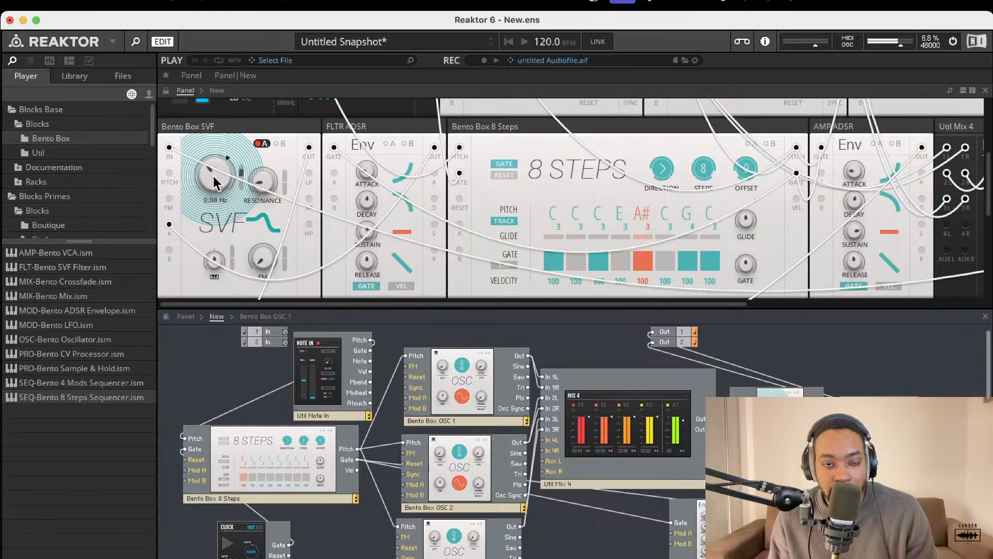
mouse_move(214, 179)
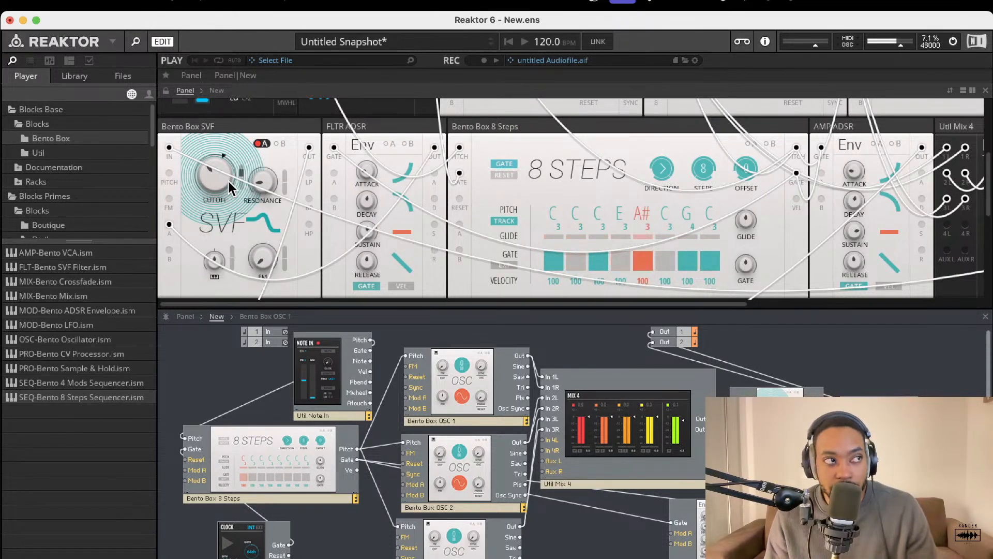
mouse_move(223, 180)
left_mouse_down()
mouse_move(226, 127)
mouse_move(212, 161)
mouse_move(215, 111)
left_mouse_up()
left_click_drag(212, 179, 218, 317)
Set step 4's pitch to F5, leaving its gate off, and set the 8 Steps glide to 0.00 ms.
left_click(622, 261)
left_click_drag(622, 209, 614, 149)
left_click(622, 263)
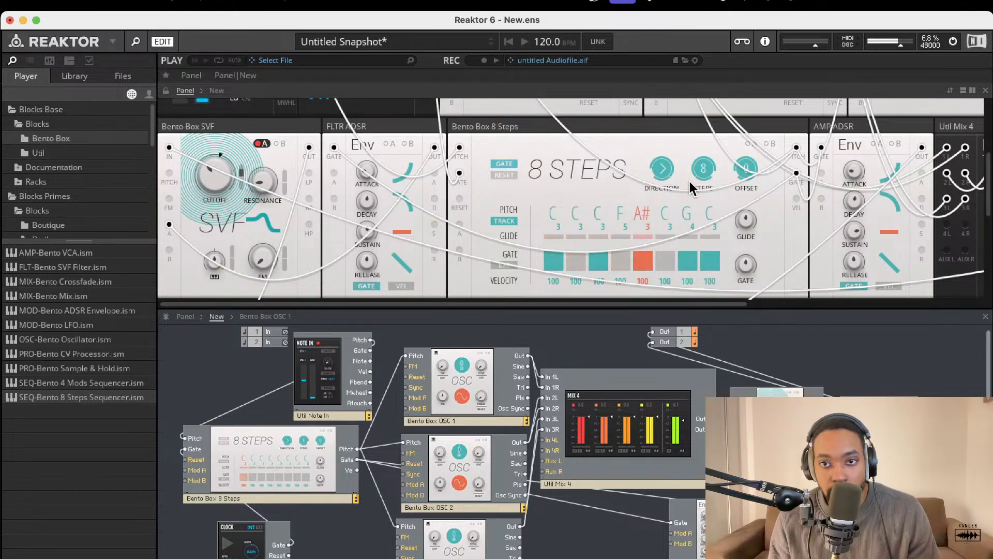
mouse_move(747, 221)
left_mouse_down()
mouse_move(743, 163)
mouse_move(749, 237)
left_mouse_up()
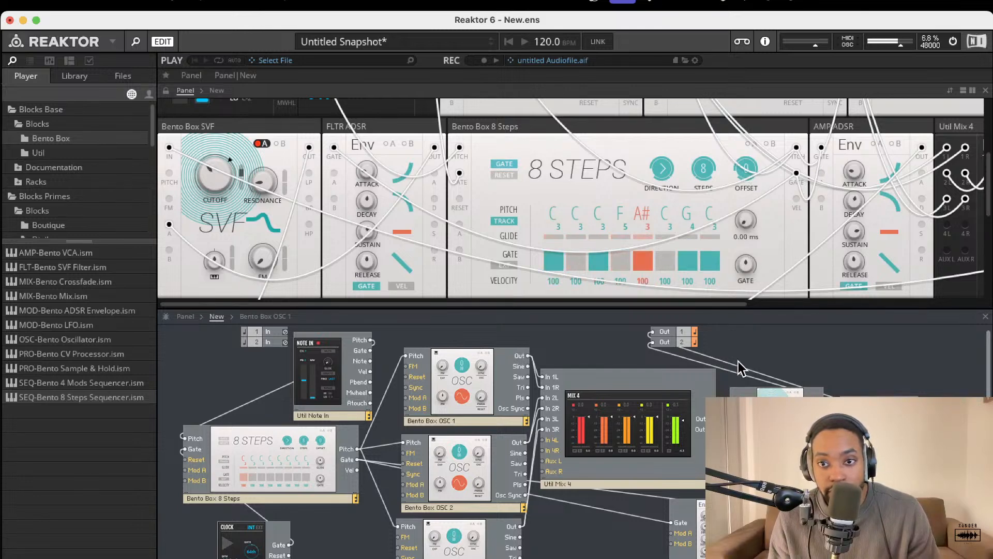
Enable Legato on the Note In block and set its glide to 80.7 ms.
scroll(345, 163, "up", 3)
scroll(345, 162, "up", 1)
left_click_drag(243, 173, 240, 76)
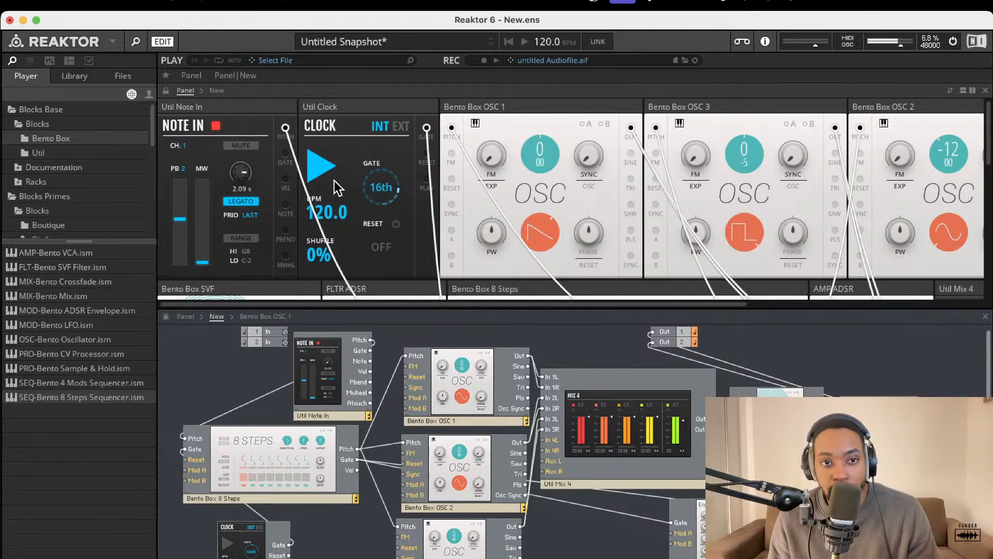
left_click_drag(243, 173, 241, 228)
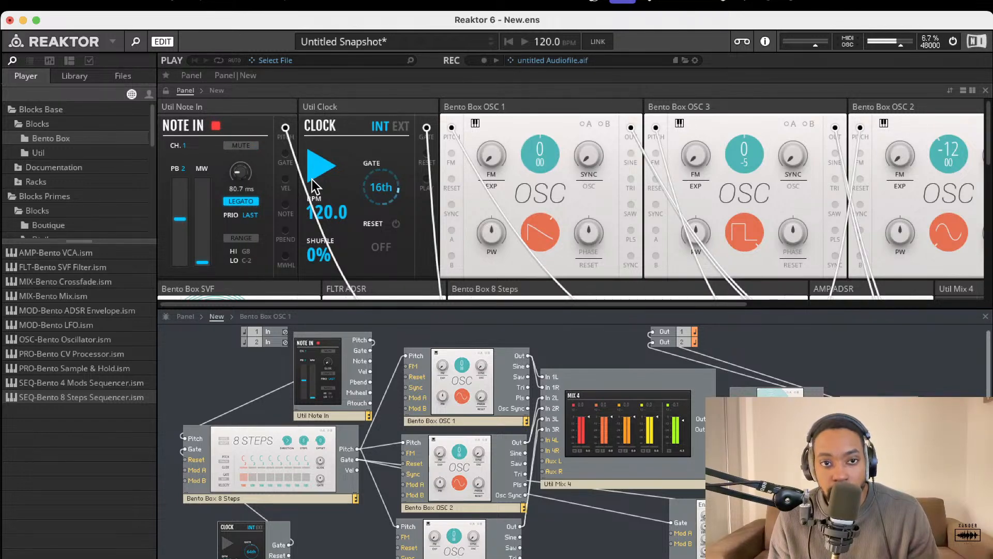
Try a glide of 1.96 s on the 8 Steps sequencer and reset the glide to its default.
scroll(315, 176, "down", 3)
scroll(326, 187, "down", 5)
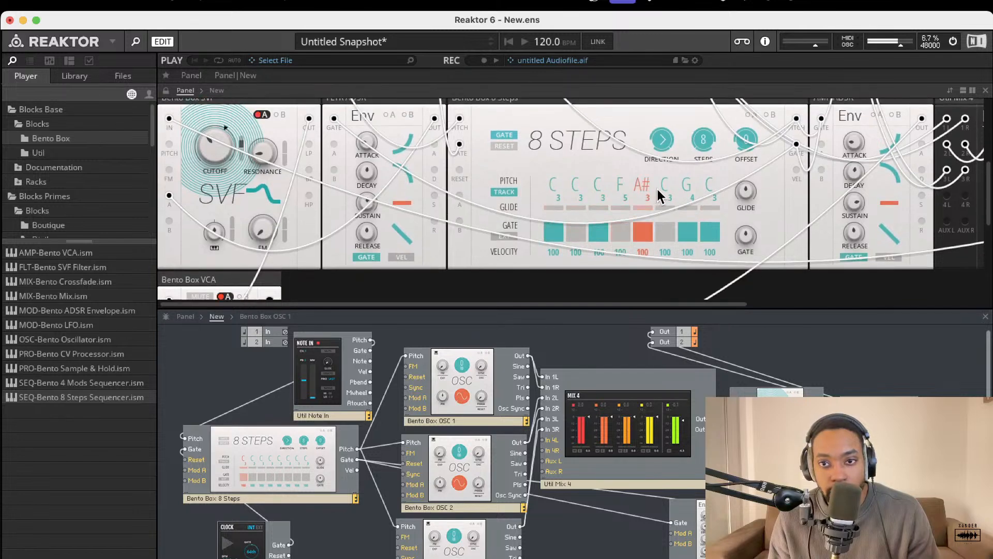
left_click_drag(744, 191, 732, 35)
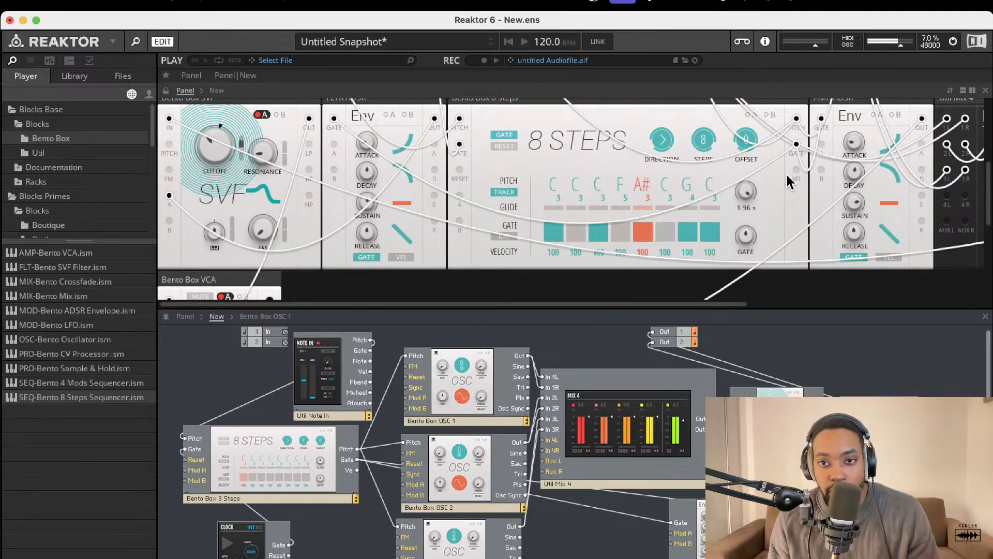
double_click(747, 194)
Shorten the 8 Steps gate length and turn audio processing off.
left_click_drag(745, 236, 717, 370)
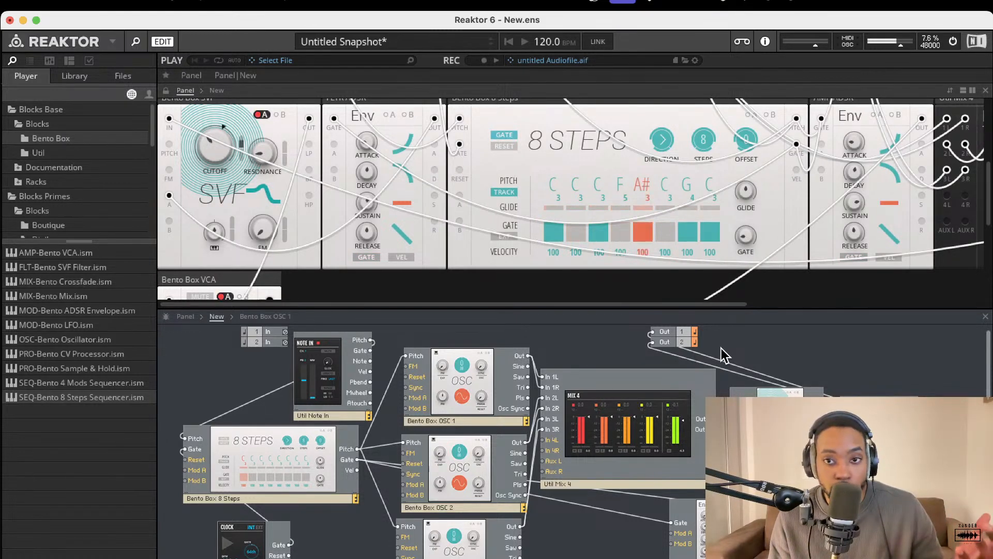
left_click_drag(721, 349, 724, 182)
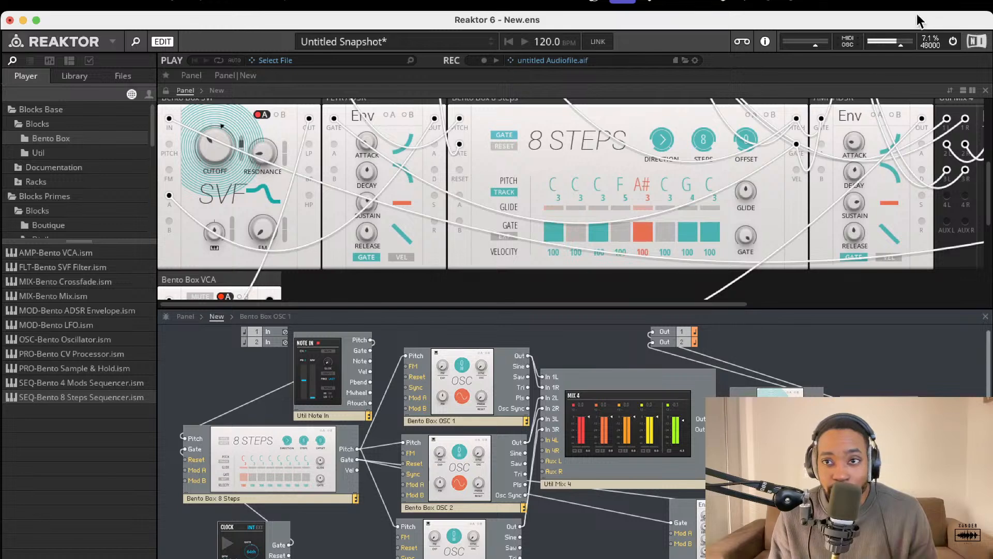
left_click(953, 41)
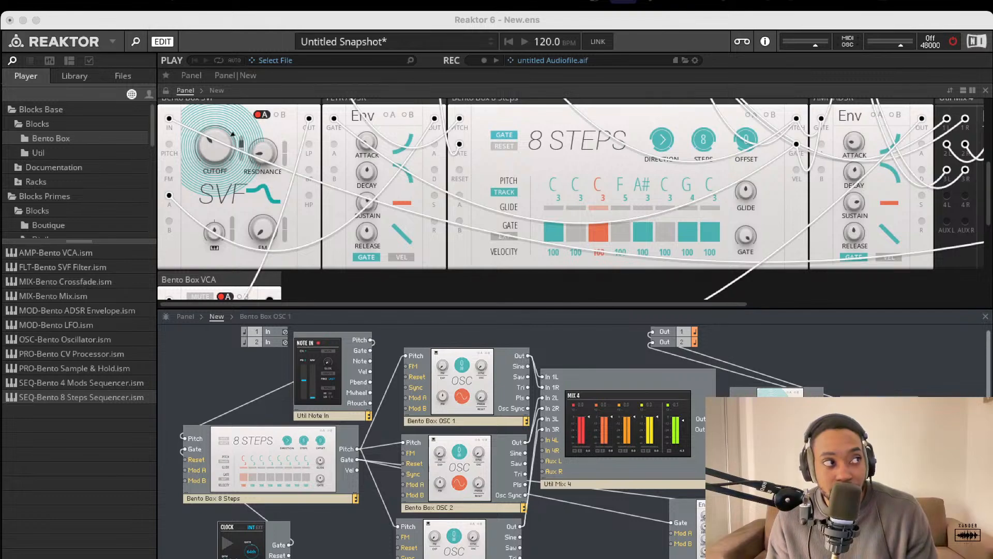
Move the Bento Box VCA panel up between the FLTR ADSR and 8 Steps panels.
scroll(405, 234, "up", 5)
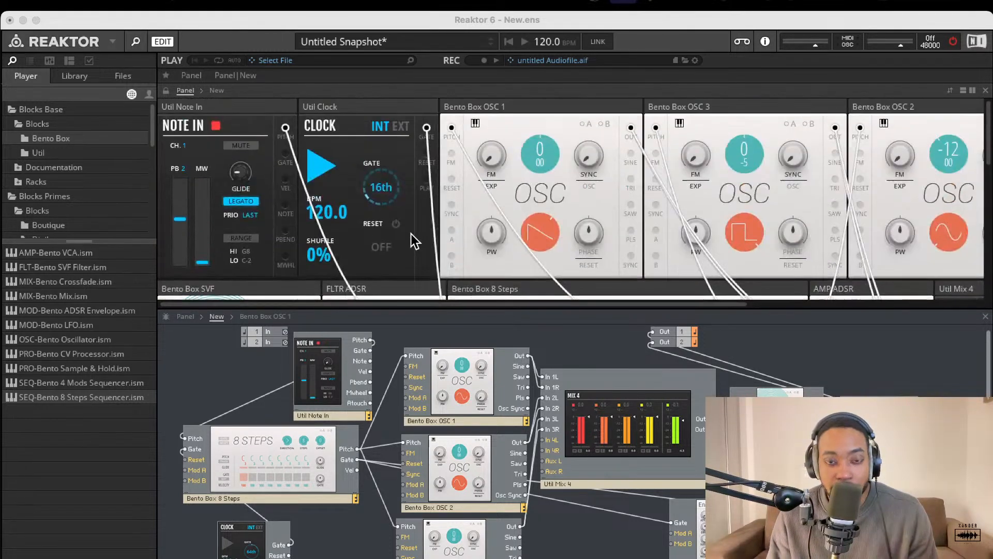
scroll(420, 218, "right", 3)
scroll(420, 215, "down", 5)
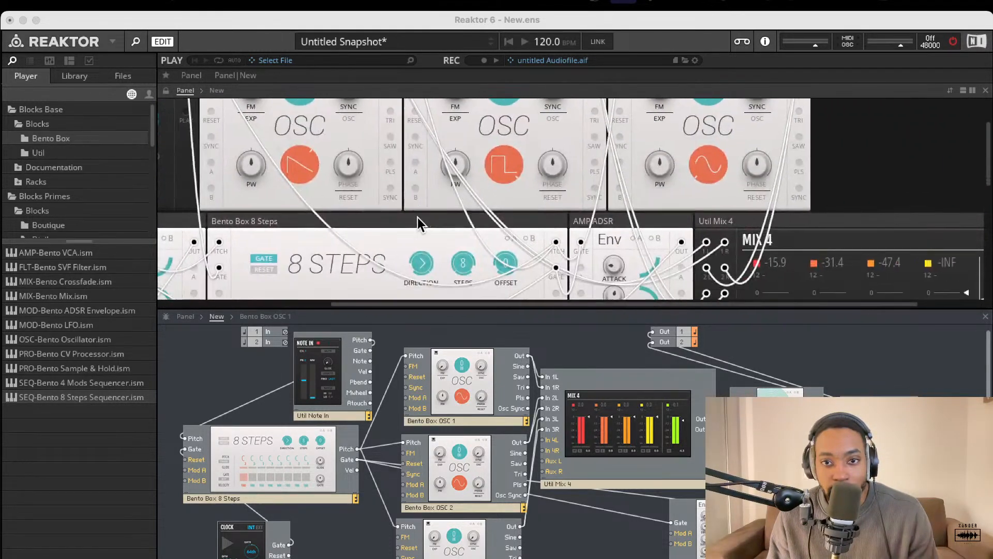
scroll(409, 216, "left", 4)
scroll(390, 223, "left", 1)
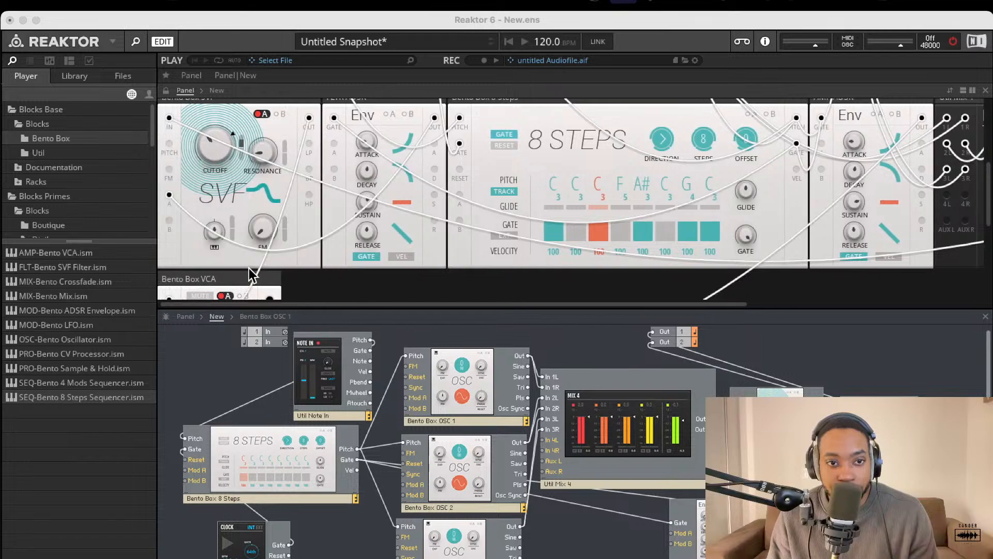
left_click_drag(225, 274, 848, 132)
scroll(822, 140, "right", 1)
scroll(803, 146, "up", 5)
scroll(838, 281, "down", 1)
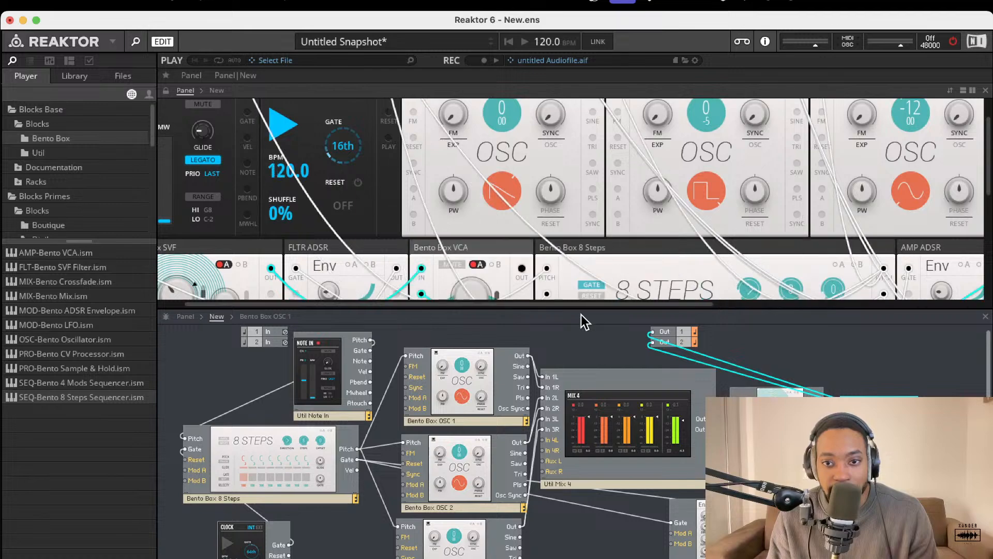
Move the Bento Box VCA panel down into its own row beneath the SVF and envelope panels.
scroll(574, 269, "down", 8)
scroll(572, 259, "up", 8)
left_click_drag(483, 137, 515, 317)
scroll(530, 279, "down", 5)
scroll(539, 264, "up", 10)
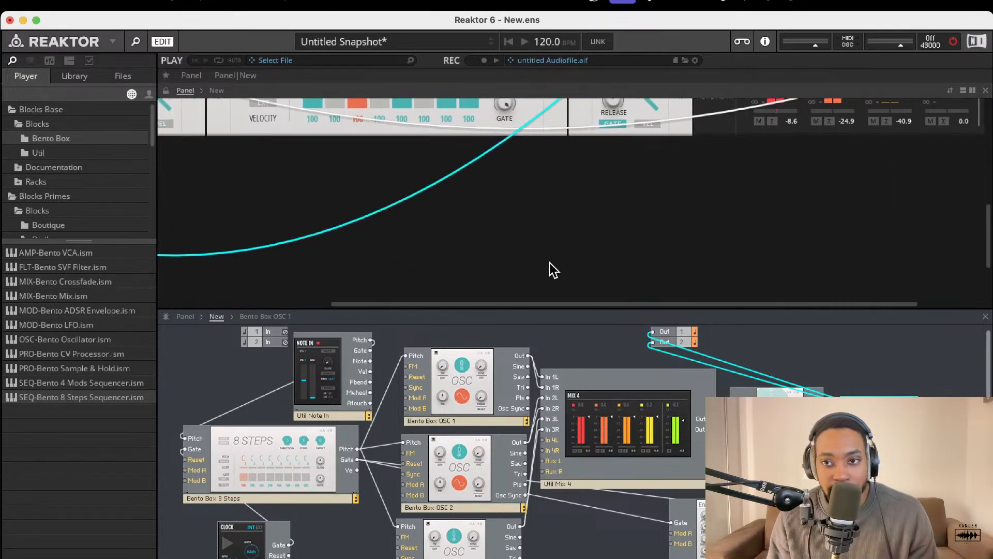
scroll(543, 259, "down", 3)
scroll(541, 259, "up", 1)
scroll(541, 258, "down", 3)
scroll(541, 258, "up", 5)
scroll(537, 229, "left", 5)
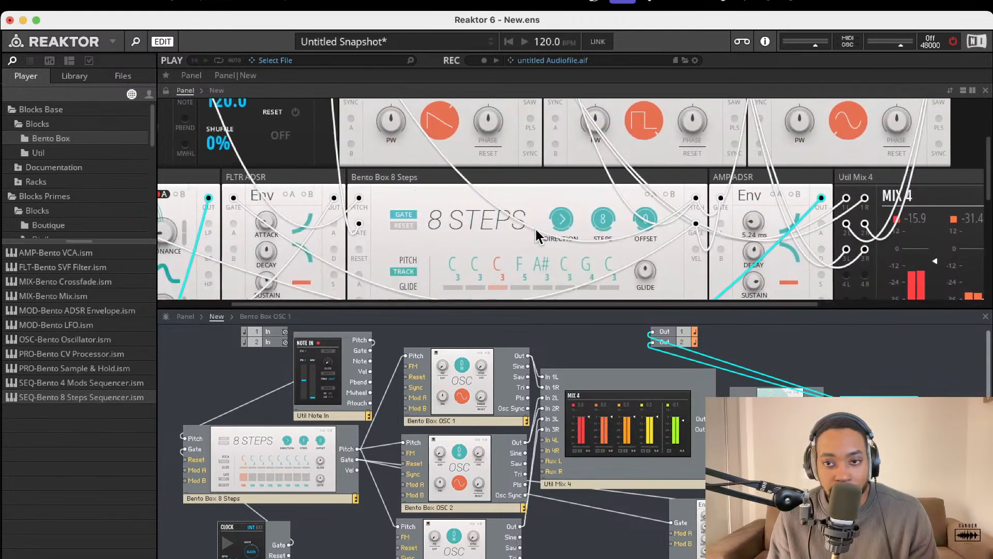
Move the 8 Steps panel up to the top row and place the Util Clock panel between Note In and 8 Steps.
scroll(558, 227, "left", 1)
left_click_drag(476, 179, 328, 65)
scroll(610, 145, "up", 2)
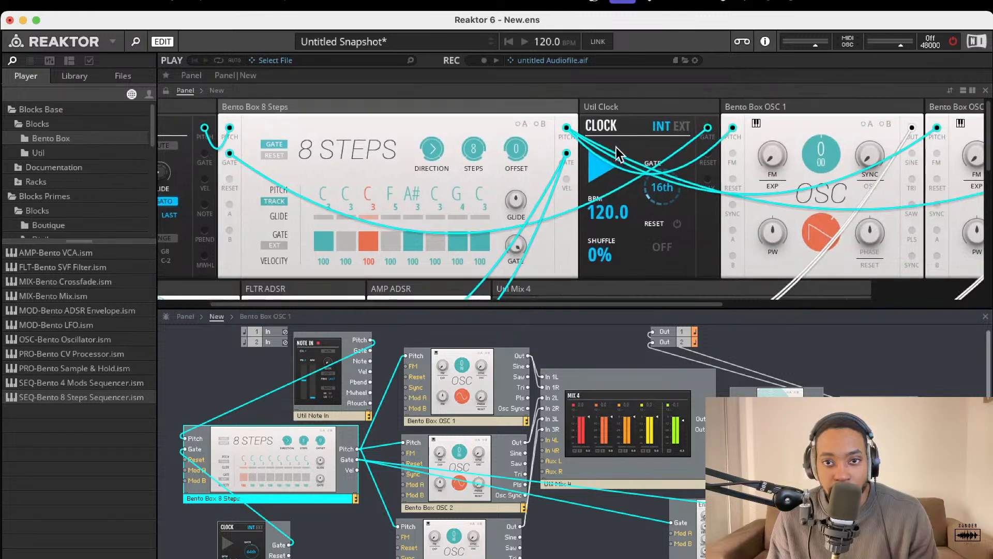
left_click_drag(648, 114, 278, 91)
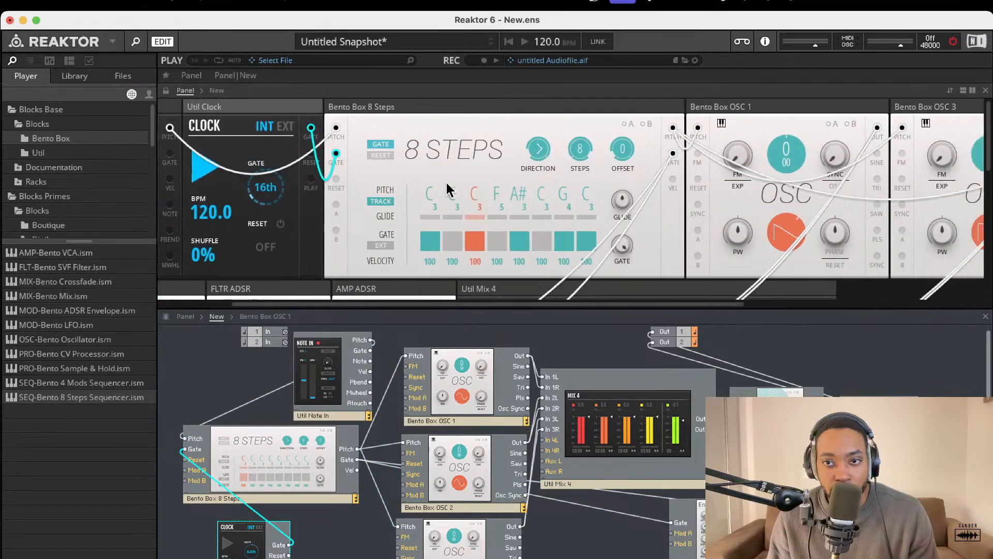
scroll(699, 193, "right", 5)
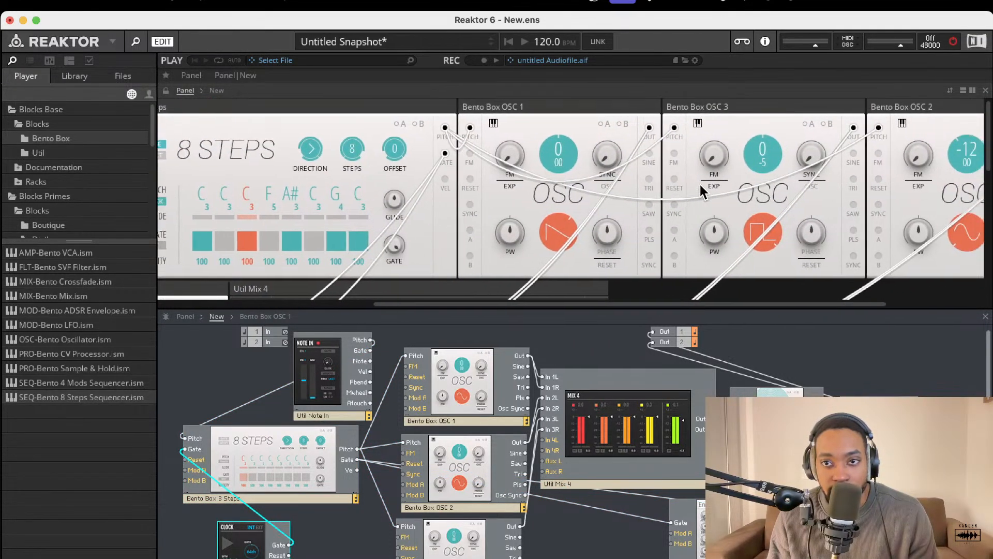
scroll(673, 165, "down", 1)
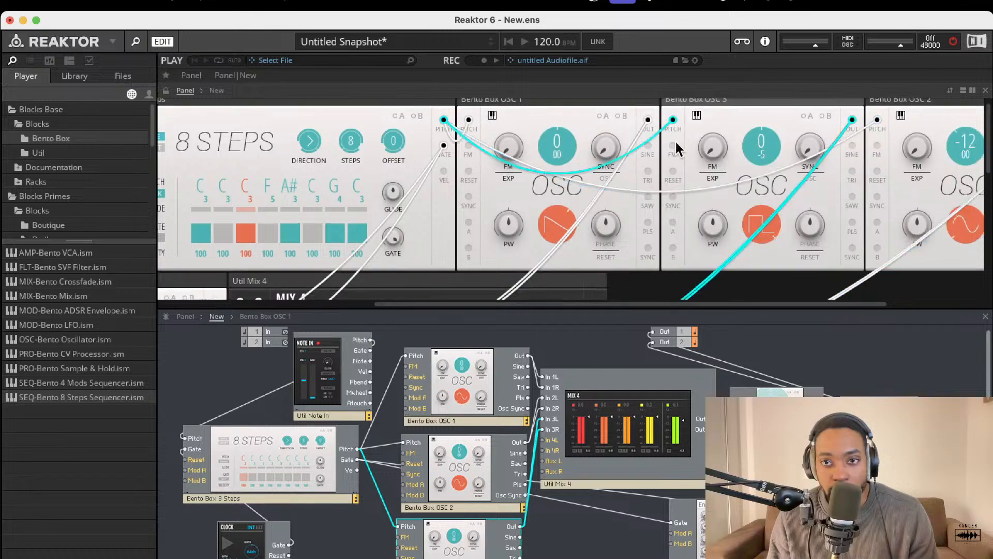
Move the AMP ADSR panel down into the lowest row, just before the Bento Box VCA panel.
scroll(637, 156, "left", 4)
scroll(638, 155, "left", 5)
scroll(587, 185, "down", 3)
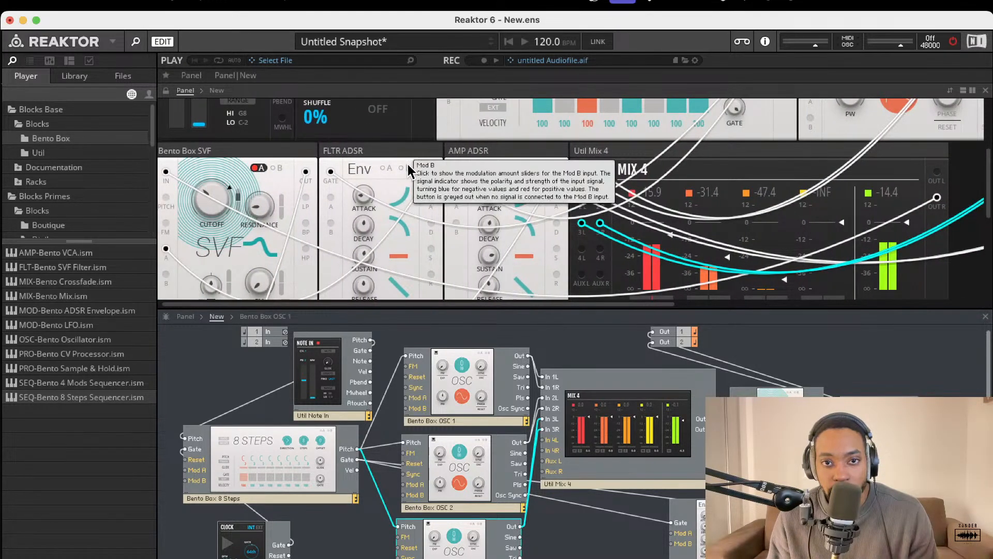
scroll(414, 170, "up", 1)
scroll(472, 187, "down", 1)
scroll(472, 185, "down", 1)
scroll(470, 182, "up", 1)
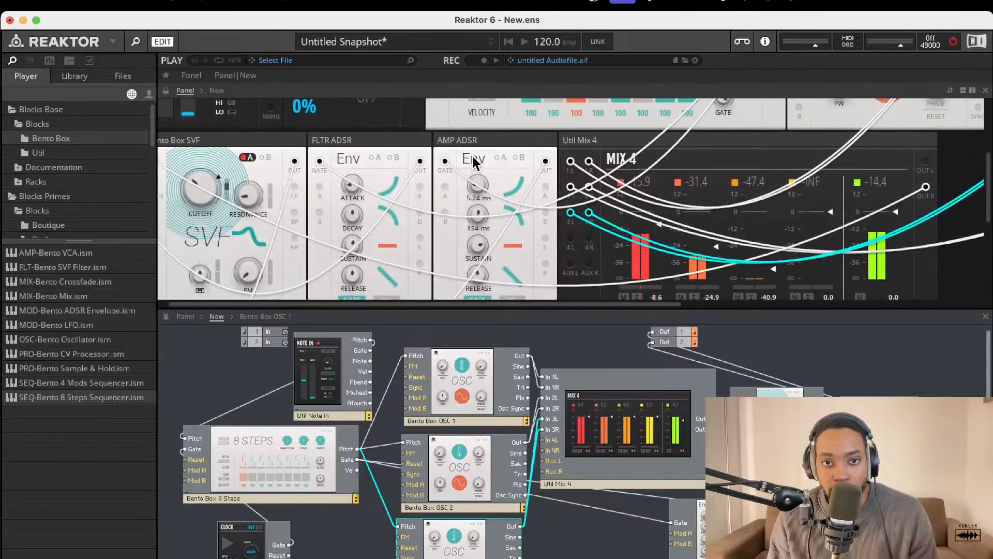
left_click_drag(488, 139, 225, 304)
scroll(279, 259, "down", 3)
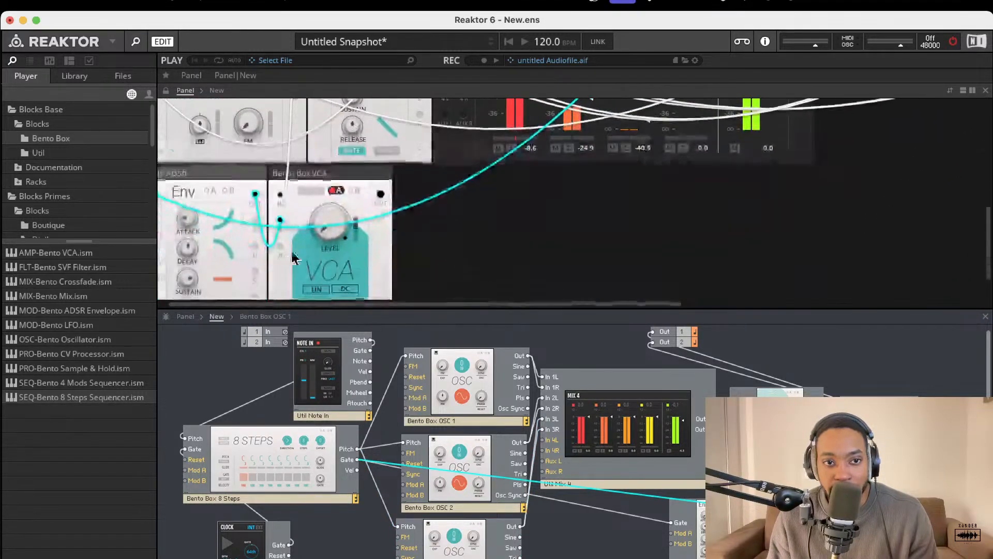
scroll(247, 218, "up", 1)
scroll(262, 225, "up", 3)
scroll(262, 224, "down", 1)
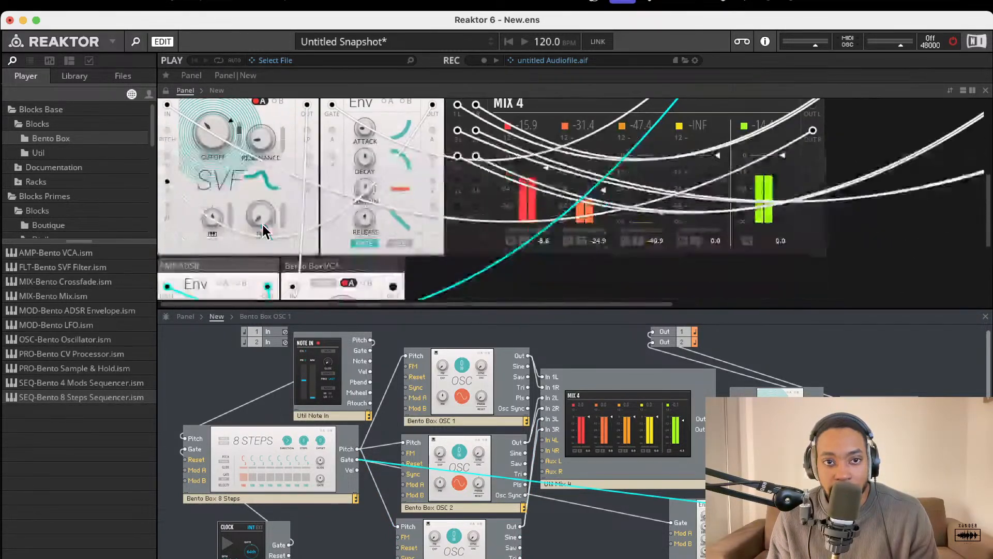
Move the AMP ADSR panel to the far side of the Bento Box VCA panel.
left_click_drag(219, 260, 475, 268)
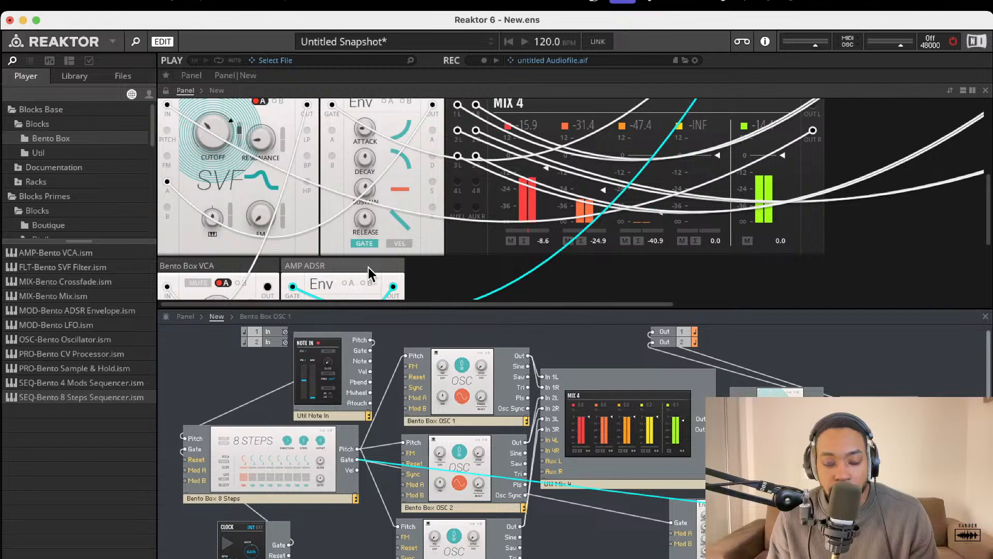
scroll(371, 273, "up", 3)
scroll(372, 273, "down", 2)
scroll(382, 235, "up", 3)
scroll(382, 235, "down", 1)
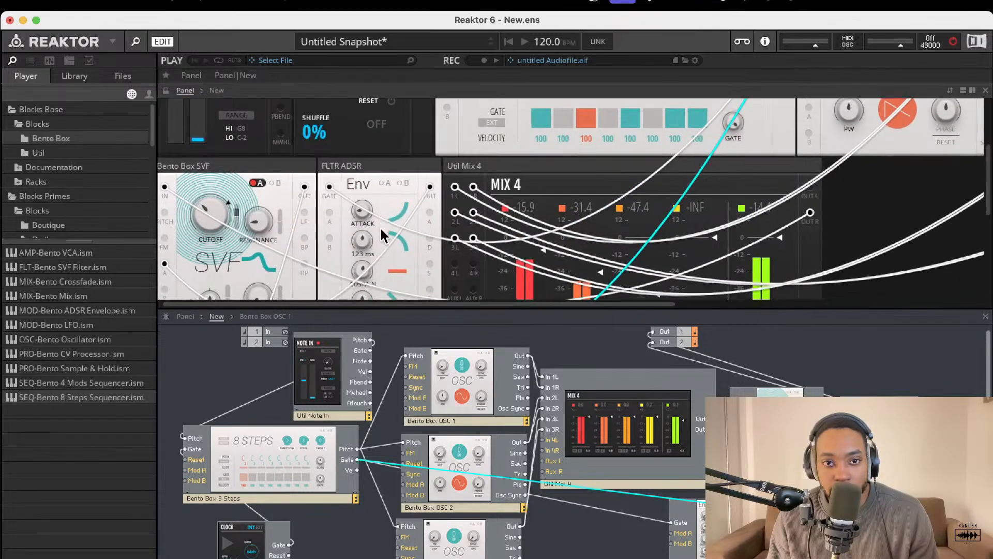
Place the FLTR ADSR panel before the Bento Box SVF and the AMP ADSR panel before the Bento Box VCA.
left_click_drag(395, 173, 197, 159)
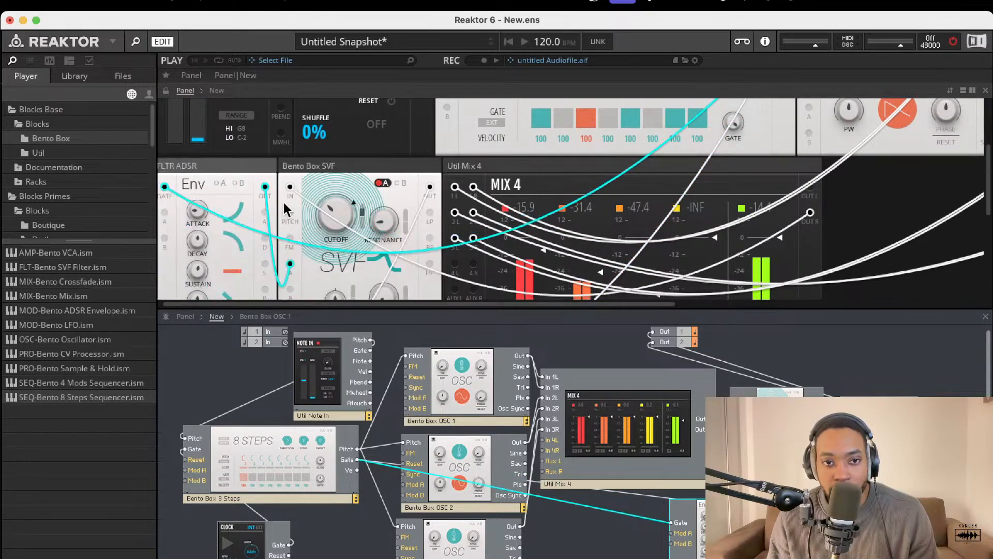
scroll(282, 199, "down", 5)
left_click_drag(329, 130, 172, 125)
scroll(239, 164, "up", 1)
scroll(239, 165, "up", 5)
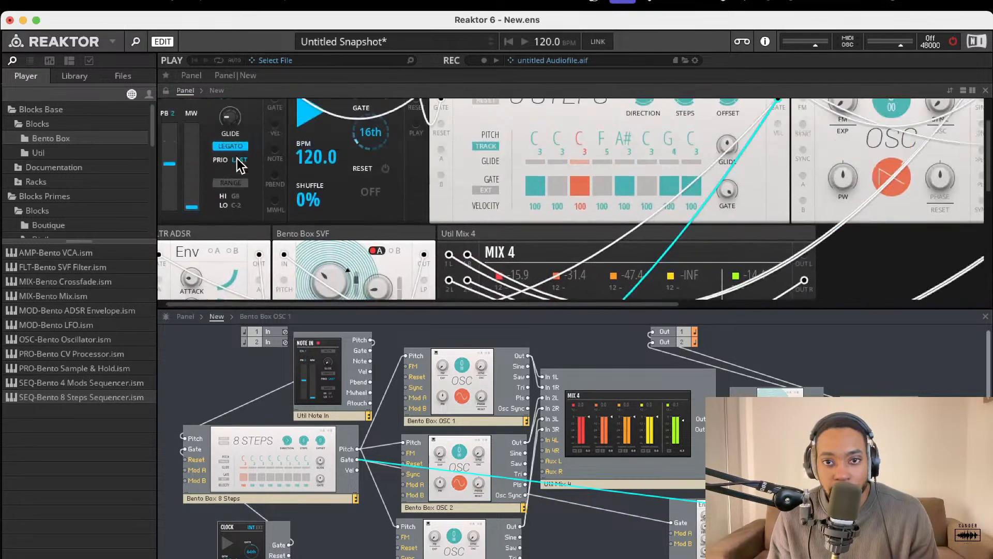
Swap the two panes to examine the block wiring in the structure view, and swap them back.
scroll(321, 199, "right", 5)
scroll(321, 200, "up", 3)
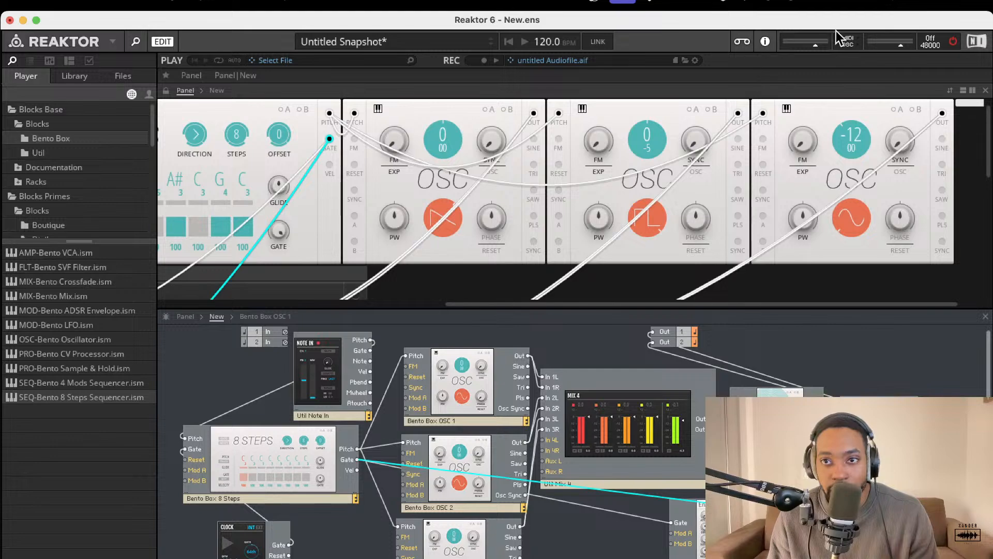
left_click(950, 90)
scroll(665, 203, "down", 3)
scroll(663, 202, "up", 3)
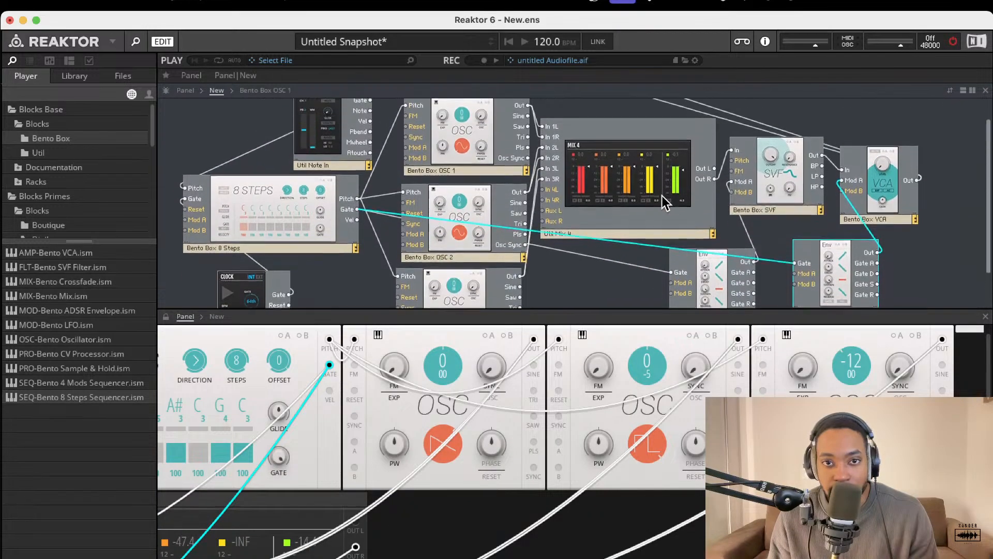
scroll(662, 196, "down", 3)
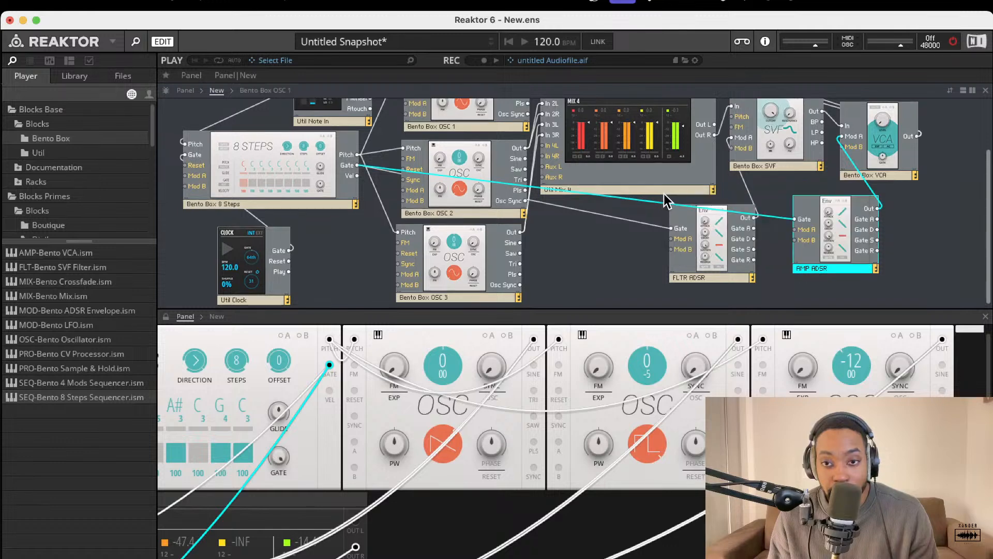
scroll(662, 196, "up", 2)
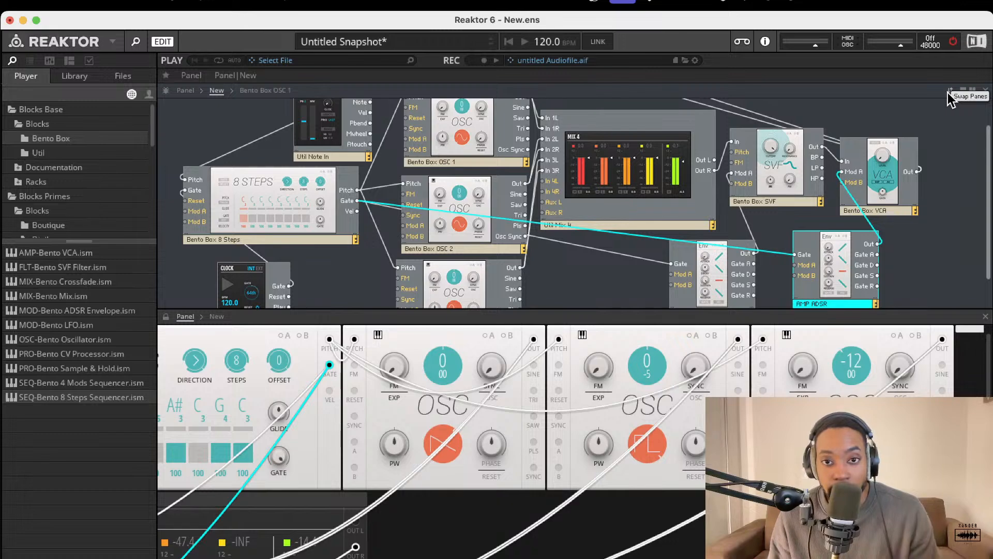
scroll(868, 168, "down", 2)
scroll(868, 164, "up", 2)
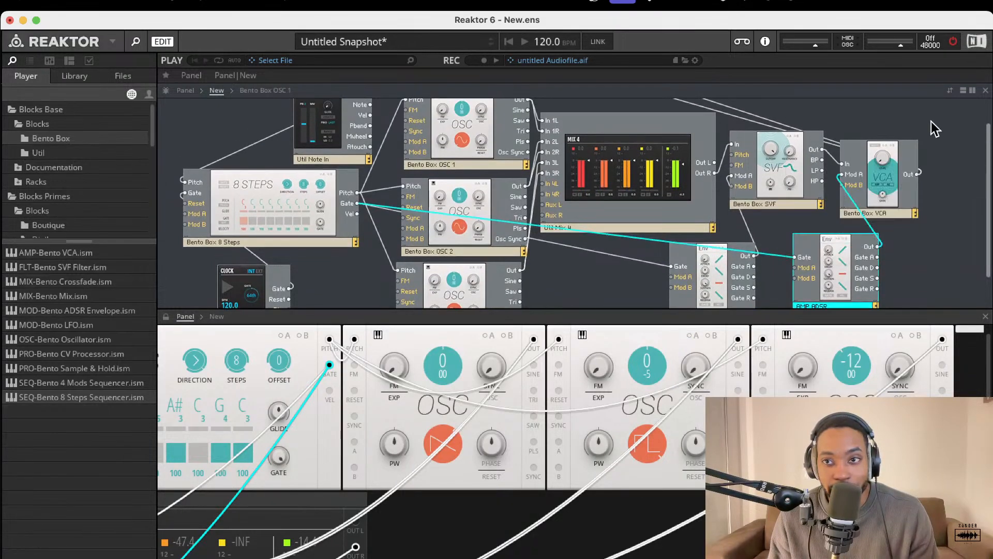
left_click(950, 90)
scroll(589, 163, "down", 2)
scroll(588, 163, "down", 5)
scroll(587, 166, "left", 10)
scroll(588, 166, "up", 7)
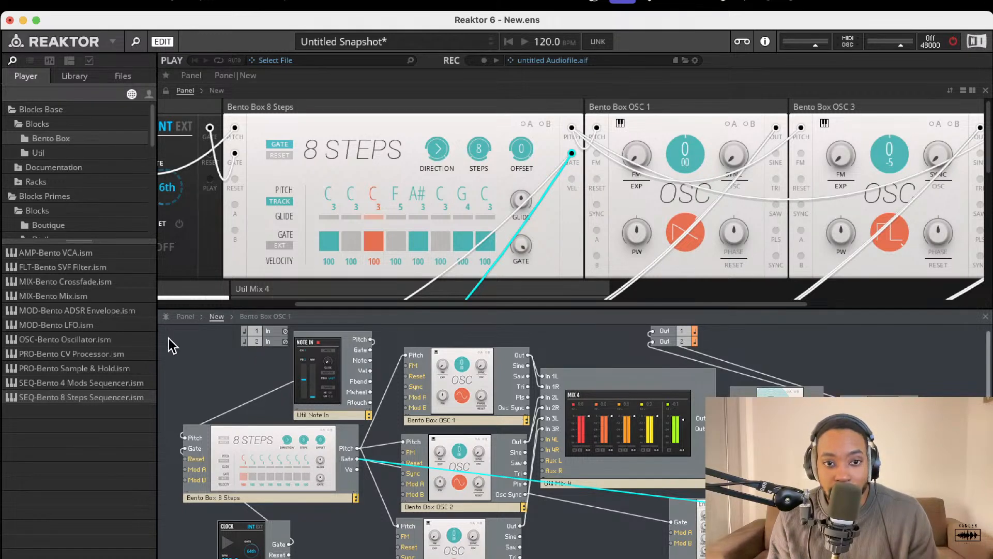
Browse the Util, Bento Box and Boutique block folders and look through the other Blocks Primes folders in the library.
left_click(38, 153)
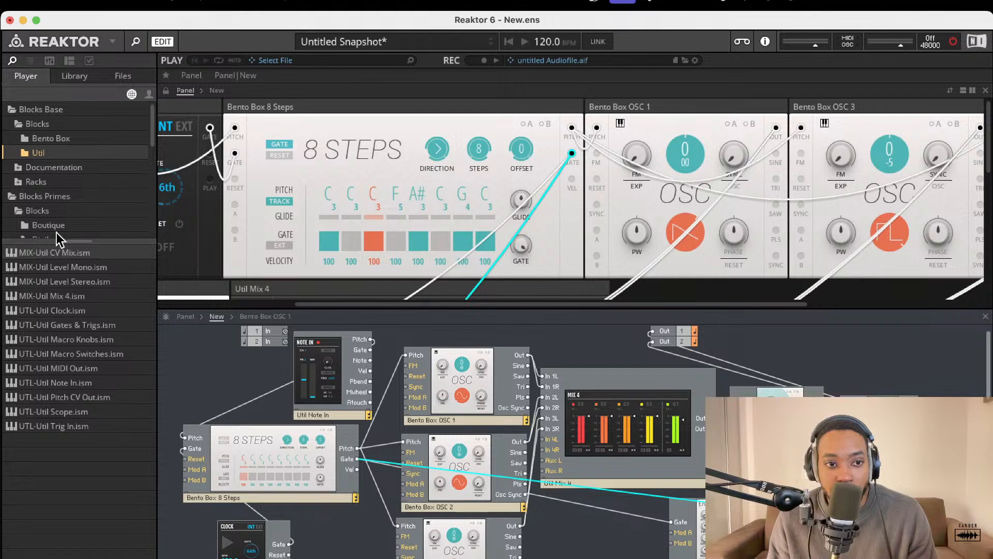
key("Up")
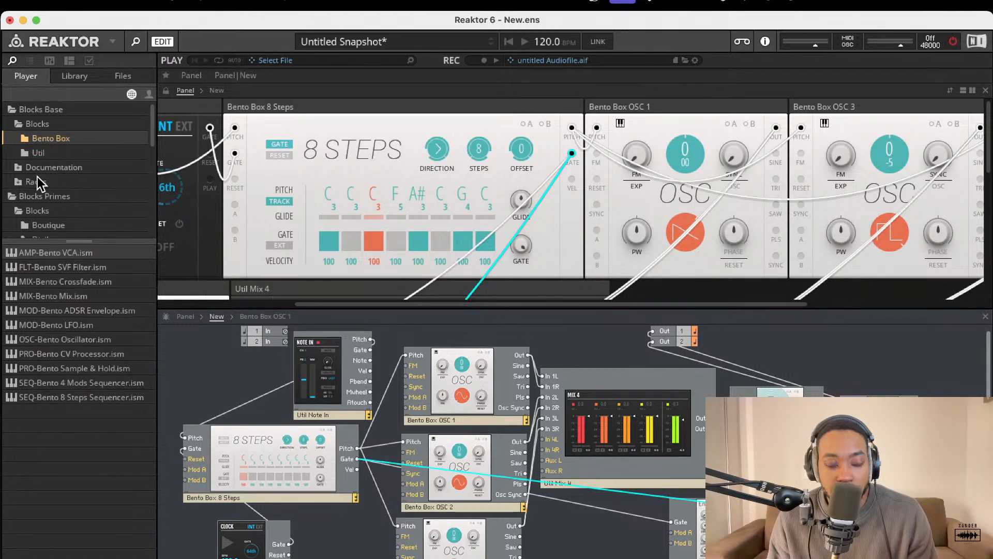
scroll(52, 191, "down", 3)
left_click(43, 153)
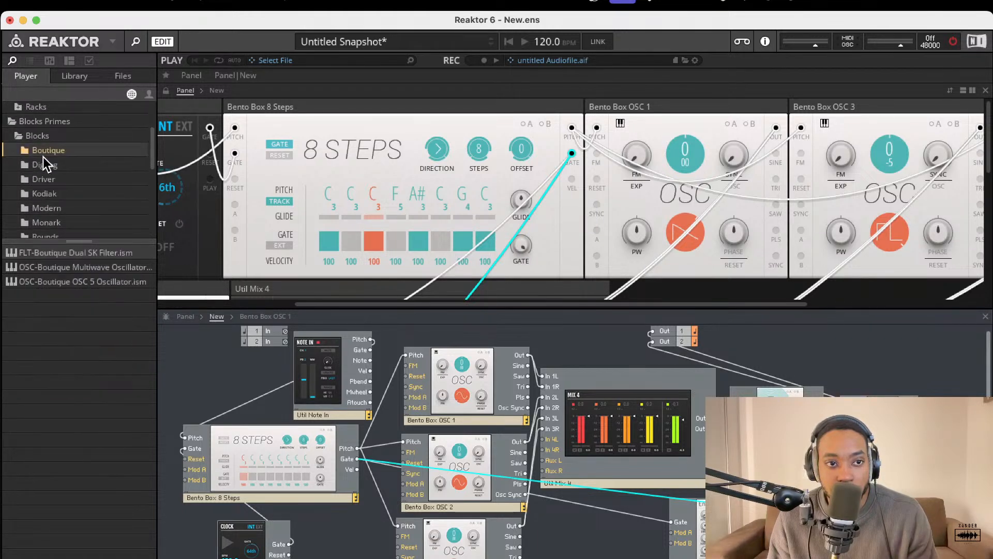
scroll(44, 160, "down", 3)
scroll(47, 207, "down", 1)
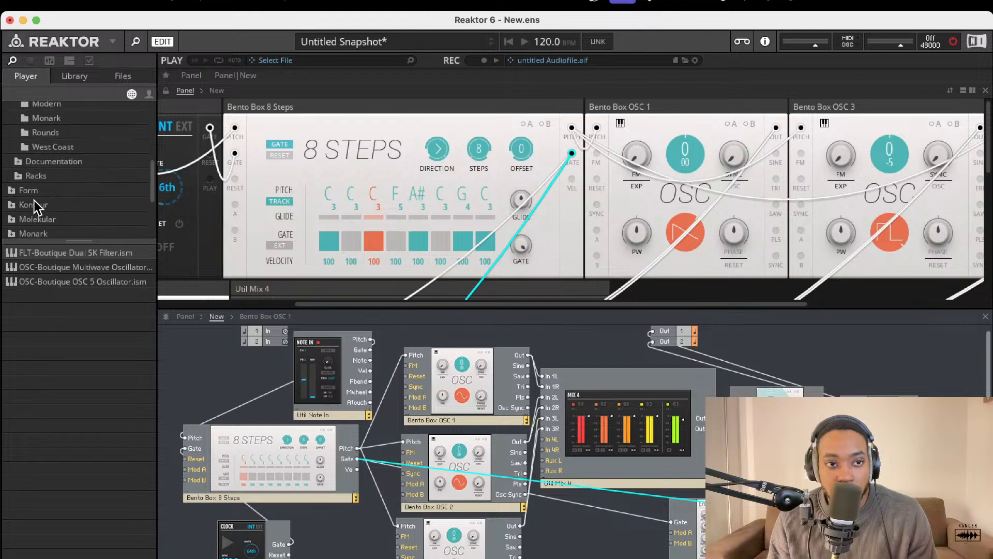
scroll(23, 185, "up", 5)
left_click(44, 139)
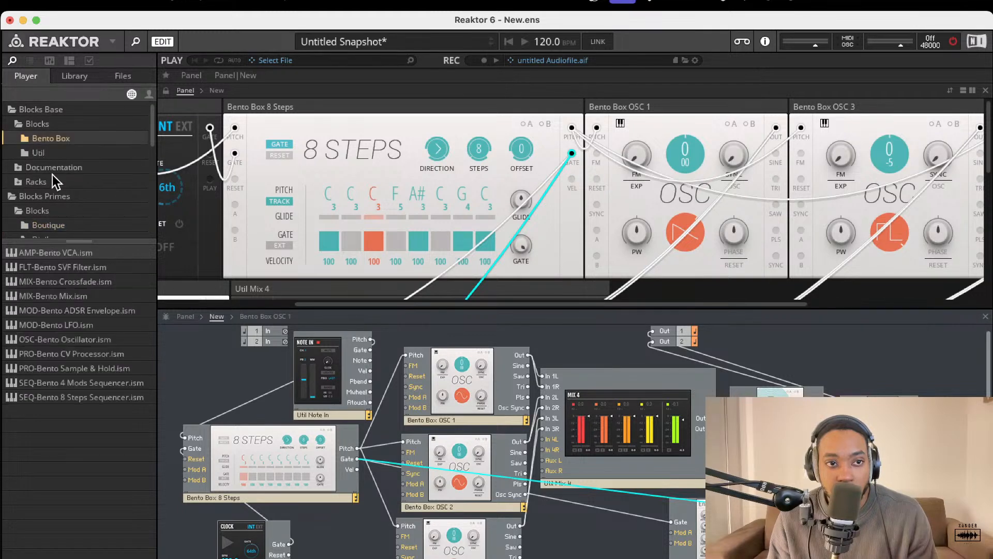
scroll(60, 230, "down", 4)
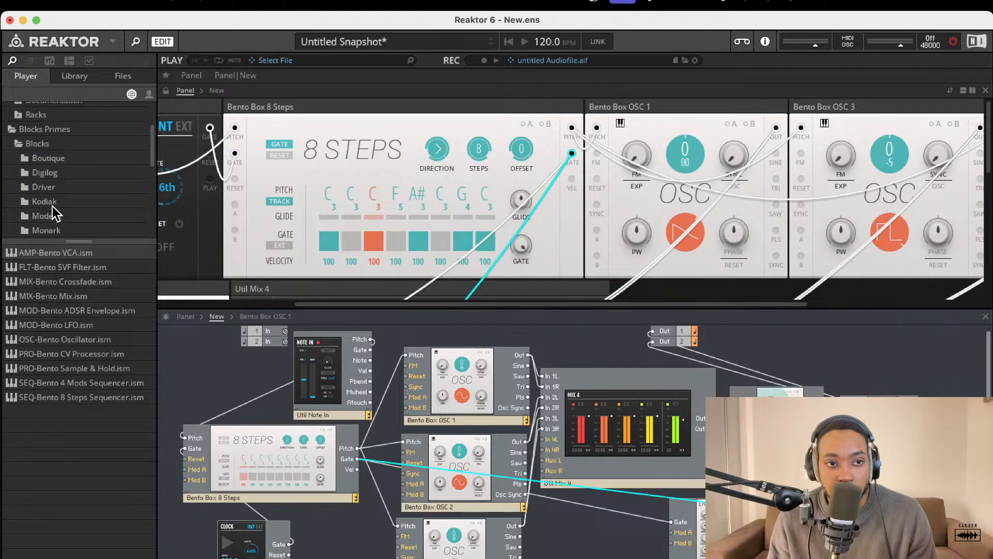
scroll(52, 218, "down", 1)
Add the Rounds Delay block from the Rounds folder to the structure after the VCA and wire the VCA output into its inputs.
left_click(51, 210)
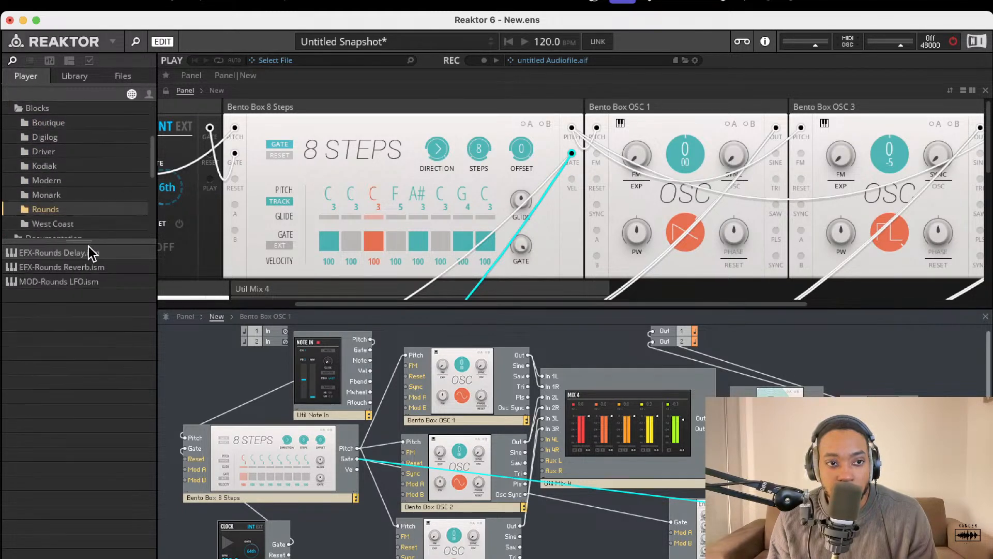
left_click(65, 268)
left_click_drag(60, 257, 904, 374)
scroll(911, 392, "right", 1)
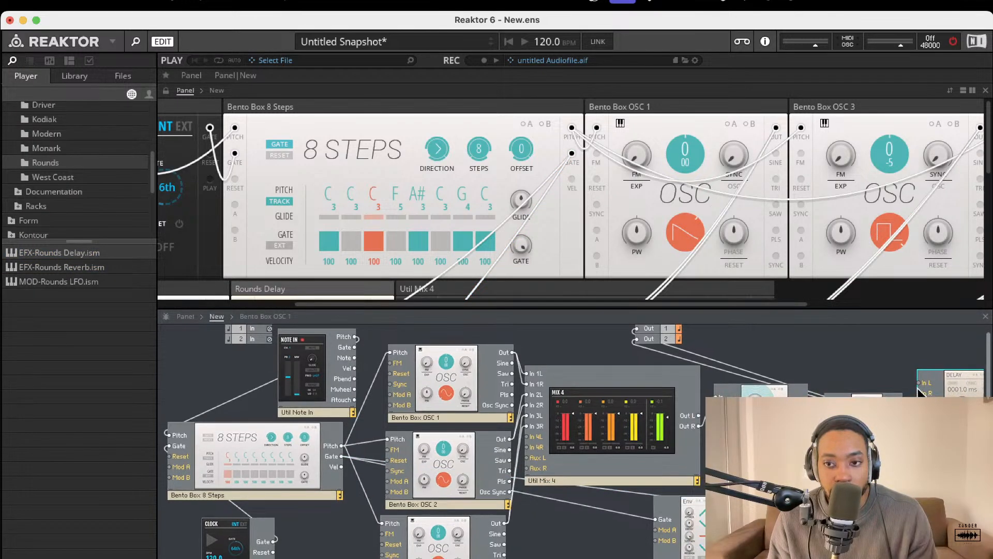
left_click_drag(918, 384, 919, 383)
Connect the Rounds Delay outputs to the instrument's Out 1 and Out 2 and turn audio processing on.
left_click_drag(901, 421, 591, 339)
scroll(926, 396, "right", 2)
left_click_drag(973, 411, 584, 349)
left_click(953, 42)
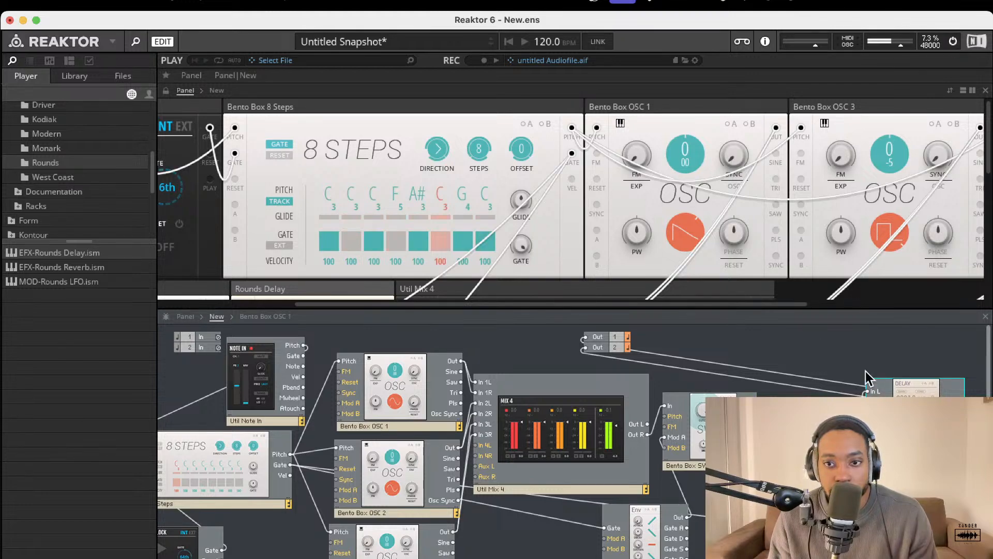
Raise the Rounds Delay mix almost to its maximum.
scroll(675, 194, "down", 5)
scroll(320, 287, "down", 4)
scroll(301, 212, "up", 2)
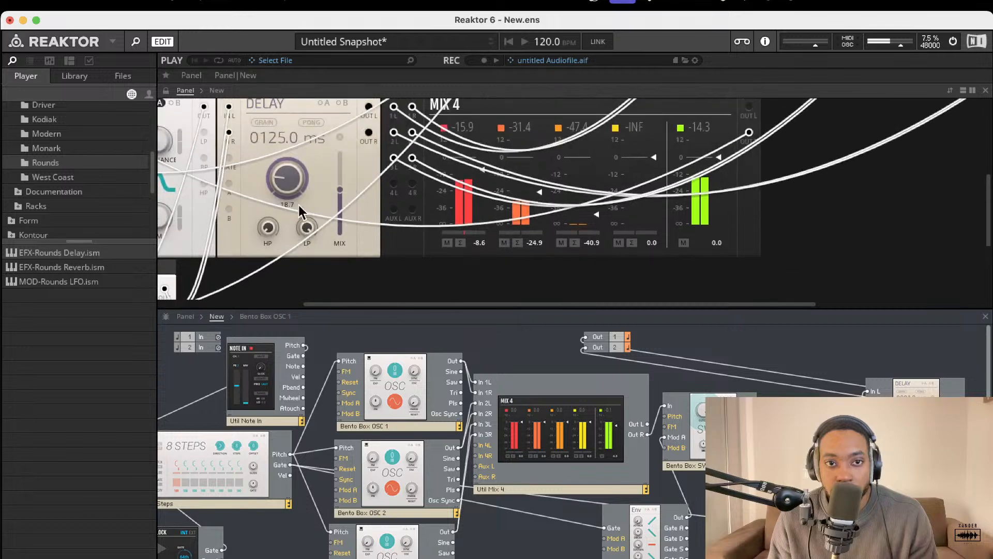
scroll(372, 225, "up", 2)
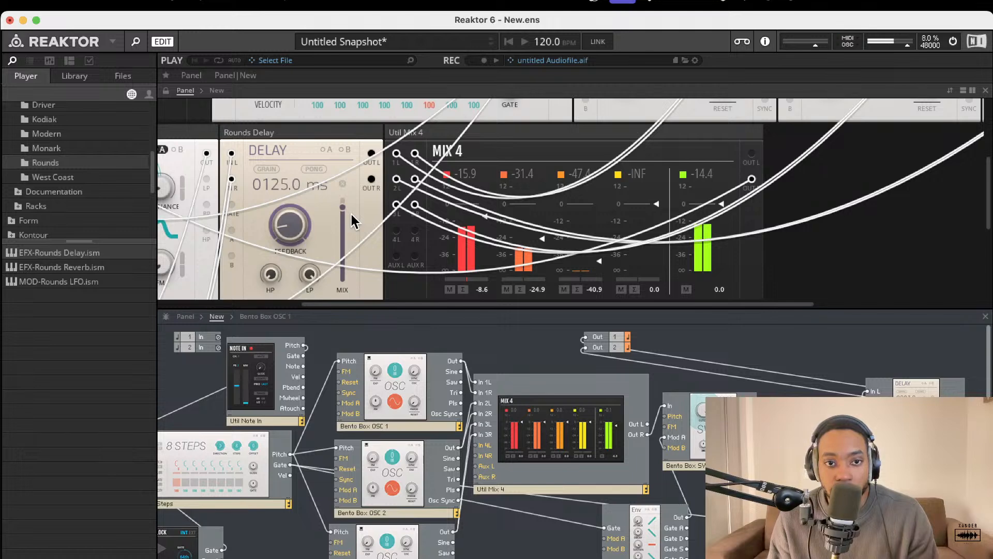
Raise the Rounds Delay feedback slightly and enable its Pong mode.
scroll(284, 178, "up", 5)
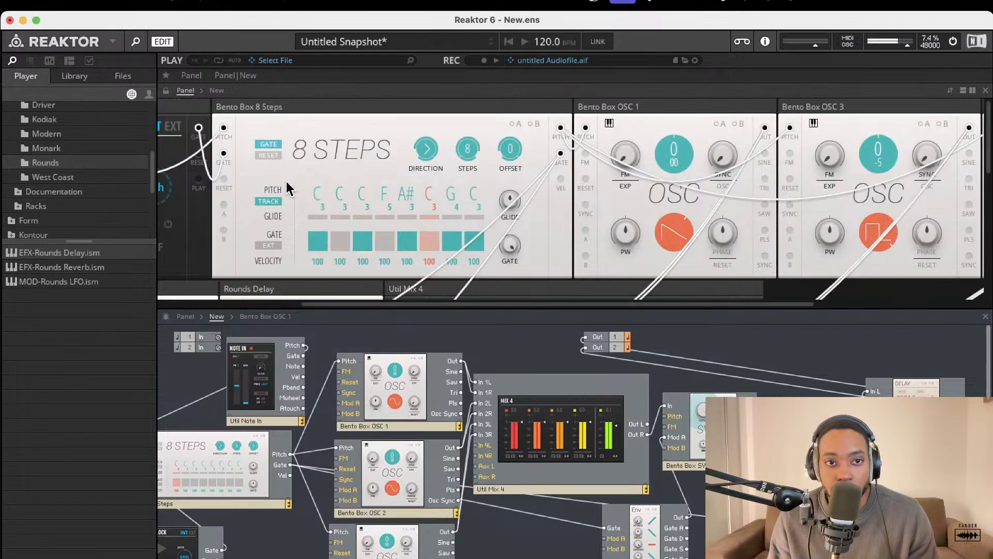
scroll(286, 178, "left", 6)
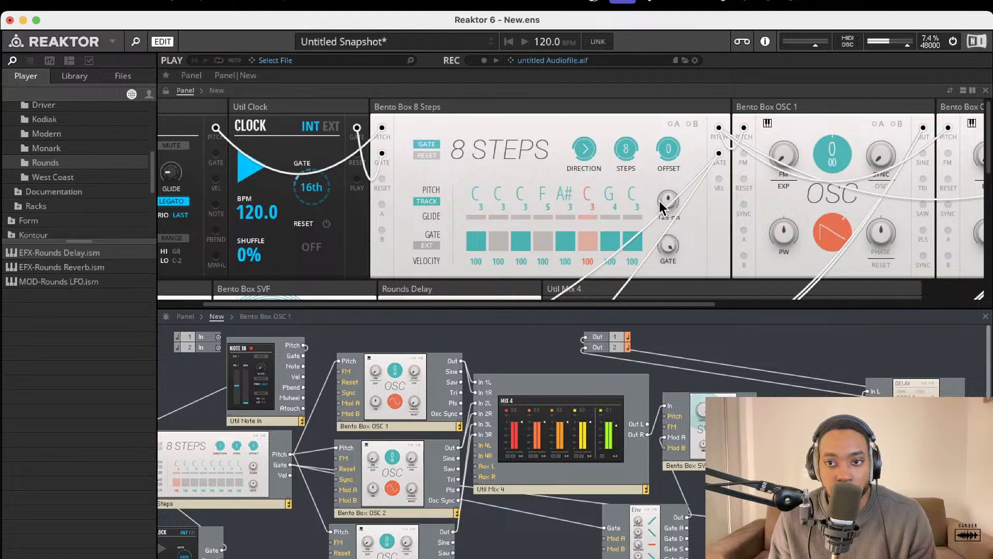
scroll(661, 203, "down", 6)
scroll(681, 202, "up", 6)
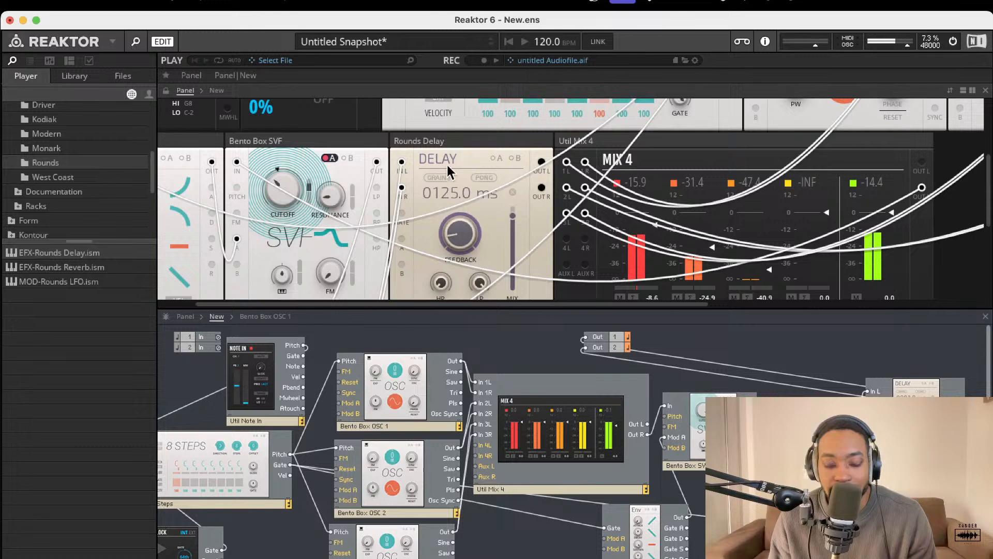
left_click_drag(452, 223, 477, 172)
left_click(485, 176)
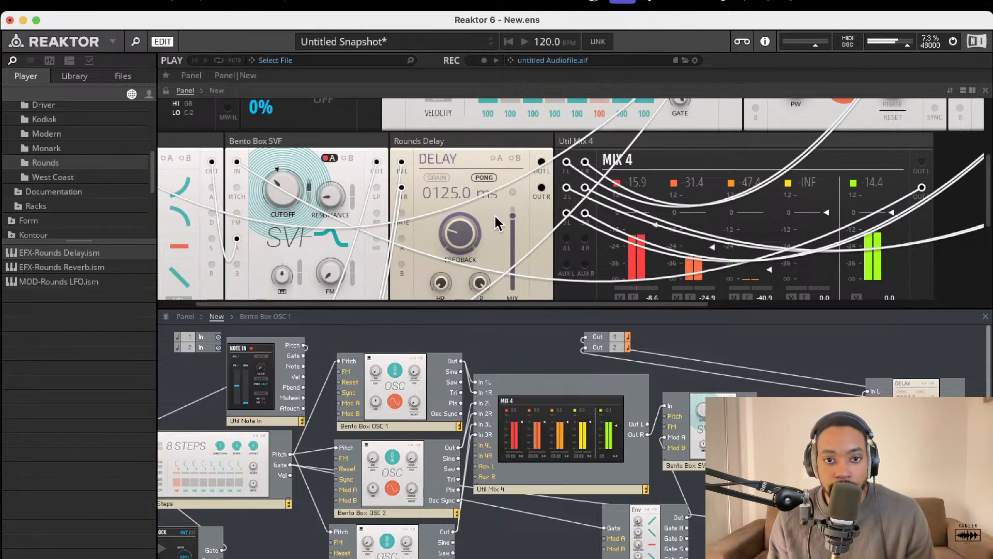
Slow the Util Clock's tempo down from its current setting and settle it at 89 BPM.
scroll(585, 147, "up", 3)
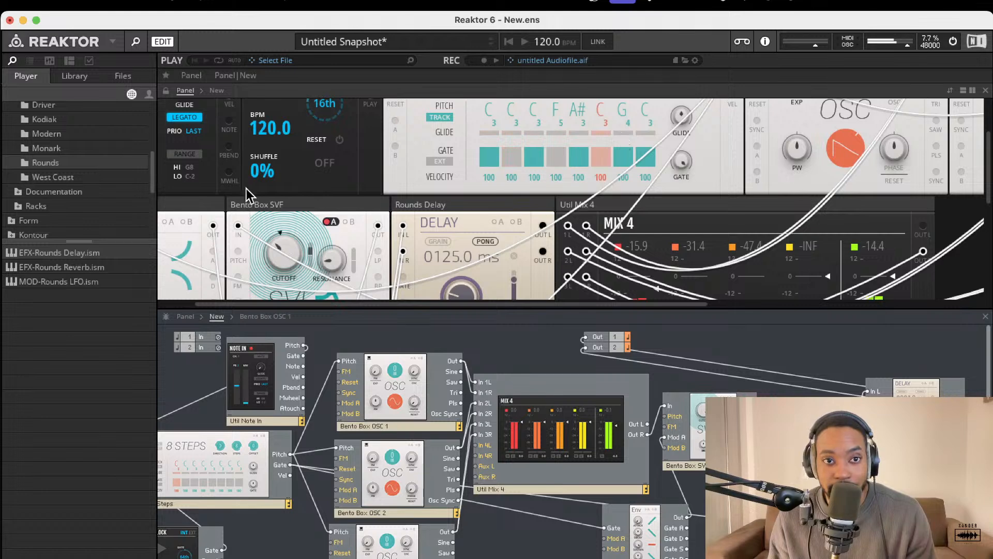
left_click_drag(262, 123, 270, 153)
scroll(352, 154, "up", 3)
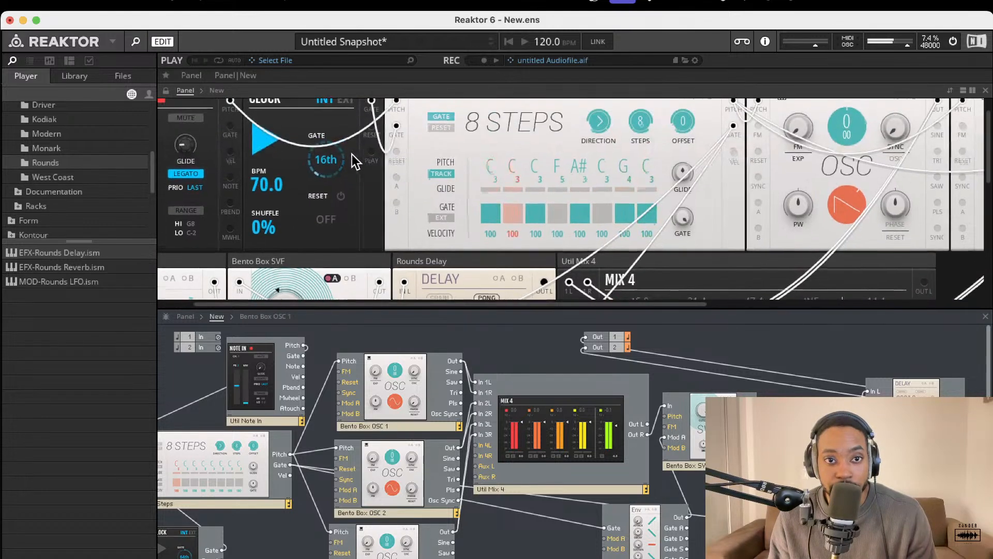
left_click_drag(279, 205, 268, 174)
Raise the pulse width of the square-wave oscillator Bento Box OSC 3 to 78.
scroll(847, 138, "right", 5)
scroll(823, 151, "right", 8)
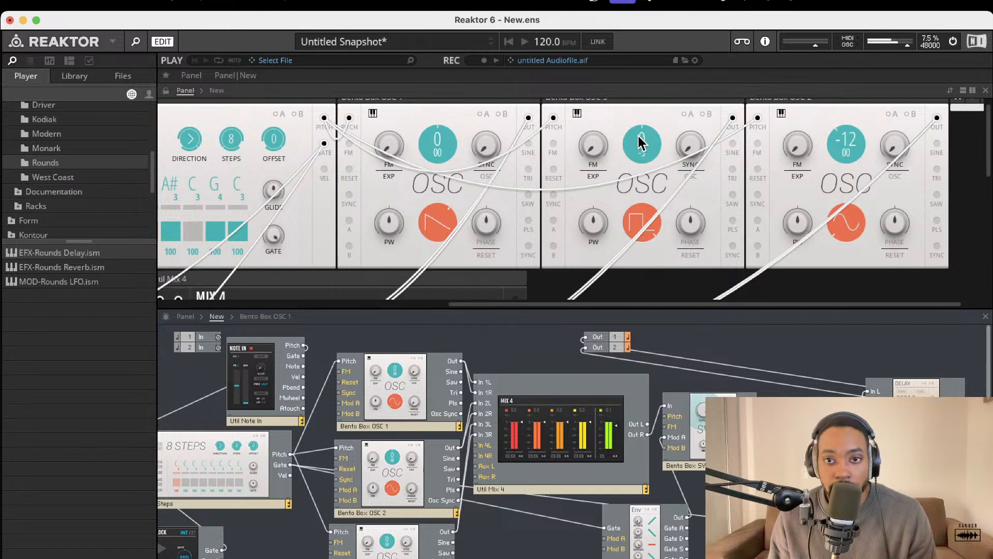
left_click_drag(622, 178, 607, 235)
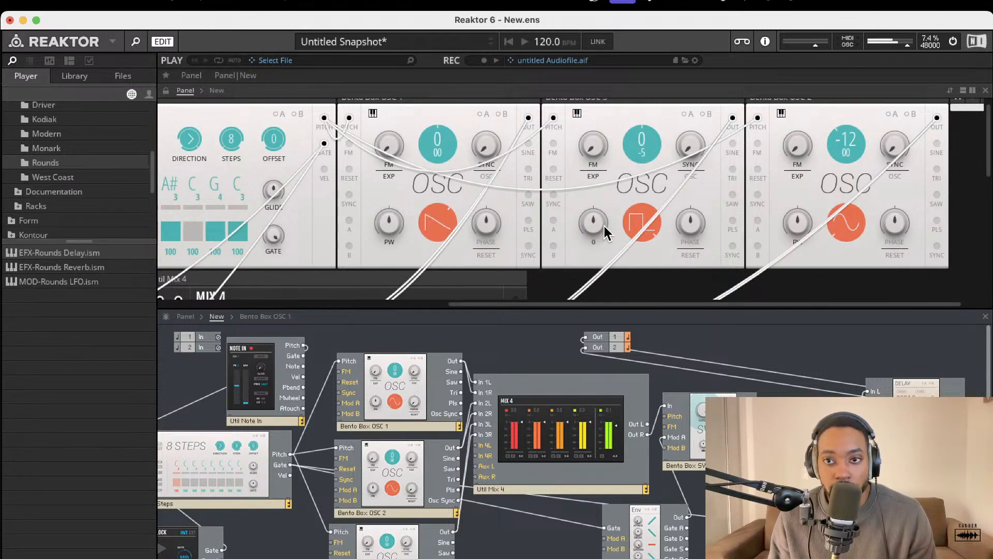
left_click_drag(603, 223, 600, 160)
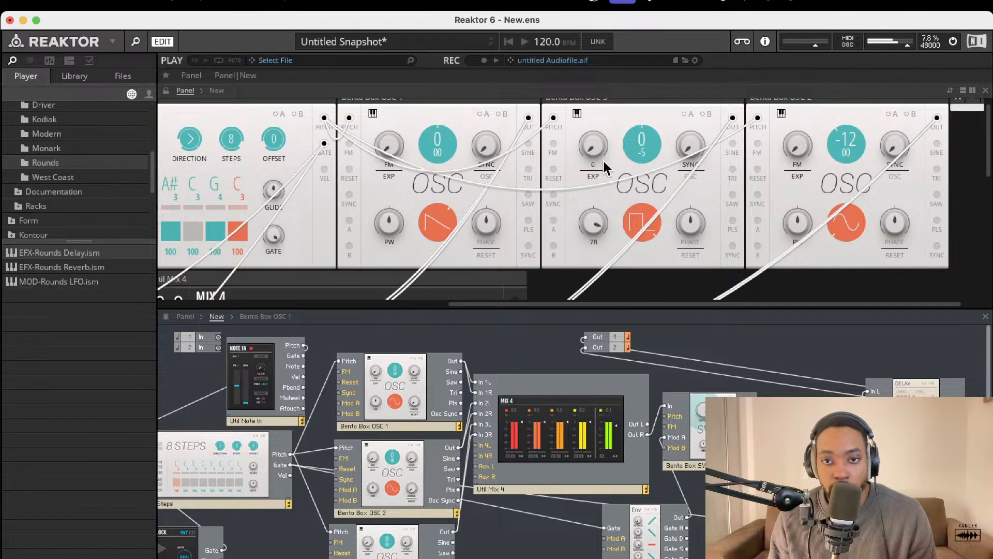
Raise the third channel's fader in Util Mix 4 slightly, to a level of -40.4.
scroll(598, 167, "down", 5)
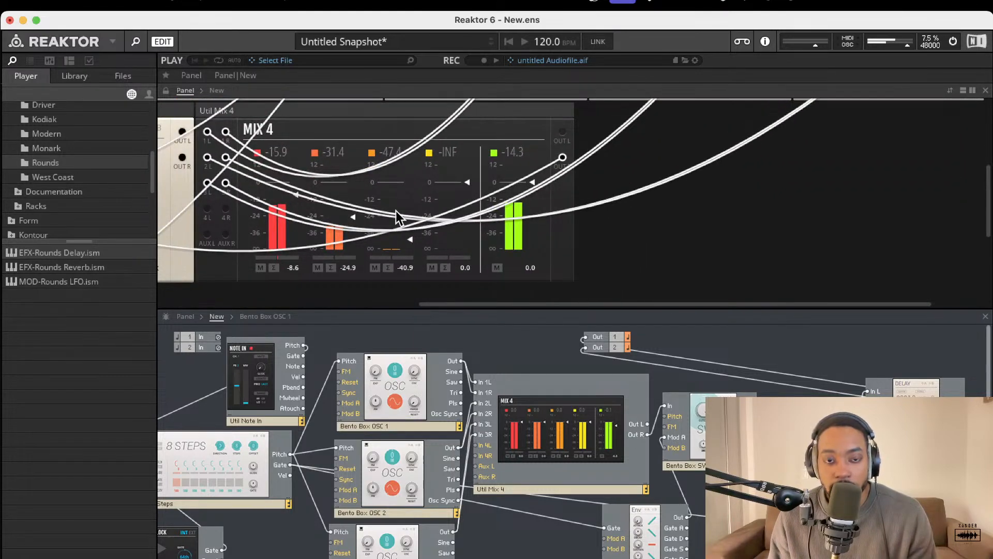
scroll(382, 213, "up", 4)
scroll(383, 212, "up", 5)
scroll(456, 202, "right", 1)
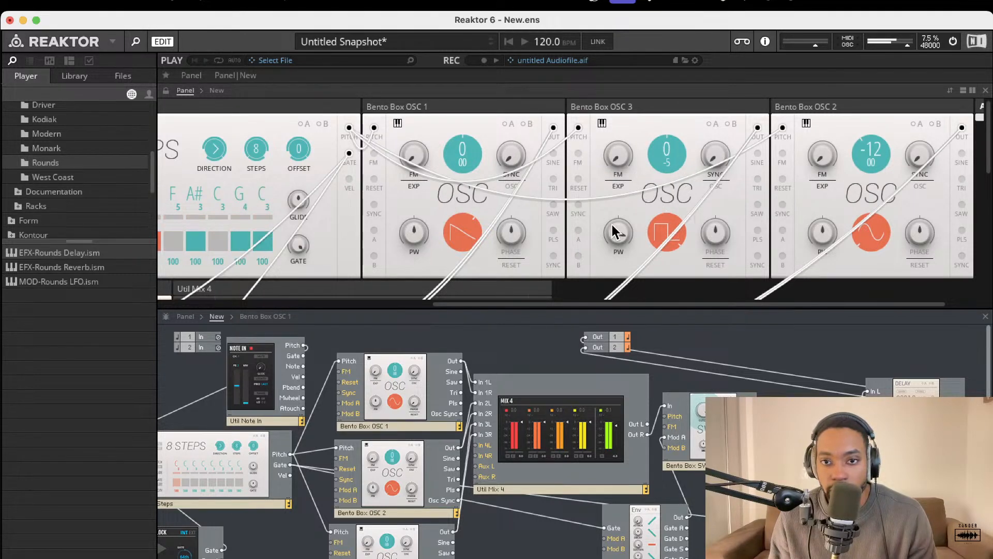
scroll(533, 200, "down", 5)
scroll(533, 200, "left", 1)
scroll(532, 202, "left", 3)
scroll(549, 207, "up", 1)
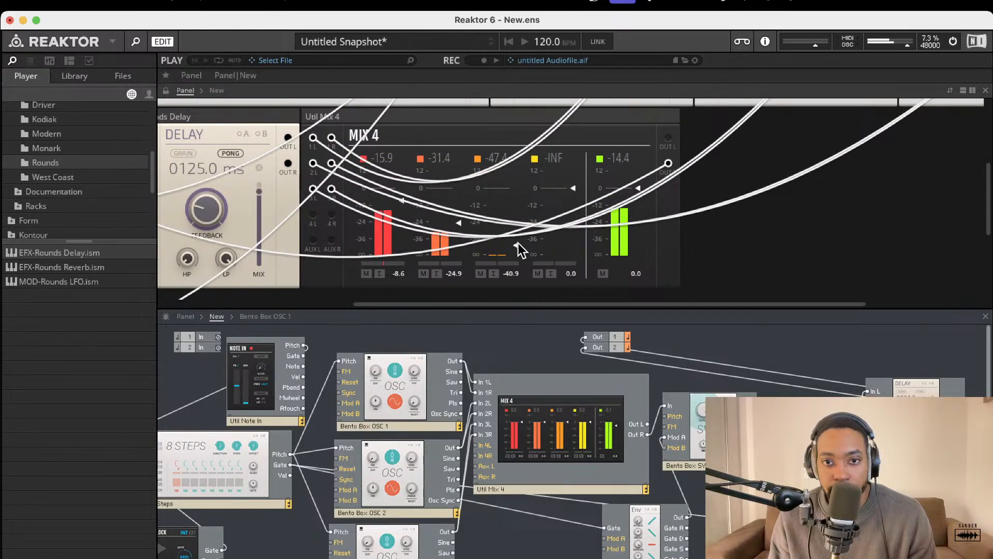
left_click_drag(517, 243, 520, 243)
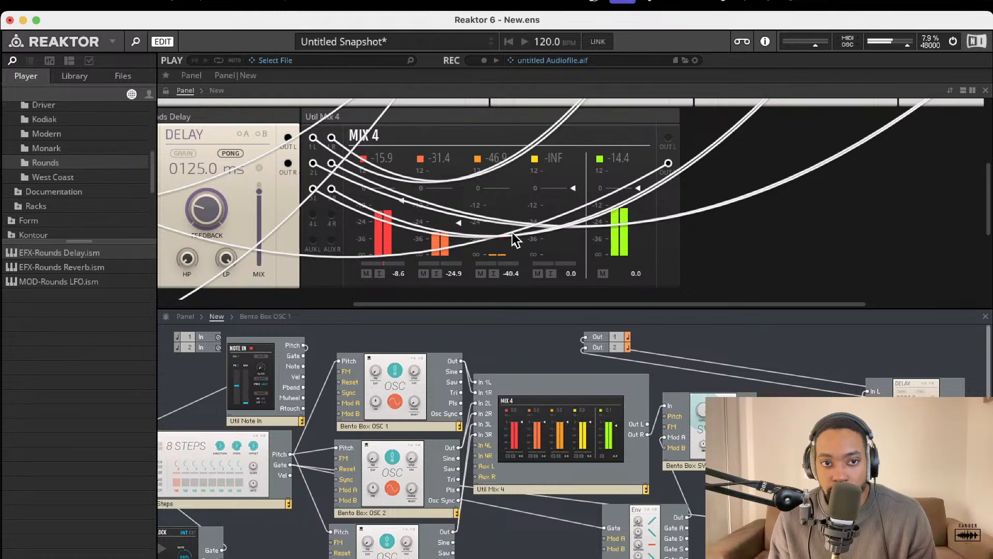
Lower both the feedback and the mix of the Rounds Delay to their minimum.
scroll(246, 167, "left", 3)
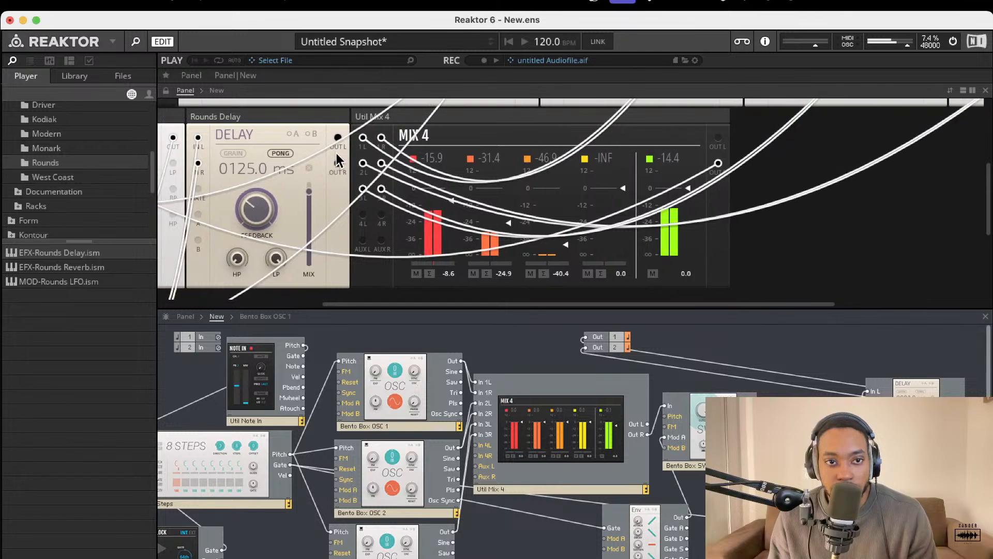
left_click_drag(916, 424, 916, 422)
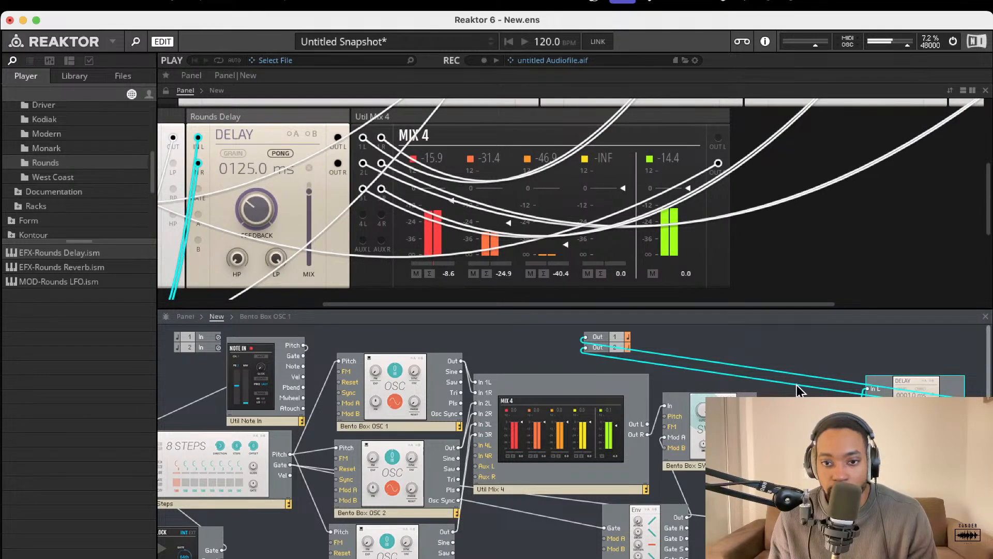
left_click(833, 466)
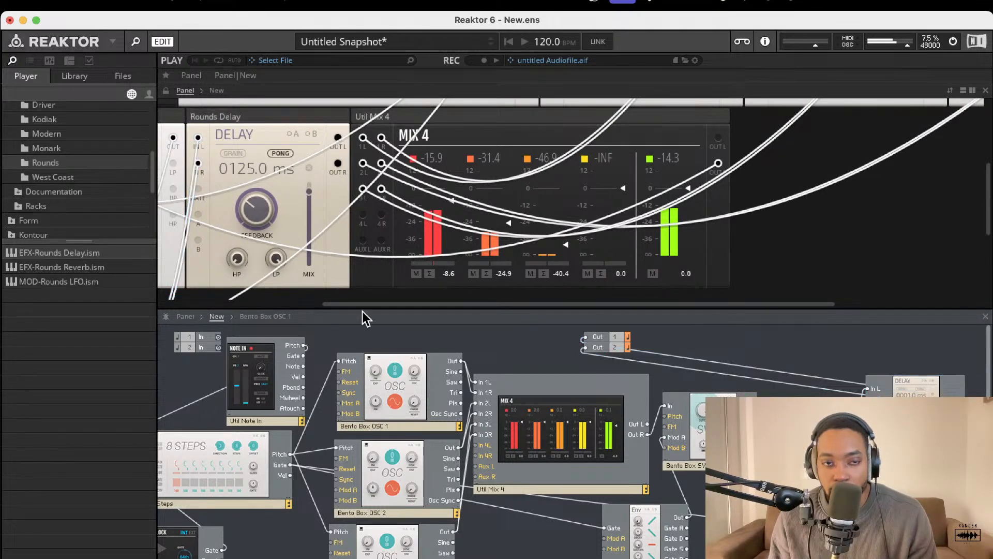
left_click_drag(255, 202, 276, 423)
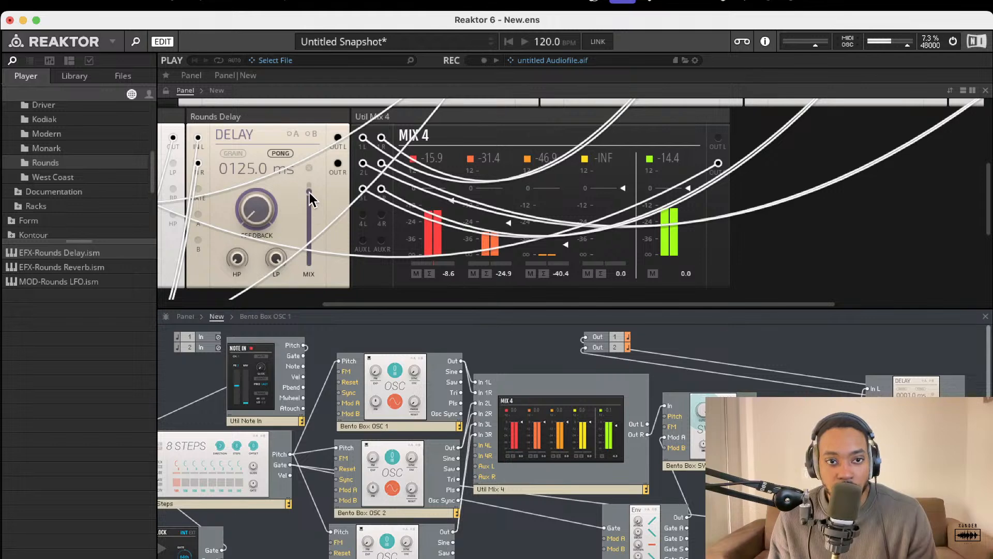
left_click_drag(311, 230, 305, 411)
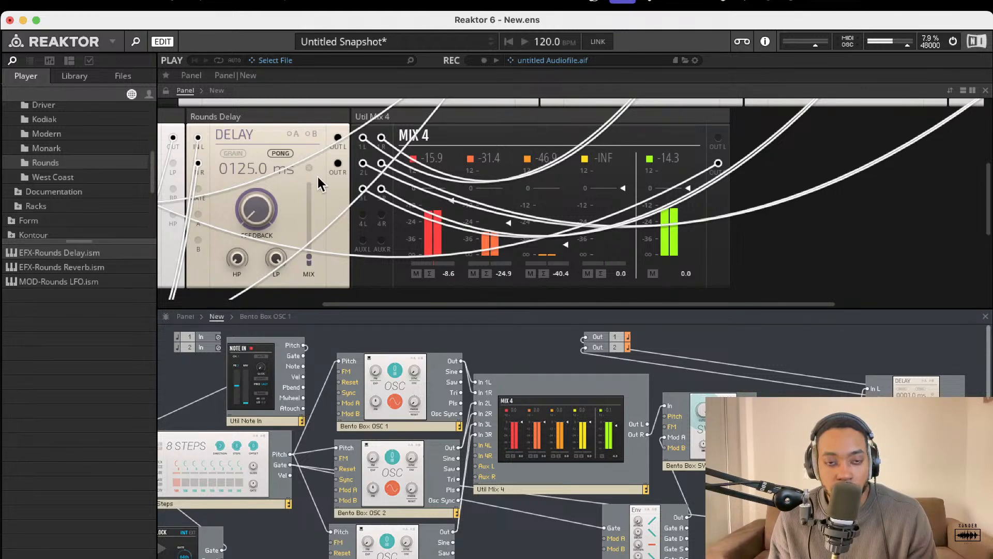
Switch Reaktor's audio processing off and turn it back on.
scroll(274, 178, "up", 2)
scroll(284, 176, "left", 5)
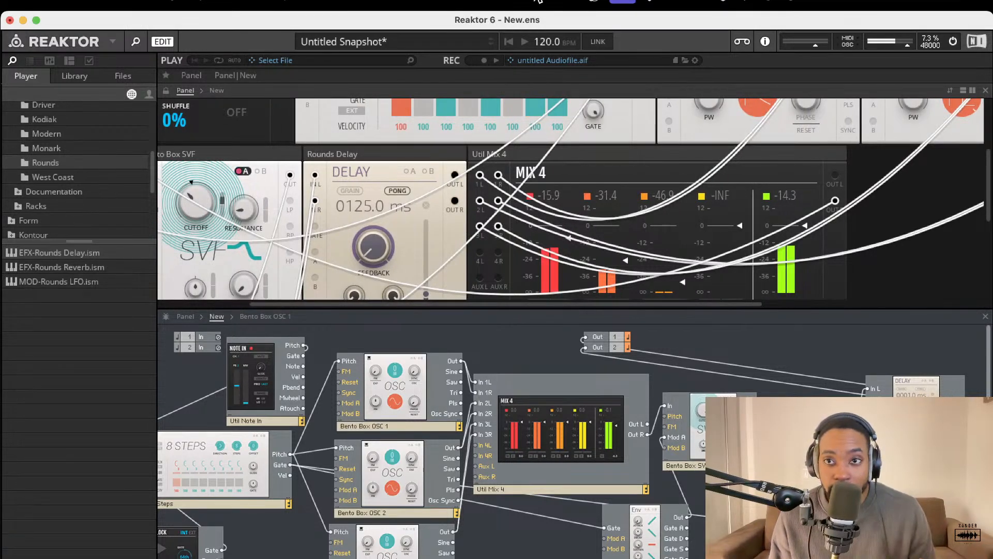
left_click(954, 43)
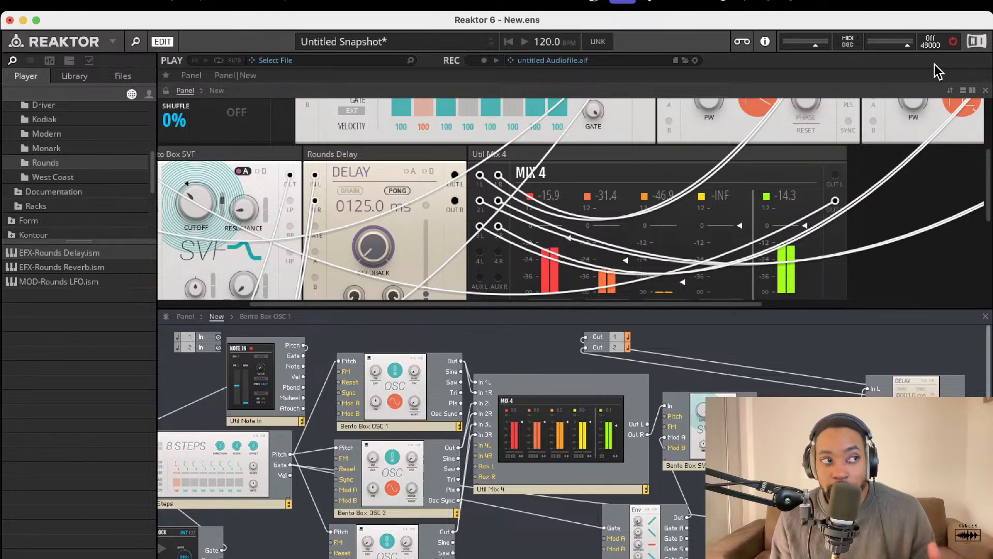
left_click(953, 42)
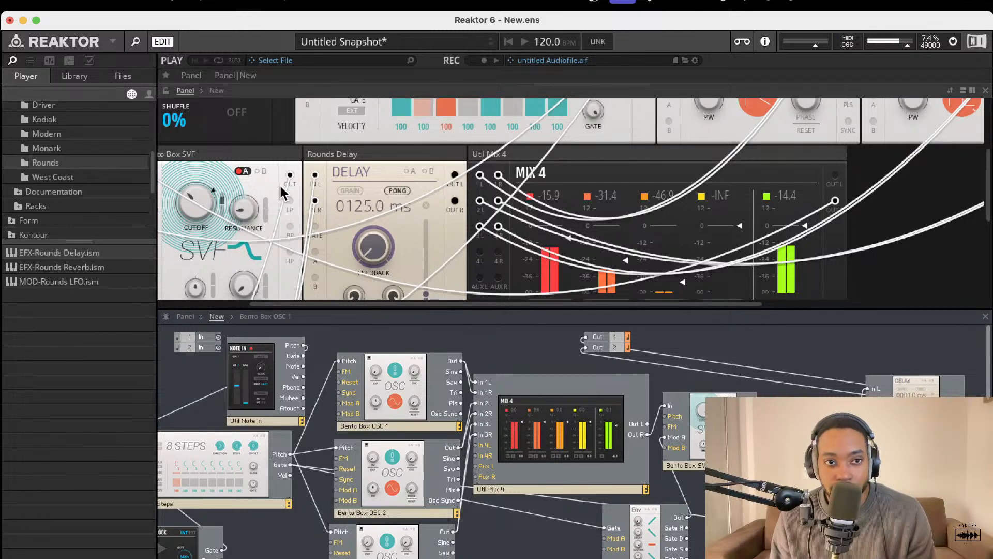
Set the Util Clock's tempo to 114 BPM, keeping the gate at 16th notes.
scroll(279, 184, "left", 3)
scroll(280, 184, "up", 1)
scroll(299, 183, "up", 4)
scroll(299, 183, "left", 2)
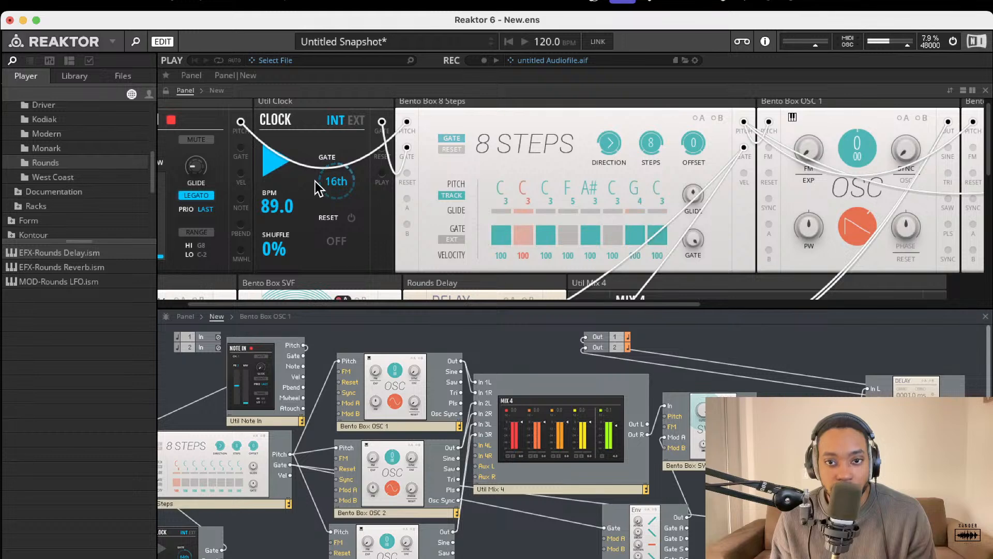
mouse_move(321, 181)
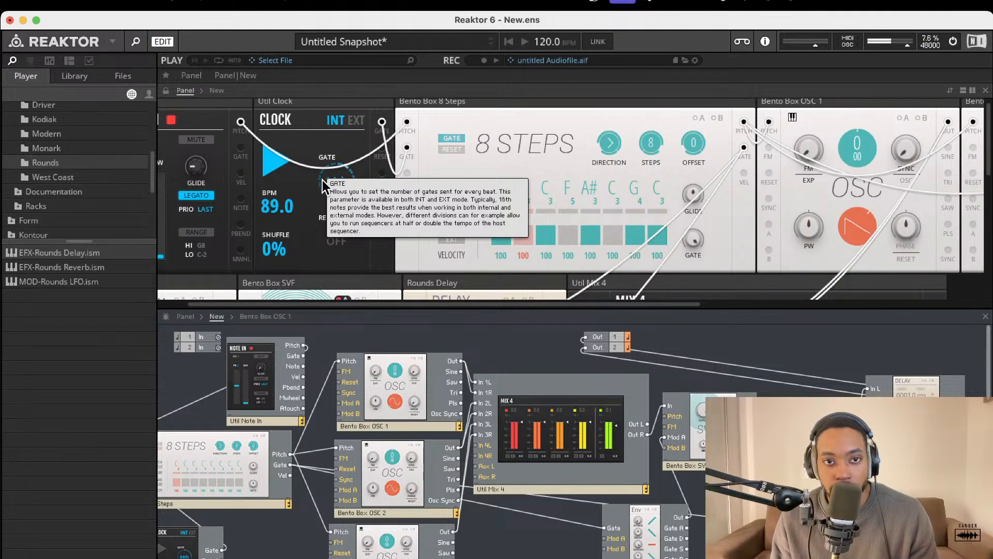
scroll(289, 202, "up", 10)
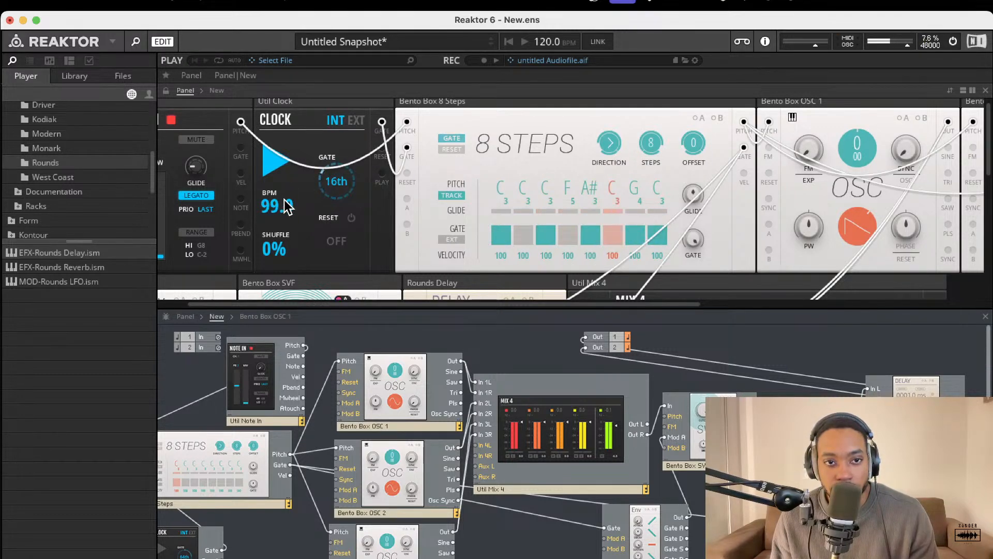
scroll(286, 205, "up", 13)
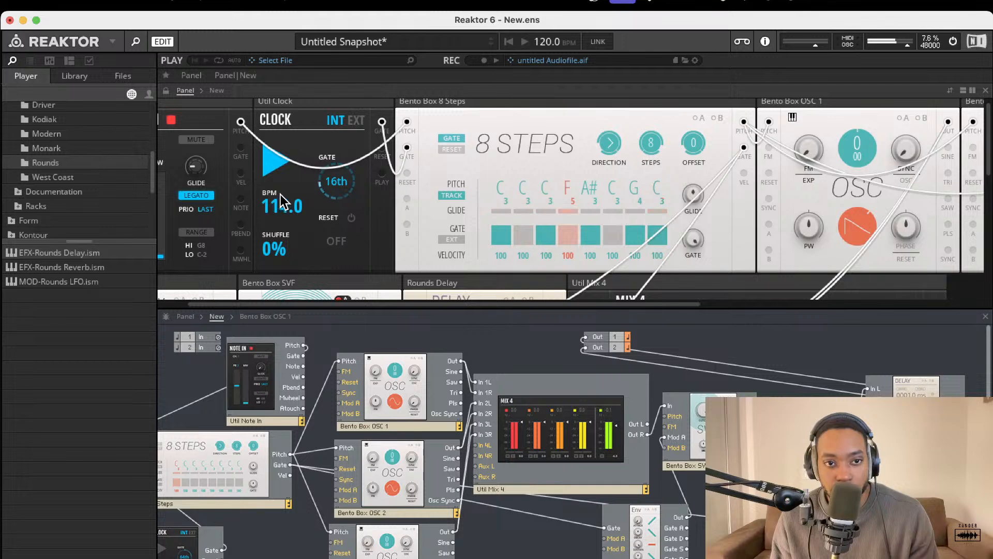
scroll(283, 202, "up", 2)
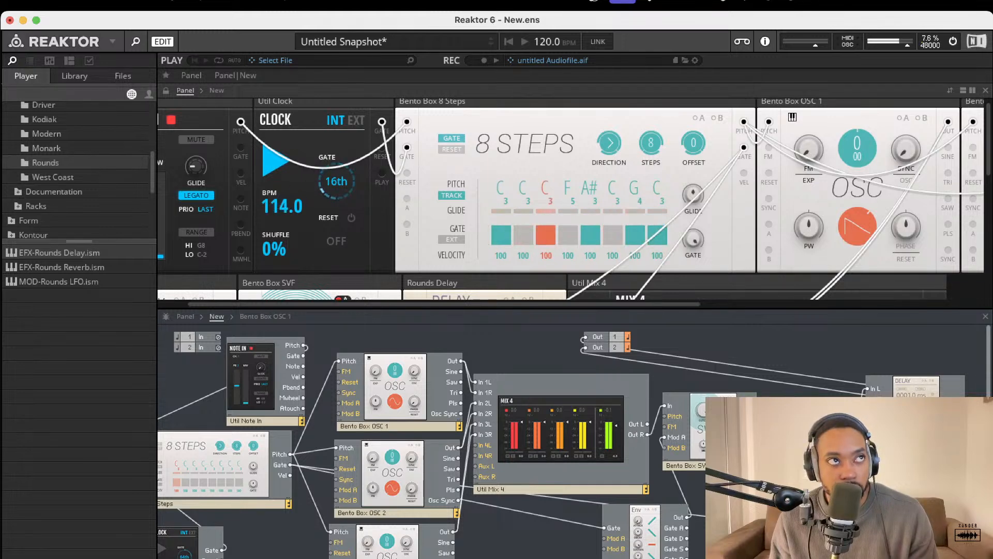